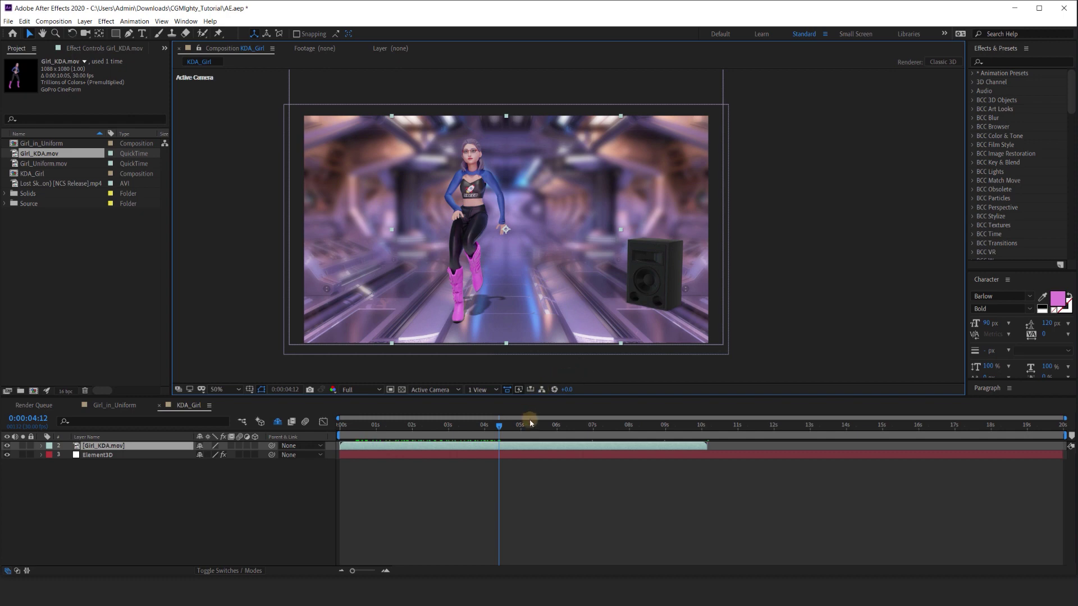
- Switch to YouTube in the browser and search for "cg mighty ready"
{"action": "left_click", "coordinate": [511, 425]}
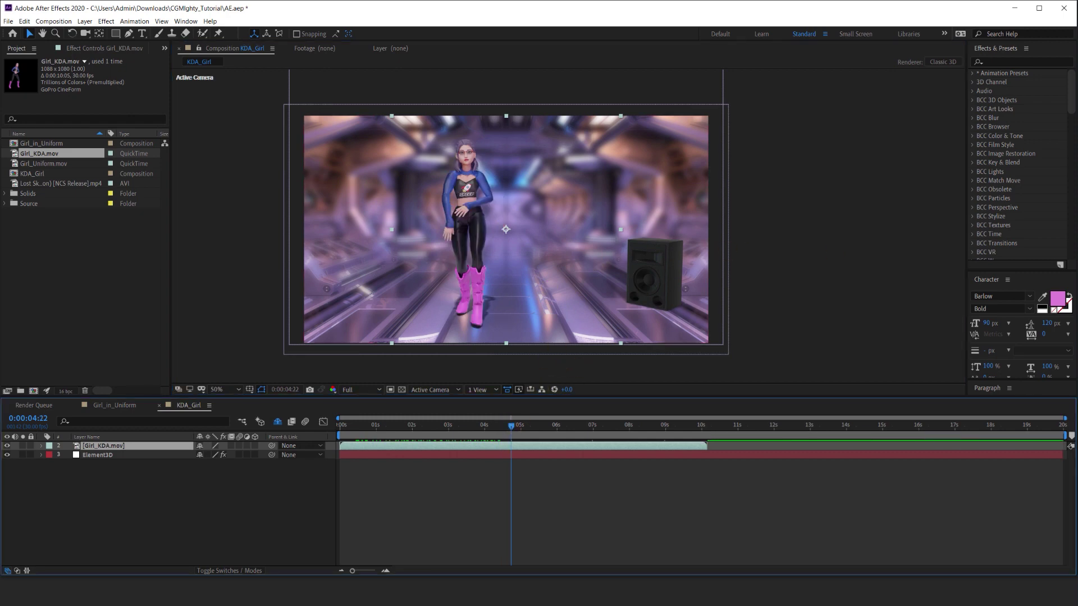
{"action": "key", "text": "alt+Tab"}
{"action": "left_click", "coordinate": [449, 59]}
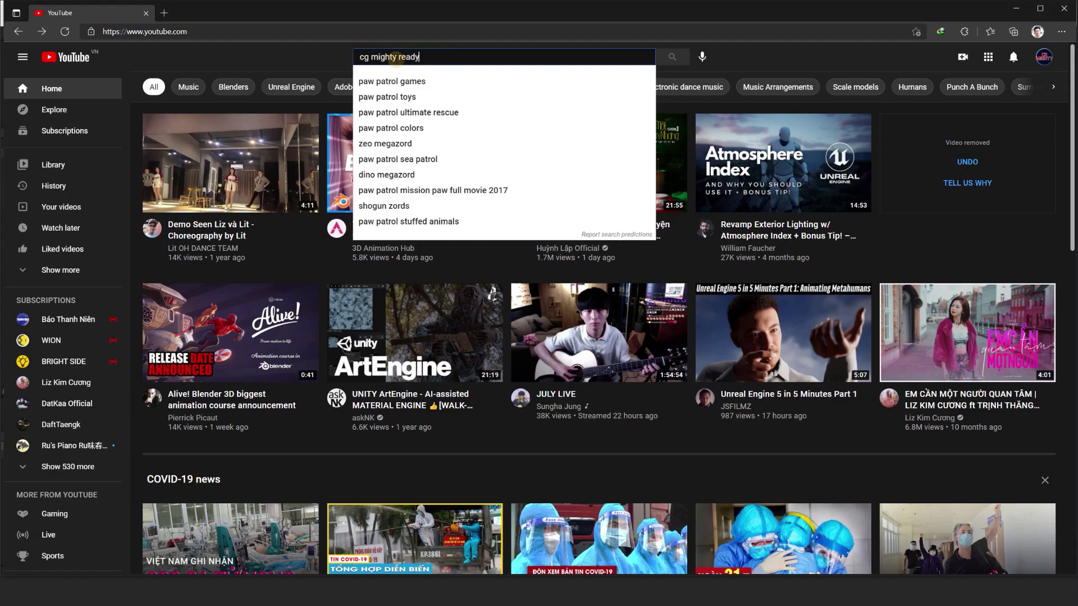
{"action": "left_click_drag", "start_coordinate": [360, 57], "coordinate": [429, 56]}
{"action": "left_click", "coordinate": [454, 56]}
{"action": "key", "text": "Return"}
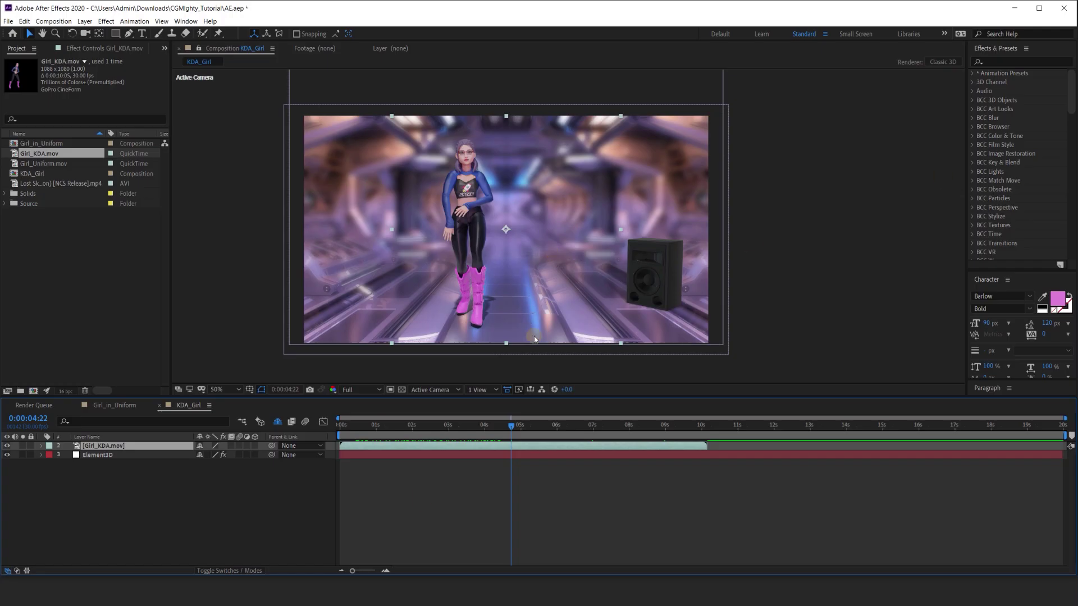
- Switch back to After Effects and enable time remapping on the Girl_KDA.mov layer
{"action": "left_click", "coordinate": [418, 500]}
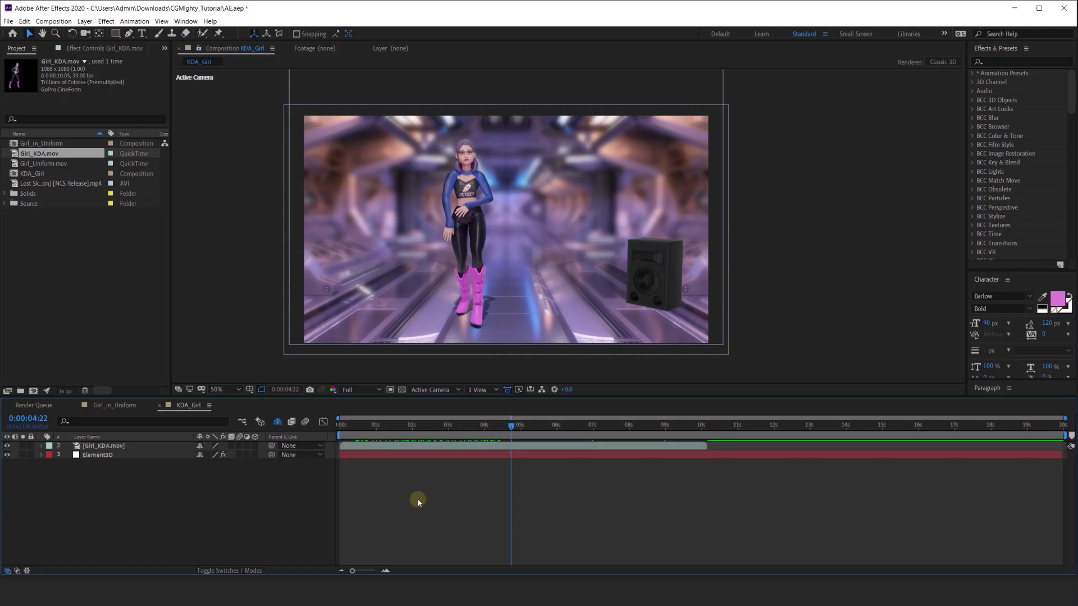
{"action": "left_click", "coordinate": [348, 445]}
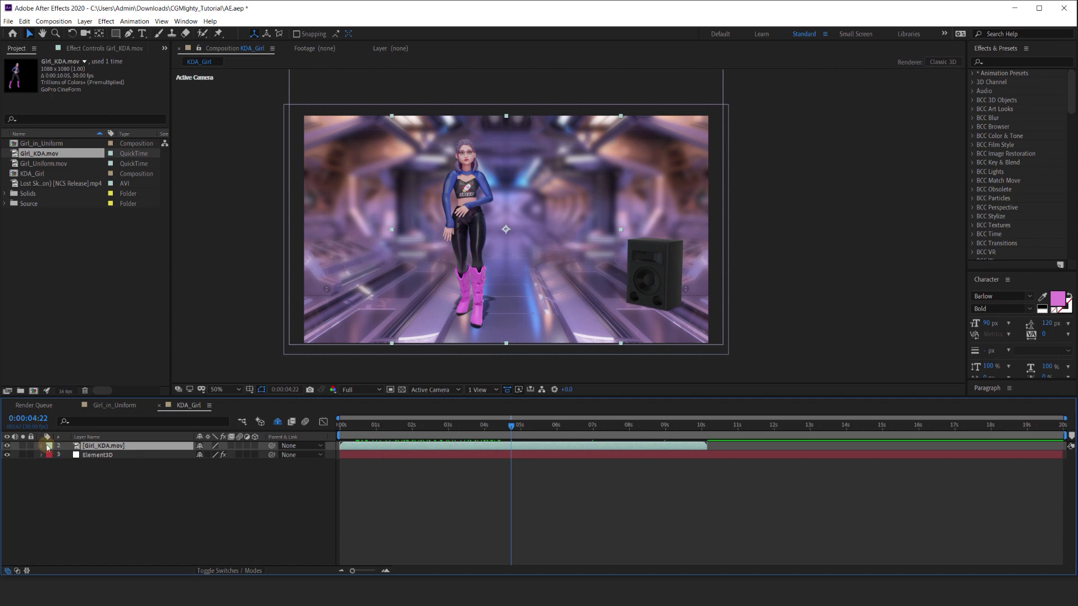
{"action": "right_click", "coordinate": [98, 447]}
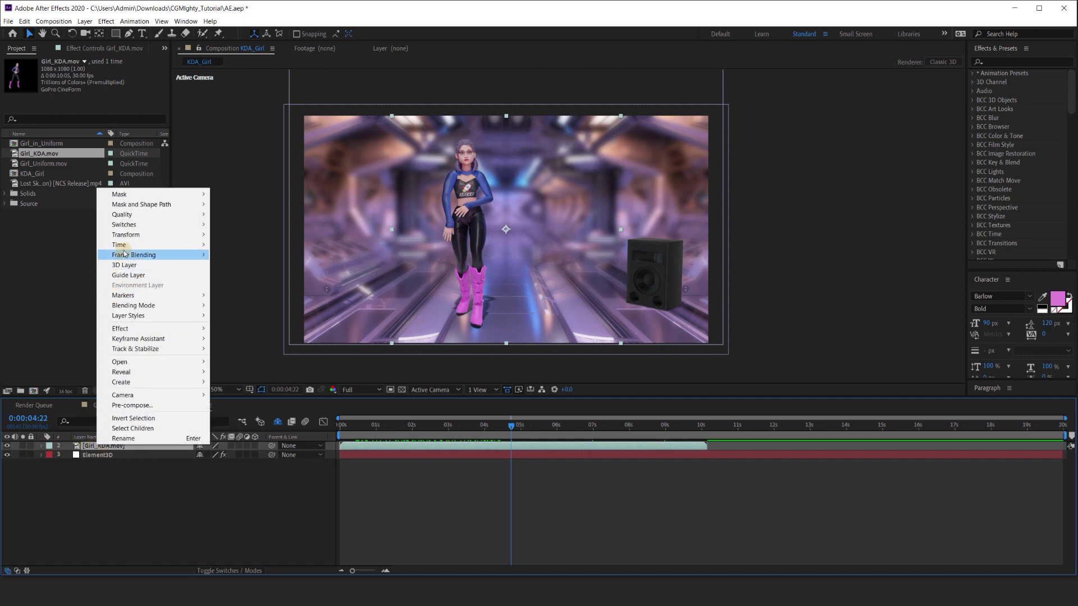
{"action": "mouse_move", "coordinate": [125, 247]}
{"action": "left_click", "coordinate": [307, 254]}
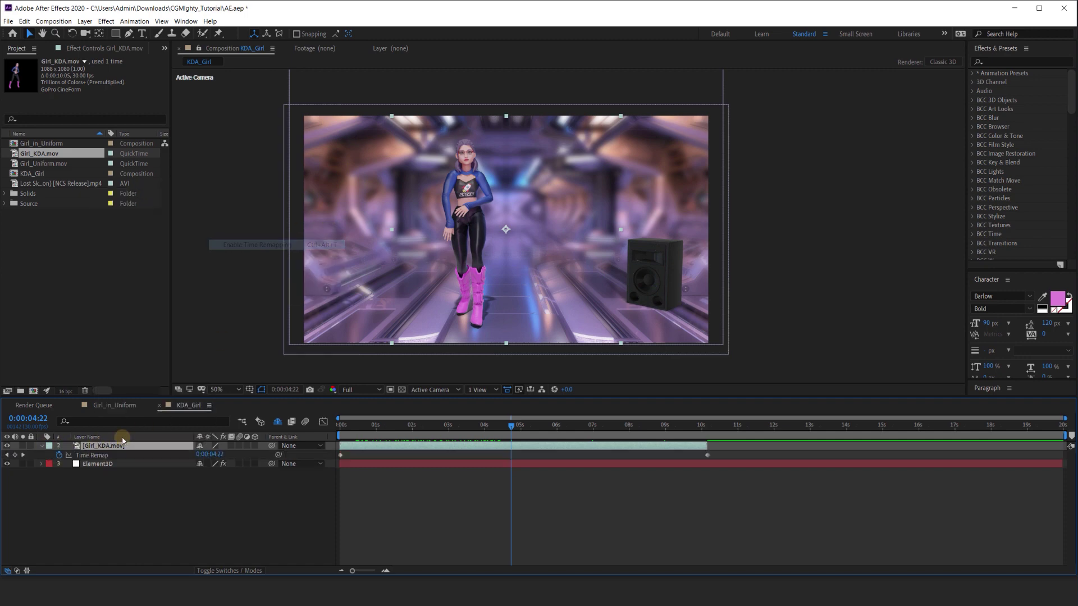
- Add the expression loopOut() to the Time Remap property of the Girl_KDA.mov layer
{"action": "left_click", "coordinate": [59, 456], "text": "alt"}
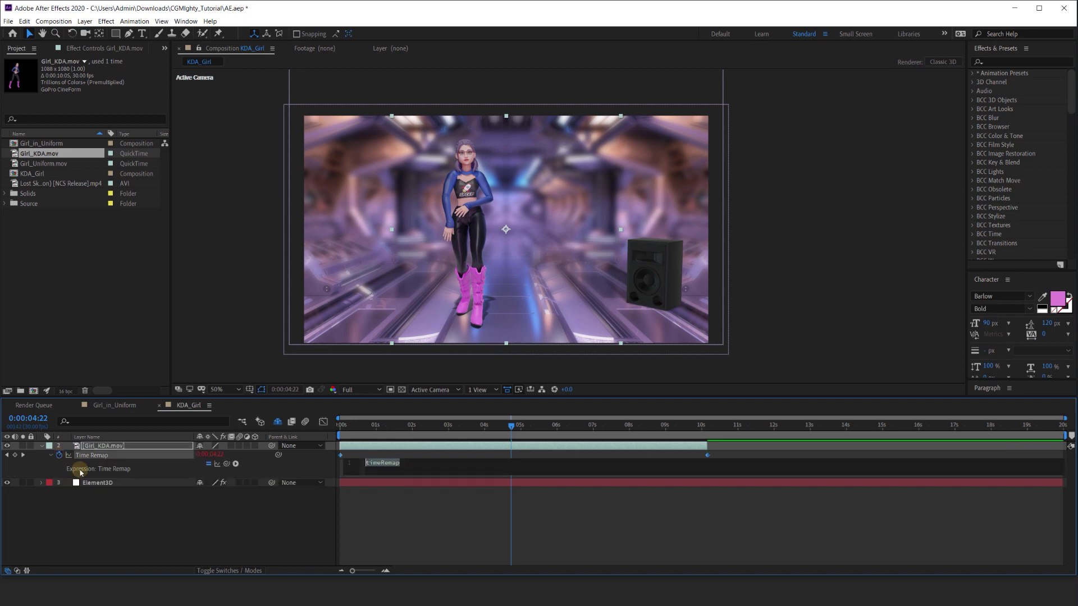
{"action": "type", "text": "loop"}
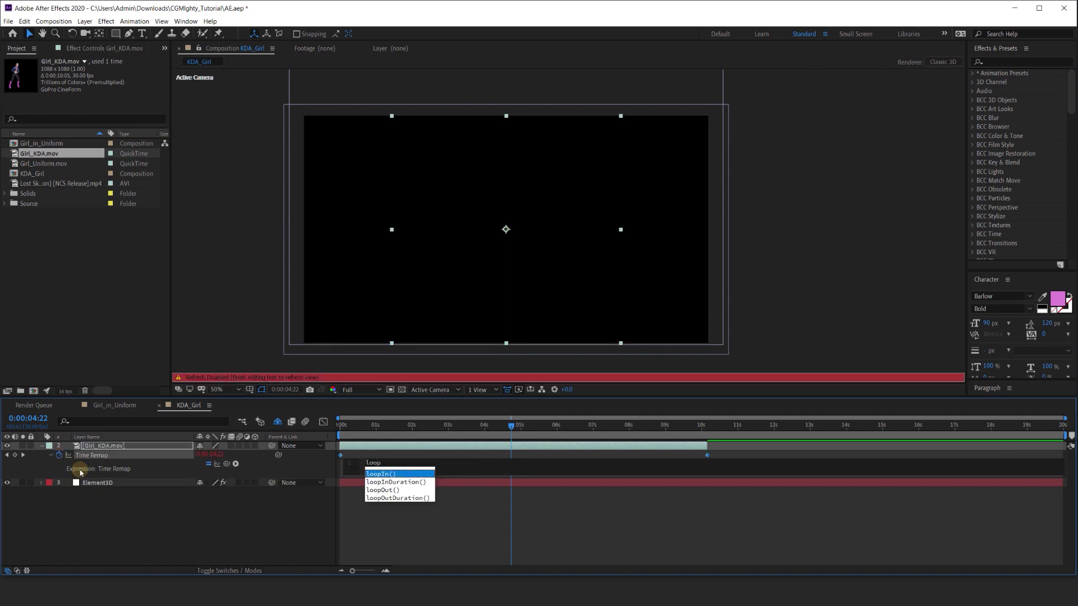
{"action": "key", "text": "Down"}
{"action": "key", "text": "Down"}
{"action": "key", "text": "Return"}
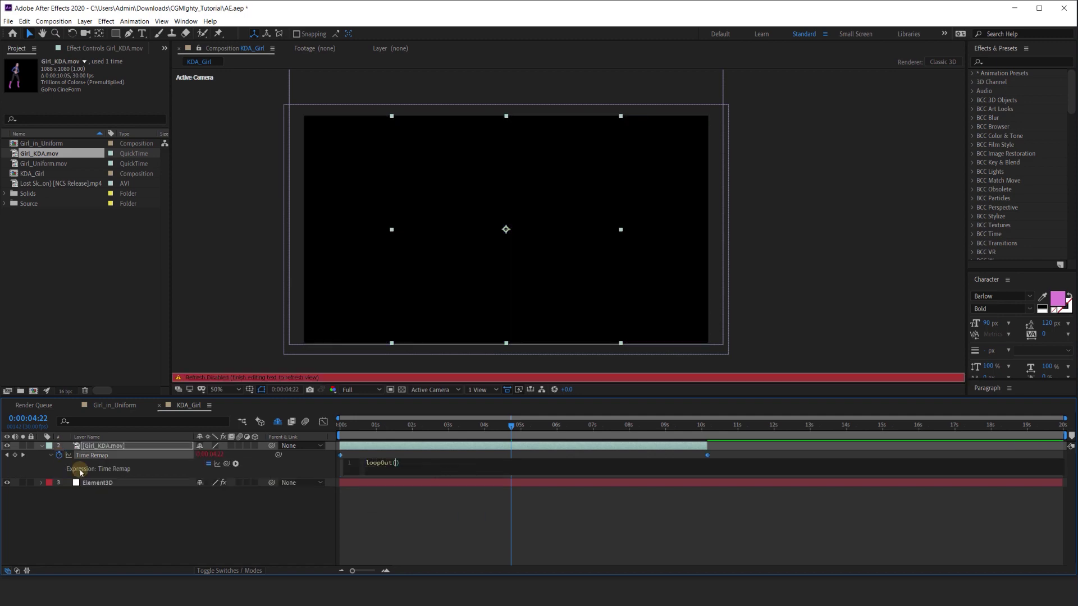
{"action": "left_click", "coordinate": [285, 532]}
- Extend the Girl_KDA.mov layer to the composition's end at 20 seconds and preview the looped dance
{"action": "left_click_drag", "start_coordinate": [707, 445], "coordinate": [1071, 447]}
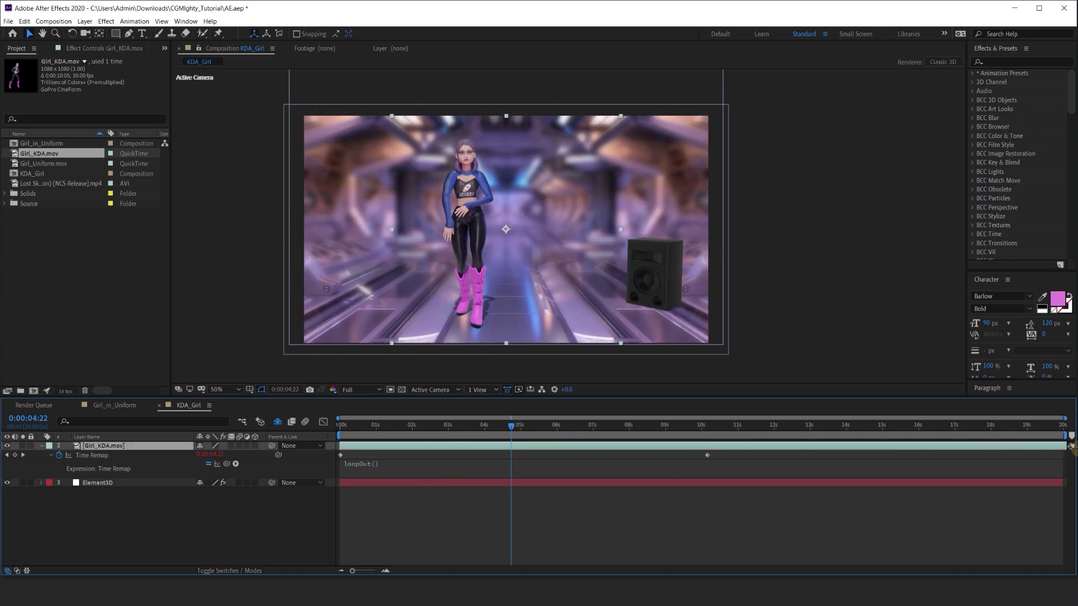
{"action": "left_click", "coordinate": [620, 430]}
{"action": "key", "text": "space"}
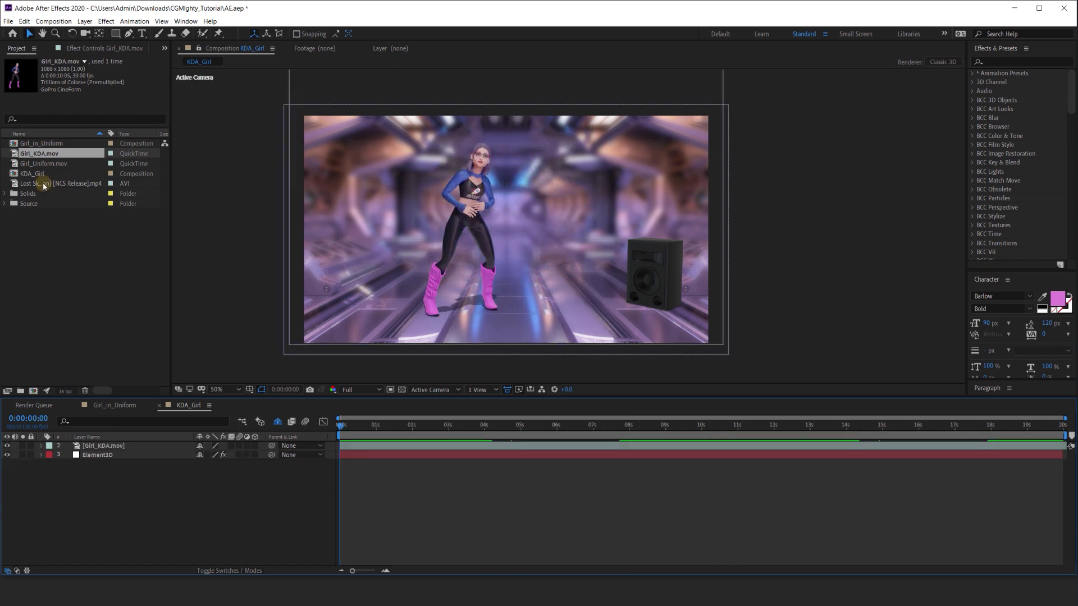
- Open the Lost Sky NCS Release footage and set its in point to 0:00:51:01 and its out point just past one minute
{"action": "left_click", "coordinate": [44, 185]}
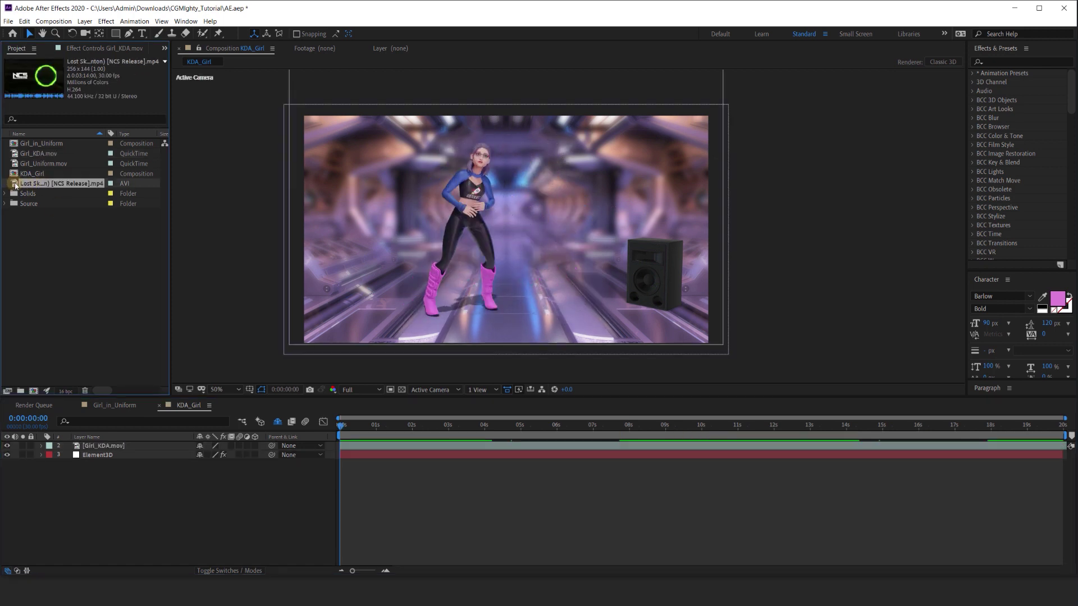
{"action": "double_click", "coordinate": [16, 186]}
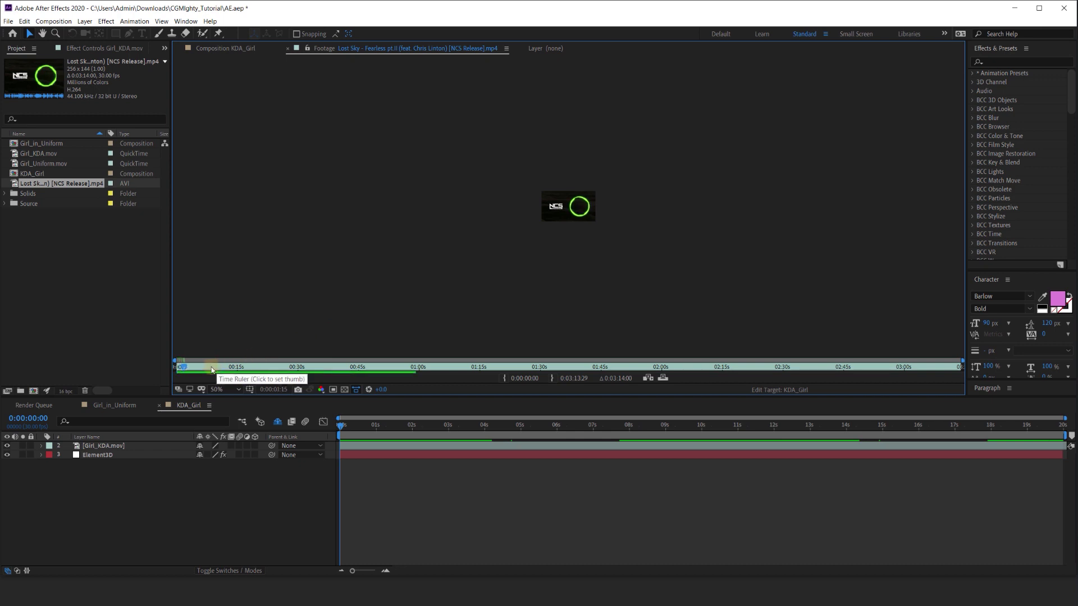
{"action": "left_click", "coordinate": [365, 368]}
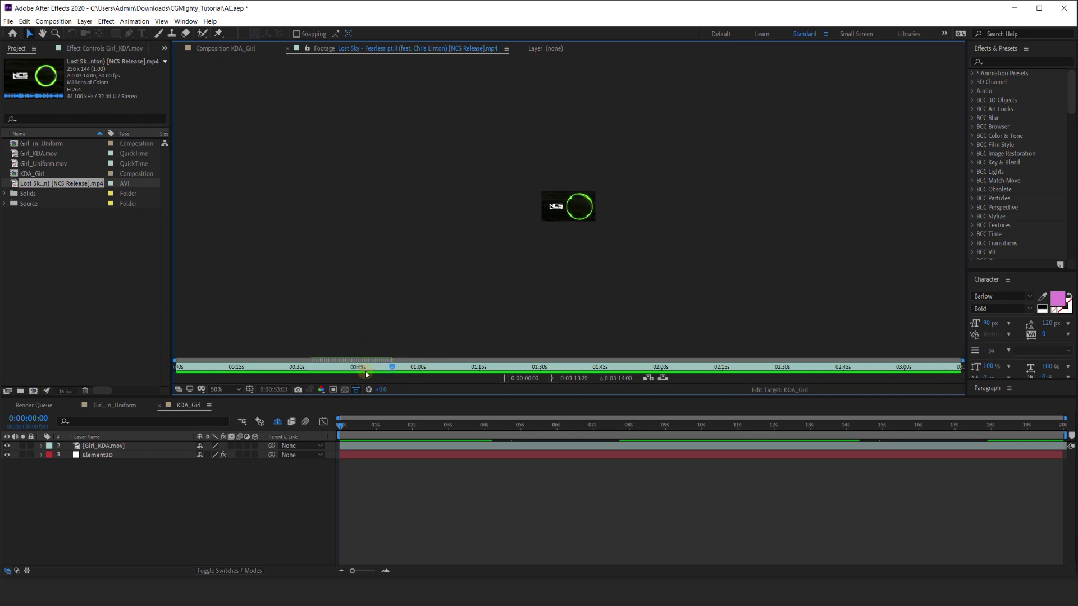
{"action": "left_click", "coordinate": [391, 371]}
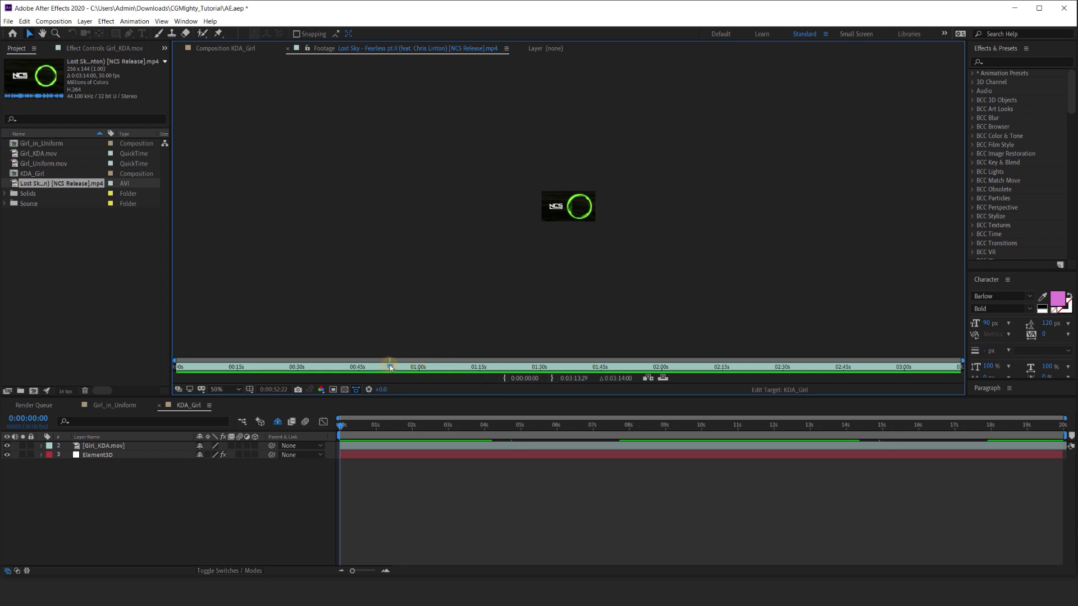
{"action": "left_click_drag", "start_coordinate": [392, 368], "coordinate": [381, 370]}
{"action": "left_click", "coordinate": [504, 380]}
{"action": "left_click", "coordinate": [423, 370]}
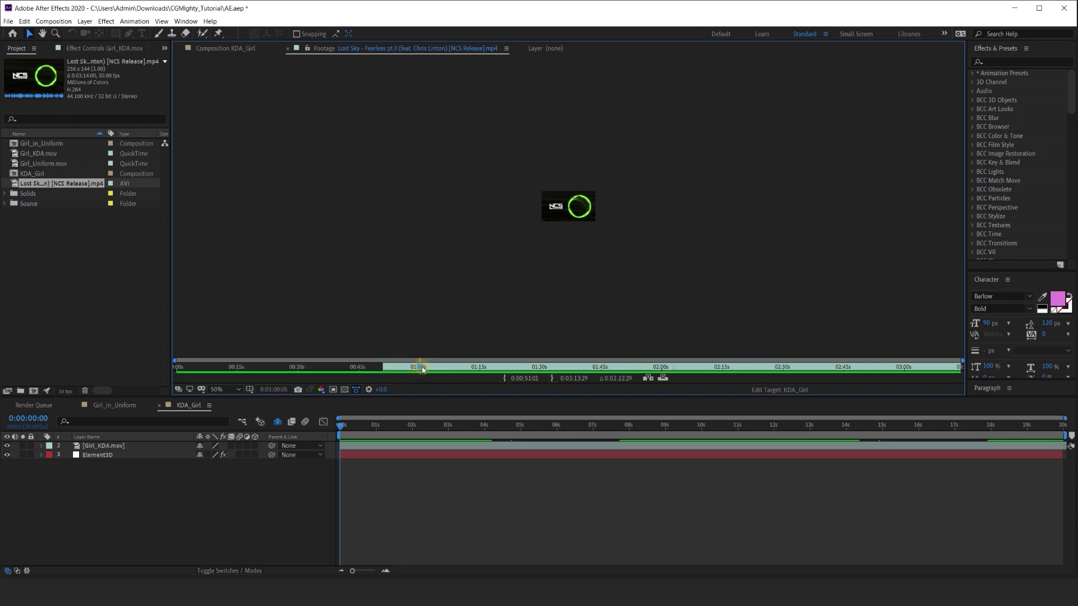
{"action": "left_click", "coordinate": [554, 381]}
- Add the trimmed Lost Sky clip below the Element3D layer in the KDA_Girl composition and reveal its audio waveform
{"action": "left_click_drag", "start_coordinate": [35, 187], "coordinate": [120, 458]}
{"action": "left_click", "coordinate": [142, 464]}
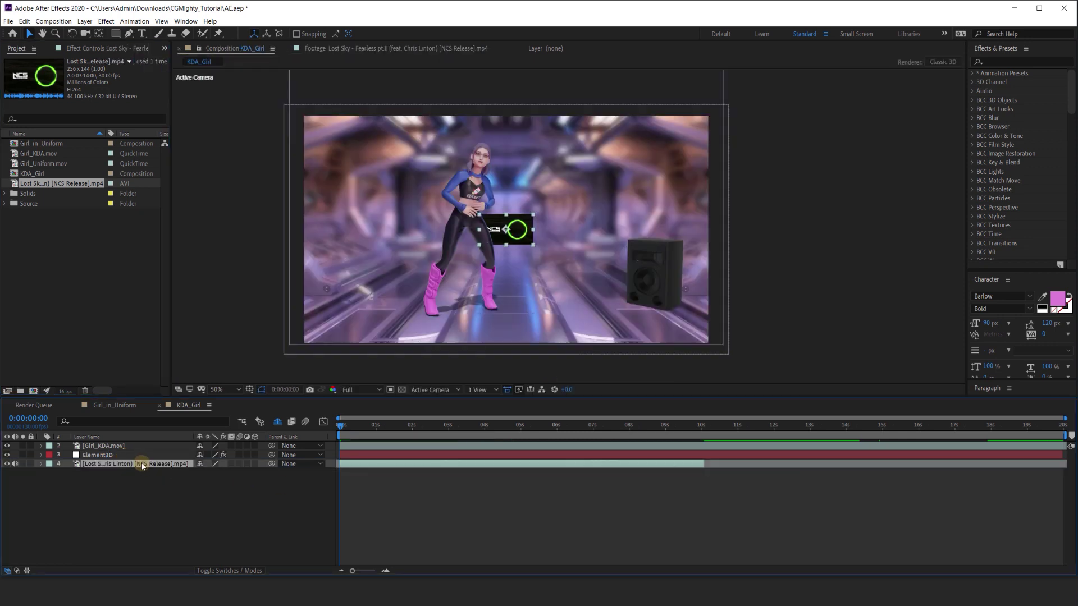
{"action": "key", "text": "l"}
{"action": "key", "text": "l"}
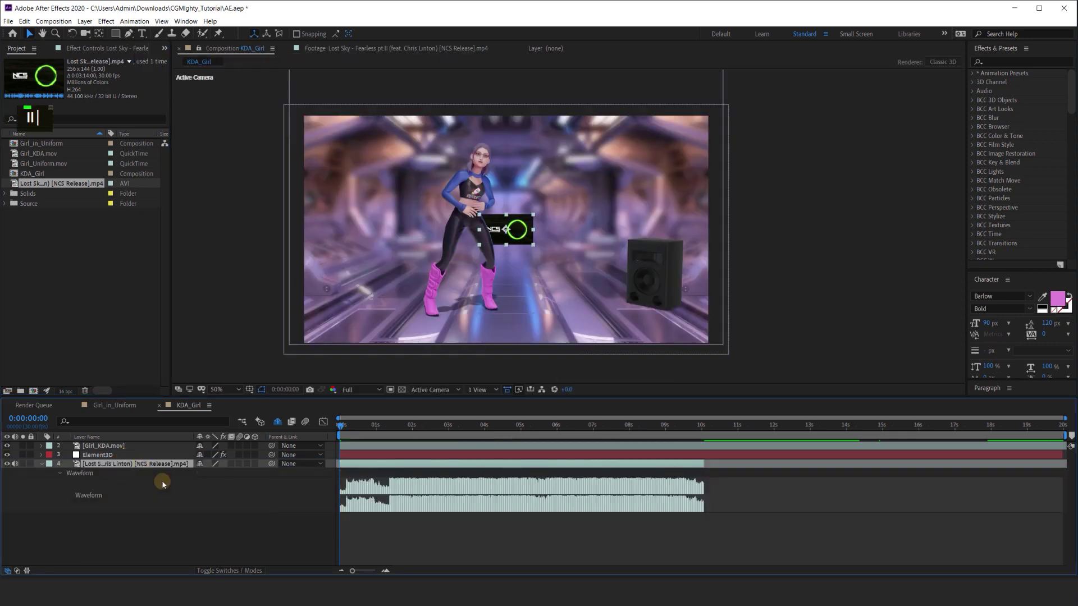
- Add a layer marker to the music clip at the beat drop in the waveform, at 0:00:01:11
{"action": "left_click", "coordinate": [344, 428]}
{"action": "key", "text": "2"}
{"action": "key", "text": "2"}
{"action": "key", "text": "2"}
{"action": "key", "text": "1"}
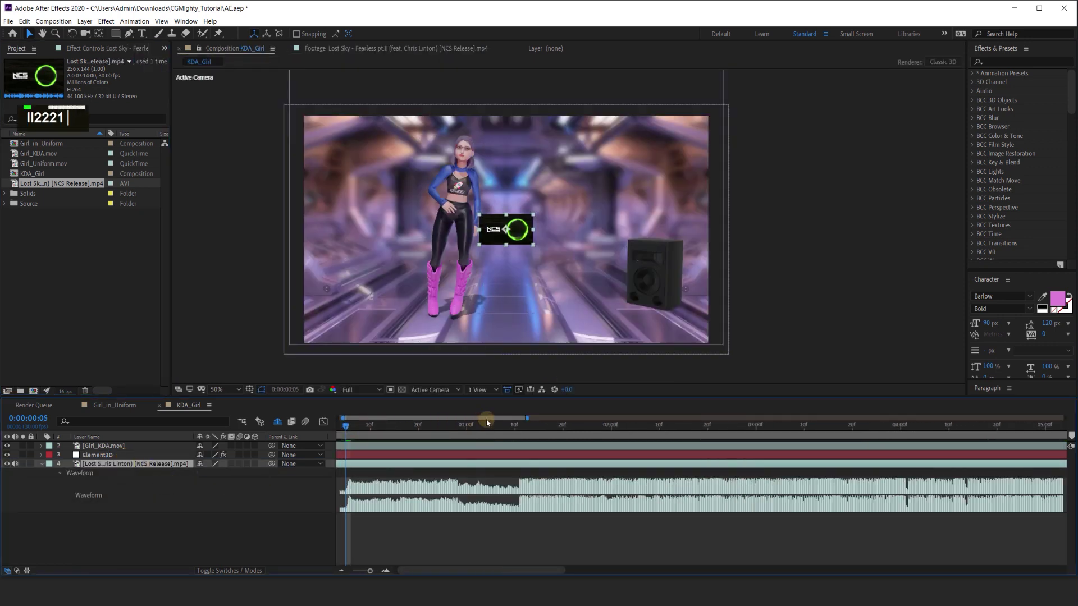
{"action": "left_click", "coordinate": [487, 423]}
{"action": "key", "text": "1"}
{"action": "key", "text": "2"}
{"action": "key", "text": "2"}
{"action": "key", "text": "2"}
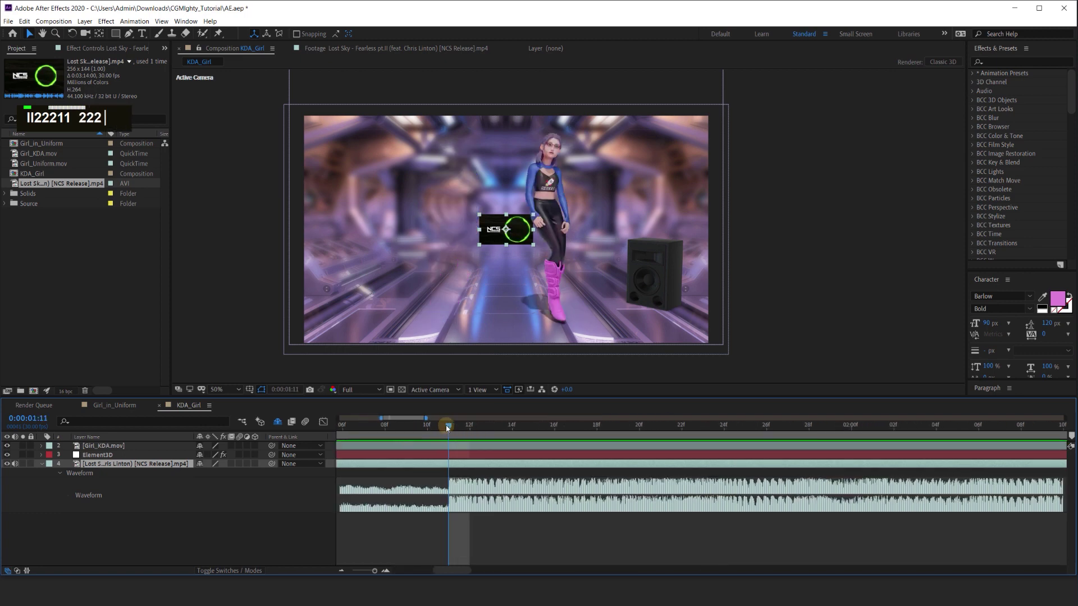
{"action": "key", "text": "KP_Multiply"}
- Shift the music layer so its beat marker lines up with the dancer's wide-stance pose at 0:00:02:26
{"action": "left_click", "coordinate": [409, 536]}
{"action": "key", "text": "1"}
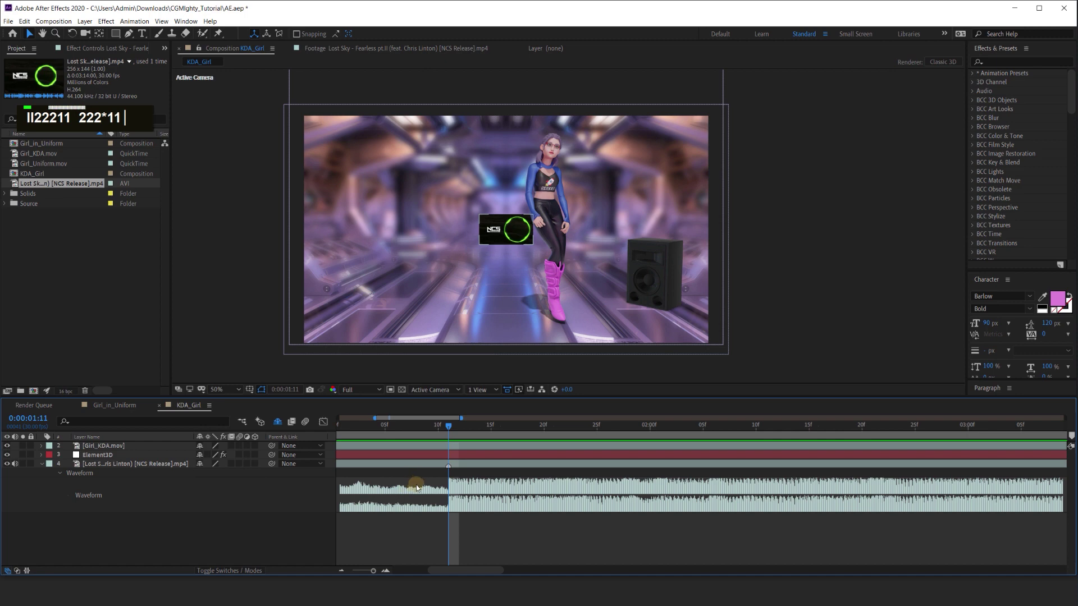
{"action": "key", "text": "1"}
{"action": "key", "text": "1"}
{"action": "left_click", "coordinate": [425, 464]}
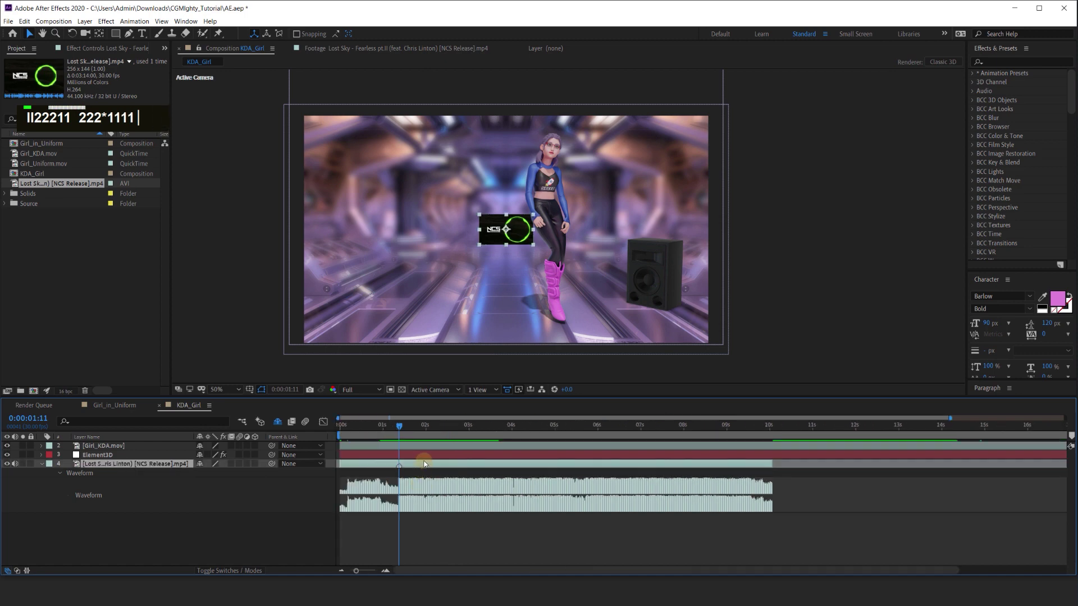
{"action": "key", "text": "2"}
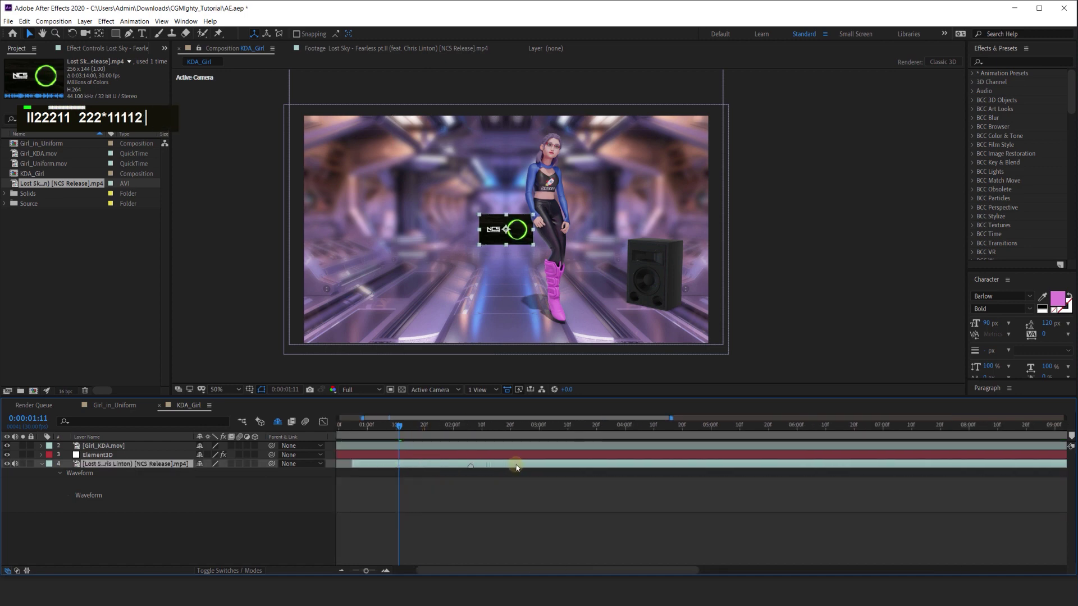
{"action": "left_click_drag", "start_coordinate": [401, 430], "coordinate": [528, 428]}
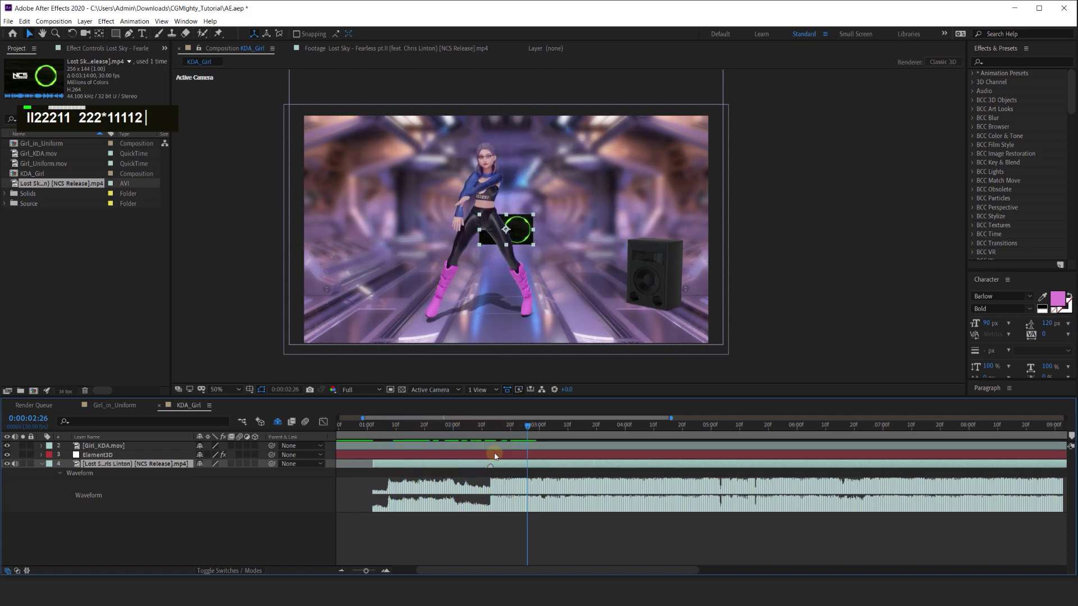
{"action": "left_click_drag", "start_coordinate": [486, 467], "coordinate": [523, 467]}
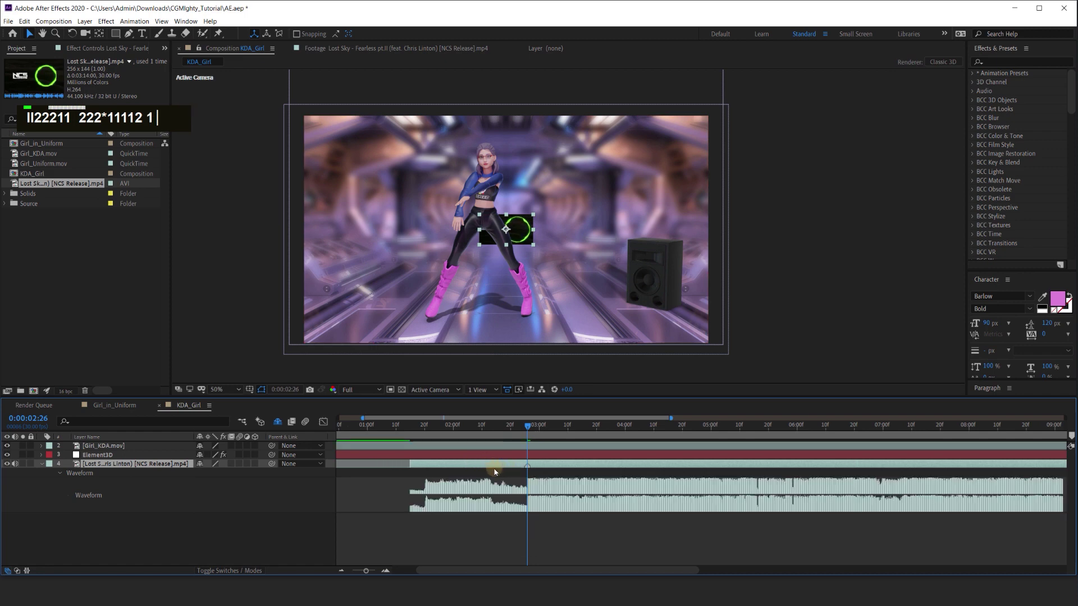
- Extend the music layer's start and end so it spans the whole 20-second composition
{"action": "key", "text": "minus"}
{"action": "left_click_drag", "start_coordinate": [403, 471], "coordinate": [370, 436]}
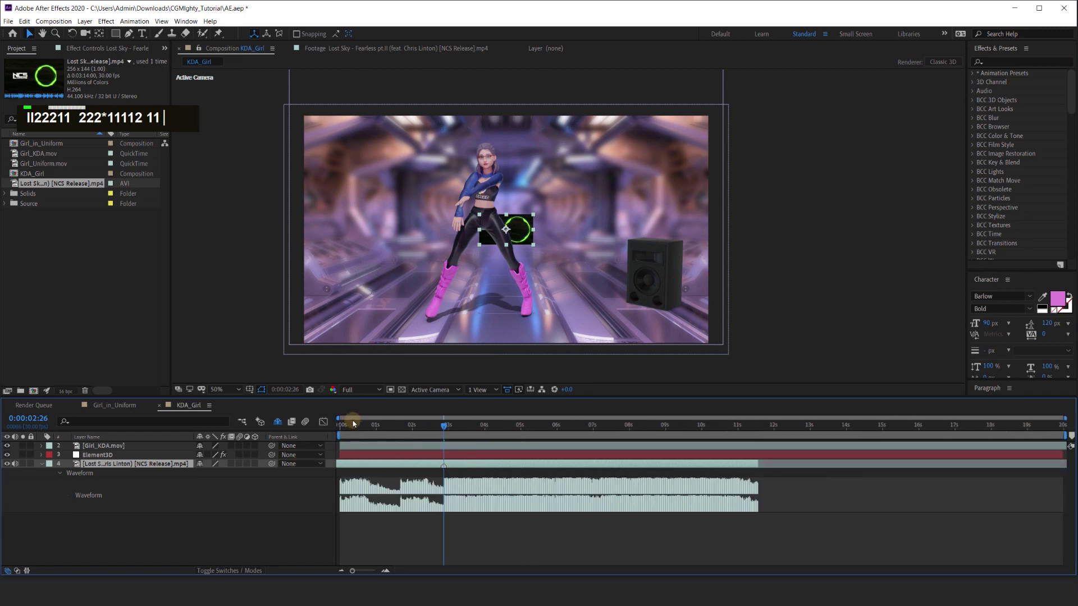
{"action": "left_click_drag", "start_coordinate": [758, 461], "coordinate": [1067, 464]}
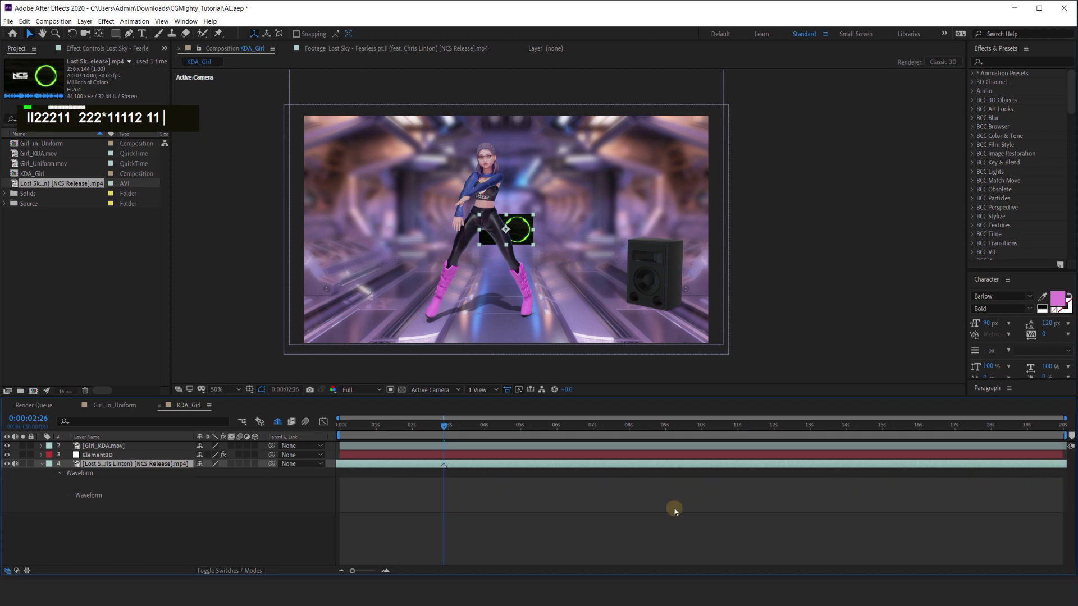
- Preview the dance and music with the work area limited to about 5 seconds, and restore the work area to full length
{"action": "left_click", "coordinate": [609, 529]}
{"action": "left_click", "coordinate": [378, 425]}
{"action": "key", "text": "n"}
{"action": "key", "text": "space"}
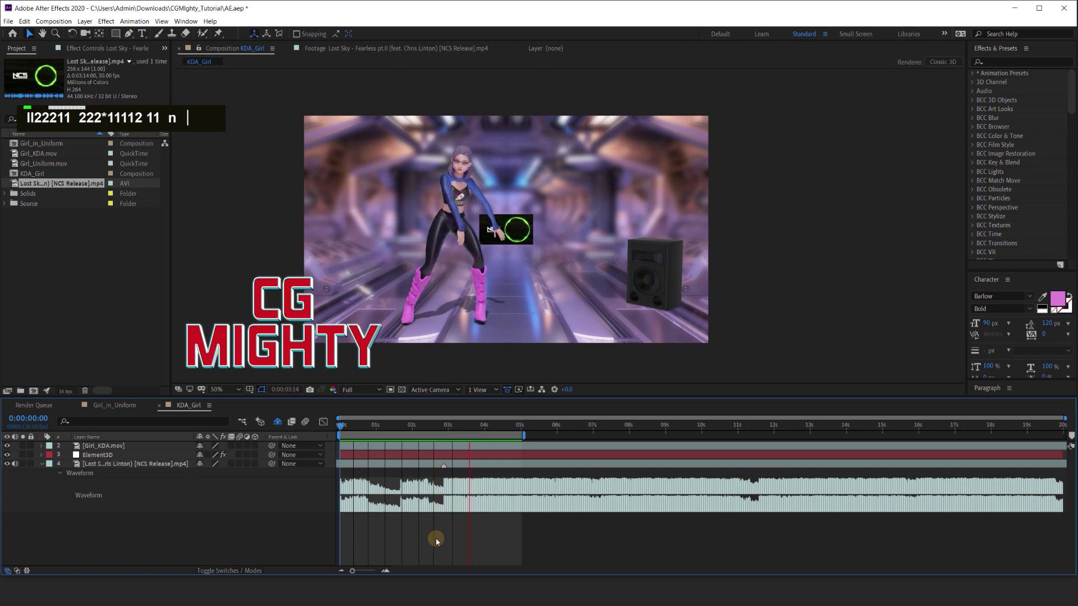
{"action": "left_click", "coordinate": [441, 427], "text": "shift"}
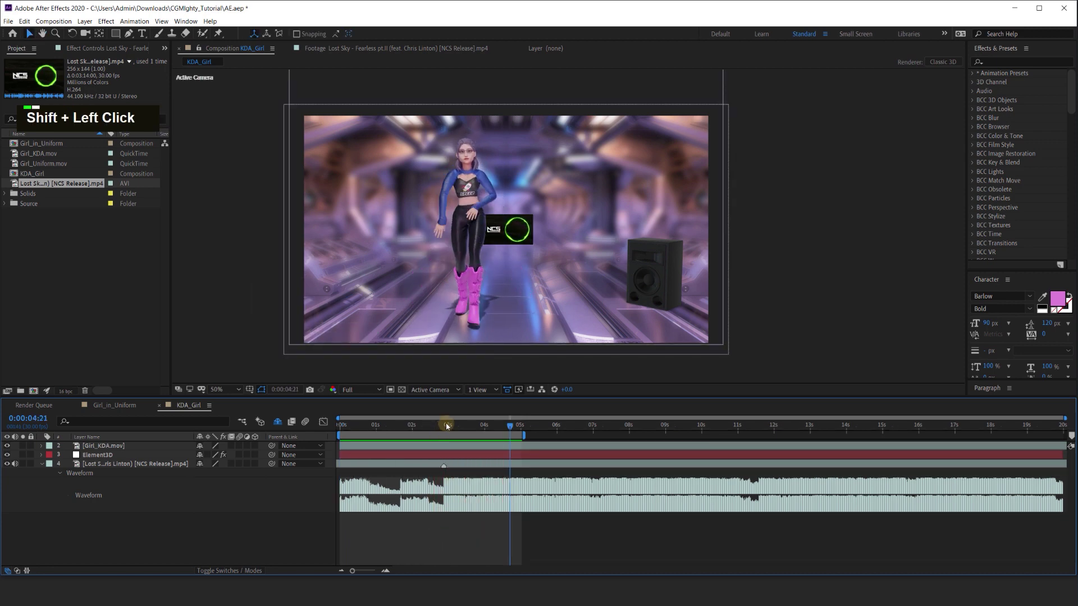
{"action": "left_click_drag", "start_coordinate": [523, 436], "coordinate": [1065, 436]}
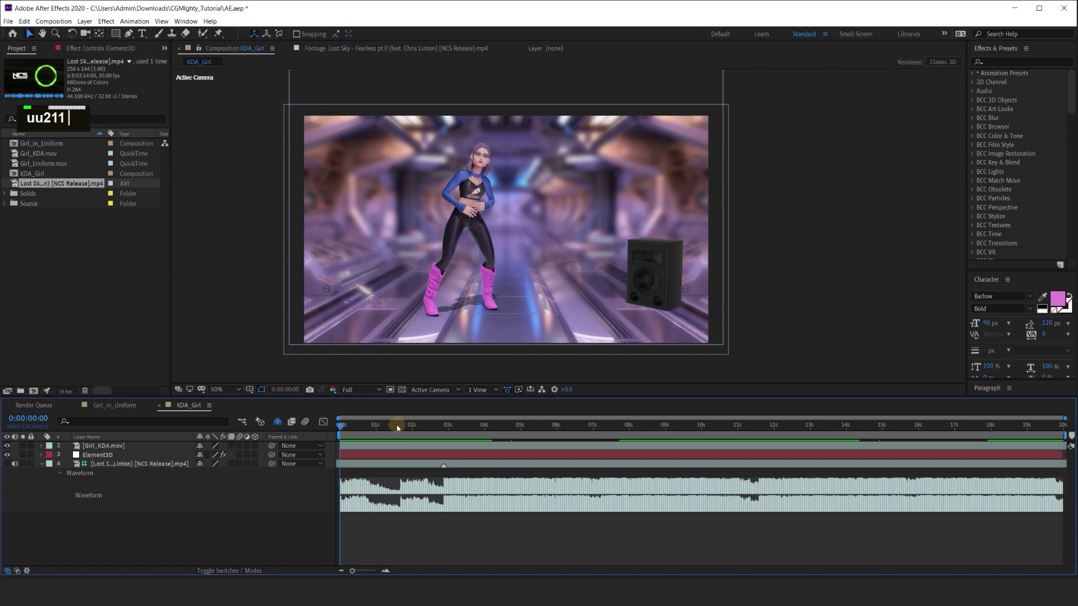
- Convert the music layer's audio to keyframes with the Keyframe Assistant
{"action": "left_click", "coordinate": [398, 426]}
{"action": "right_click", "coordinate": [403, 462]}
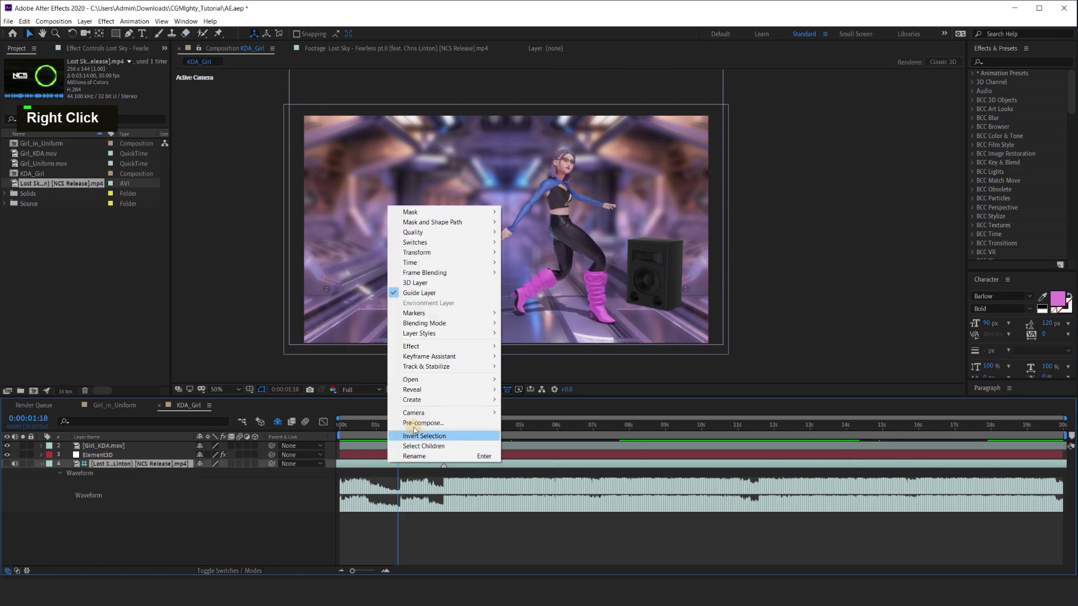
{"action": "mouse_move", "coordinate": [435, 357]}
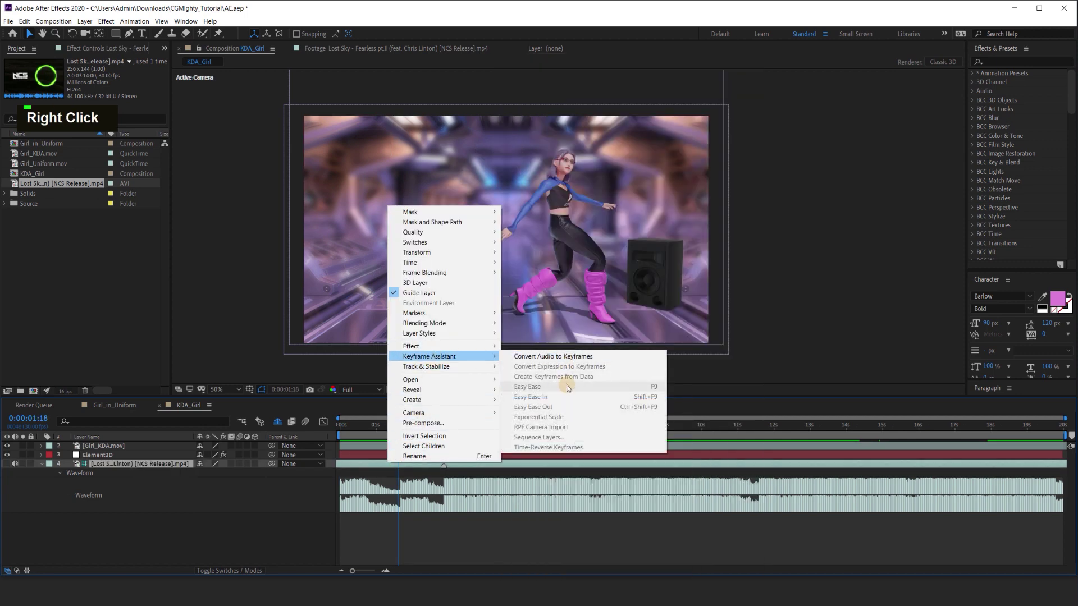
{"action": "left_click", "coordinate": [560, 358]}
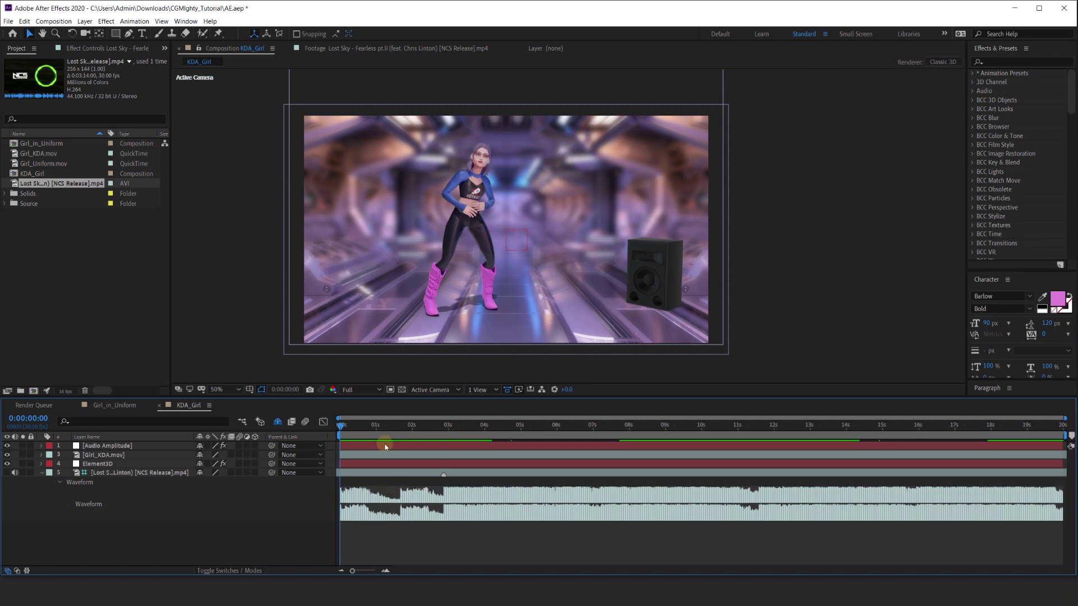
- Reveal the keyframed properties of the Audio Amplitude layer and remove the Left Channel slider's keyframes
{"action": "left_click", "coordinate": [378, 445]}
{"action": "key", "text": "u"}
{"action": "left_click", "coordinate": [77, 463]}
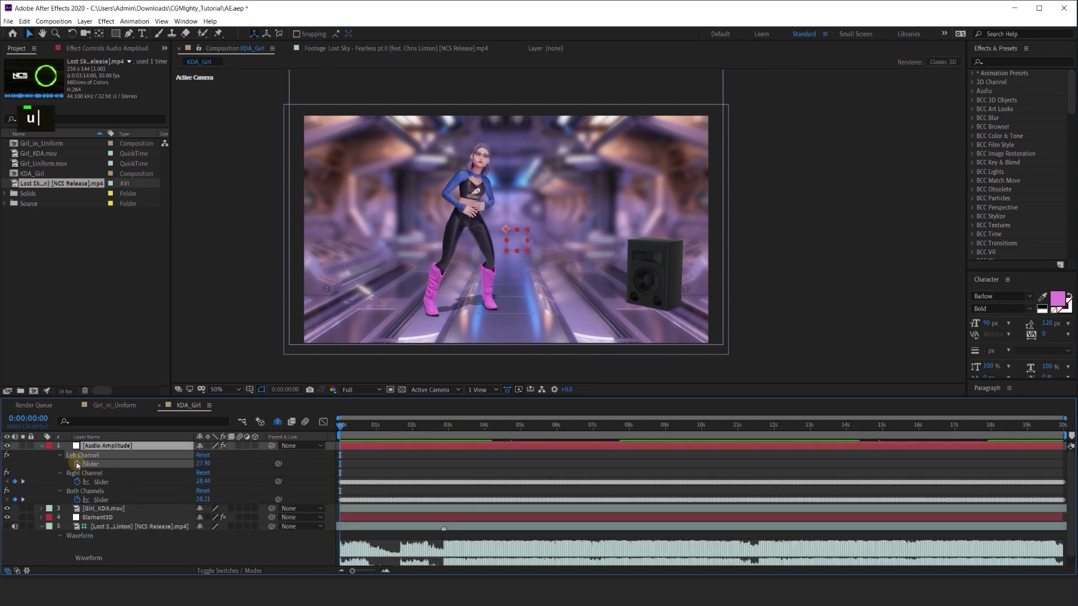
- Remove the Right Channel slider's keyframes and show only the keyframed Both Channels slider of the Audio Amplitude layer
{"action": "left_click", "coordinate": [77, 481]}
{"action": "left_click", "coordinate": [47, 474]}
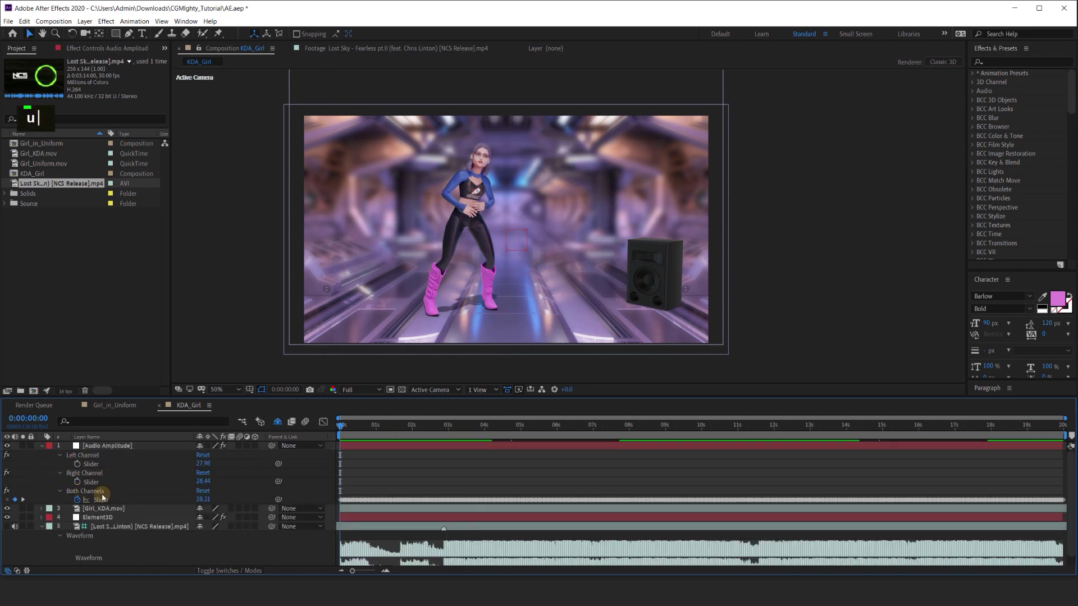
{"action": "left_click", "coordinate": [109, 452]}
{"action": "key", "text": "u"}
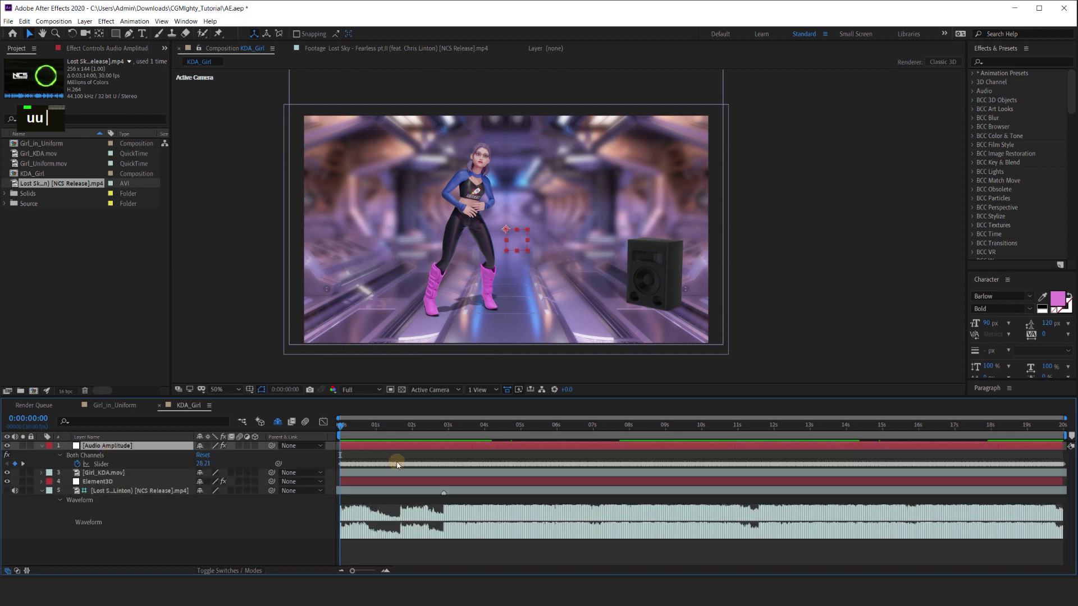
- End the work area at about 6 seconds and position the time at the beat drop, 0:00:02:26
{"action": "mouse_move", "coordinate": [443, 429]}
{"action": "left_mouse_down"}
{"action": "mouse_move", "coordinate": [558, 431]}
{"action": "mouse_move", "coordinate": [438, 432]}
{"action": "left_mouse_up"}
{"action": "key", "text": "n"}
{"action": "key", "text": "2"}
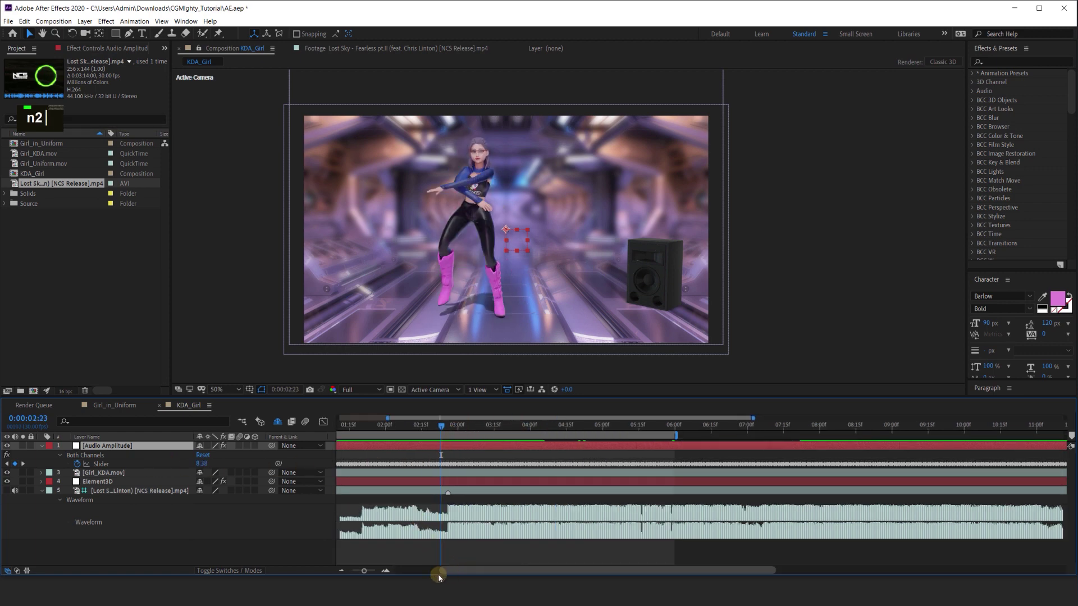
{"action": "key", "text": "2"}
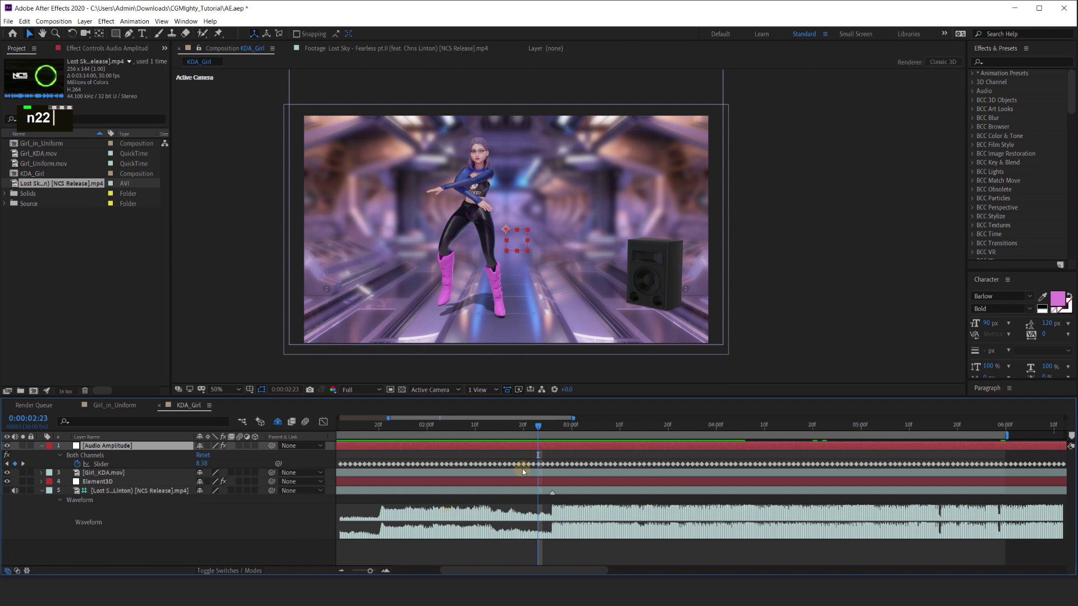
{"action": "left_click_drag", "start_coordinate": [547, 432], "coordinate": [553, 432]}
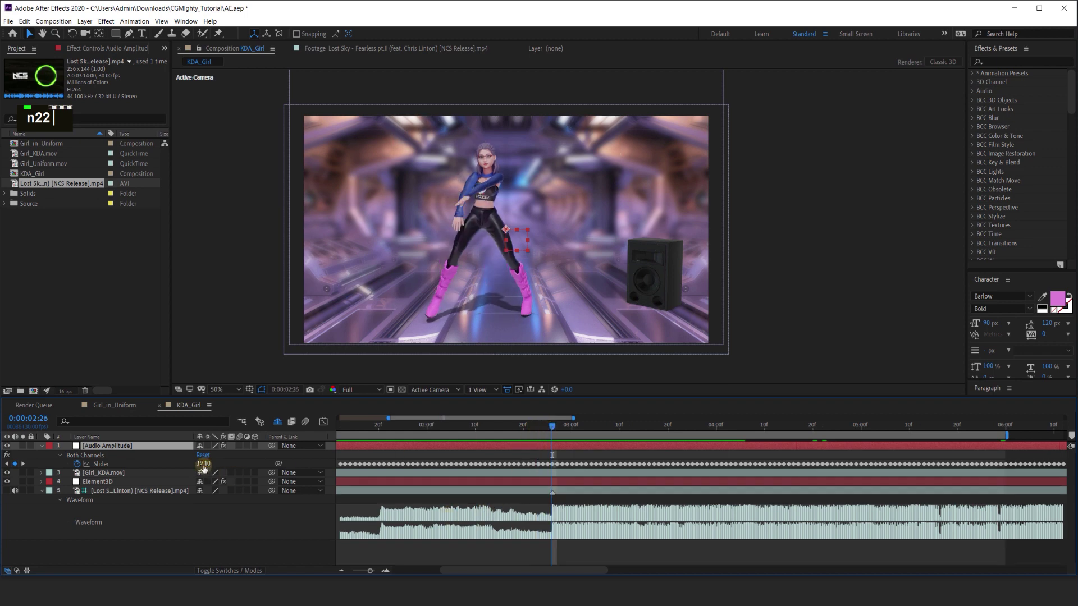
- Scrub from the beat drop to about 0:00:04:08 and back to 0:00:02:27 to examine the Both Channels slider values against the waveform
{"action": "left_click_drag", "start_coordinate": [552, 428], "coordinate": [756, 434]}
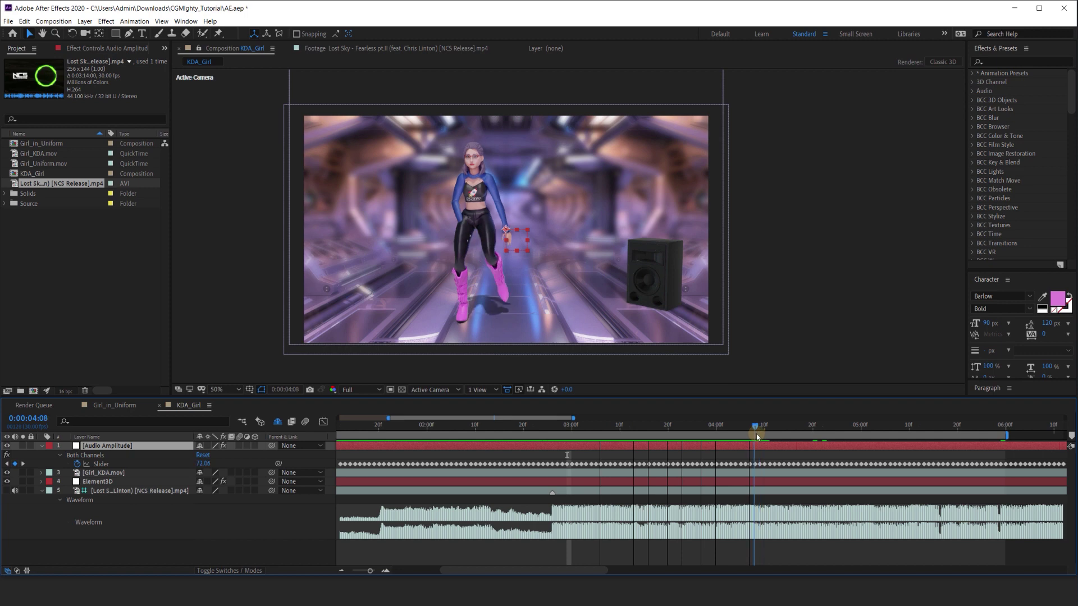
{"action": "left_click", "coordinate": [202, 463]}
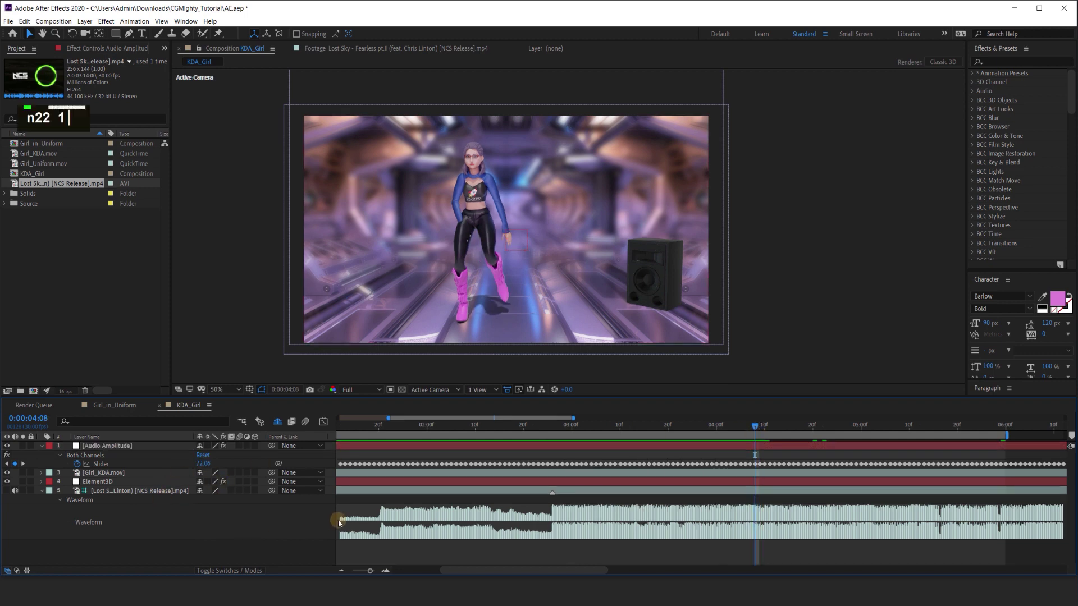
{"action": "scroll", "coordinate": [421, 503], "scroll_direction": "down", "scroll_amount": 5}
{"action": "left_click", "coordinate": [508, 425], "text": "shift"}
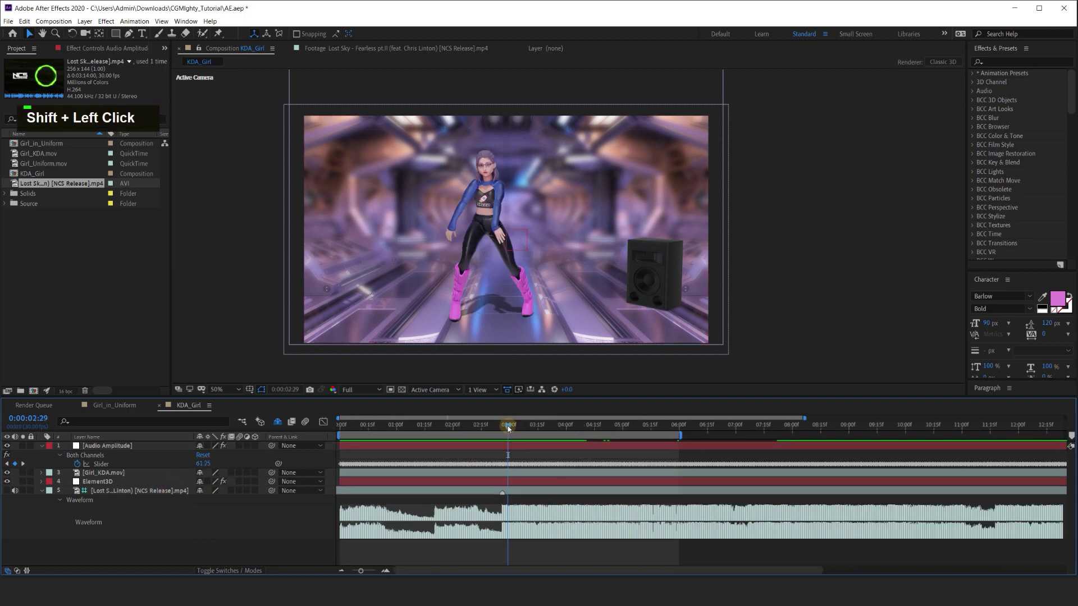
{"action": "left_click_drag", "start_coordinate": [508, 429], "coordinate": [504, 429]}
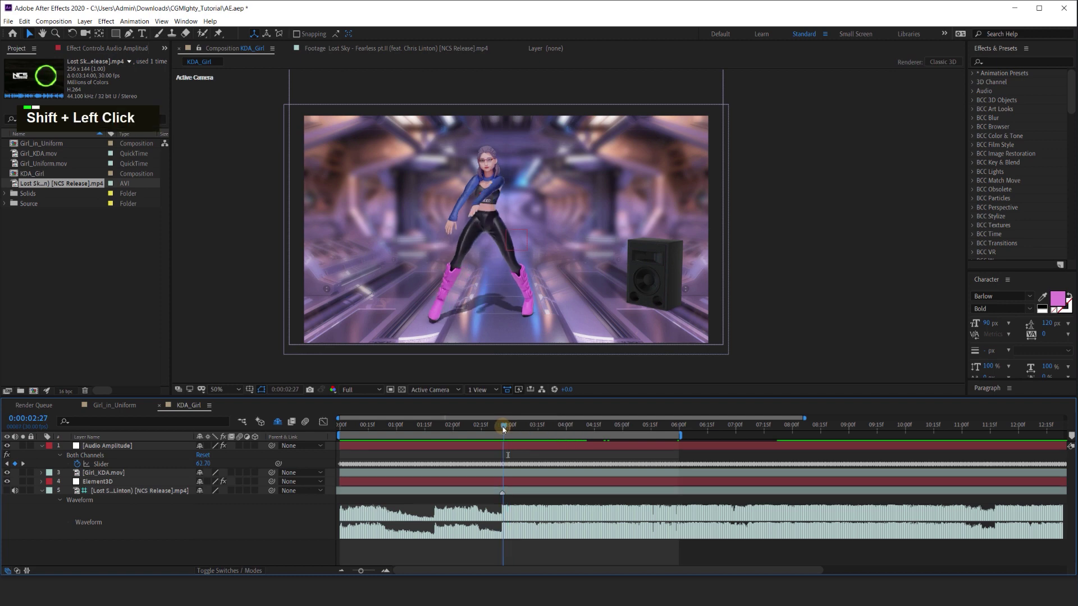
- Expand Group 1's Particle Look settings in the Element3D layer's effect controls, and try a Particle Size of 14 before undoing it
{"action": "left_click", "coordinate": [128, 483]}
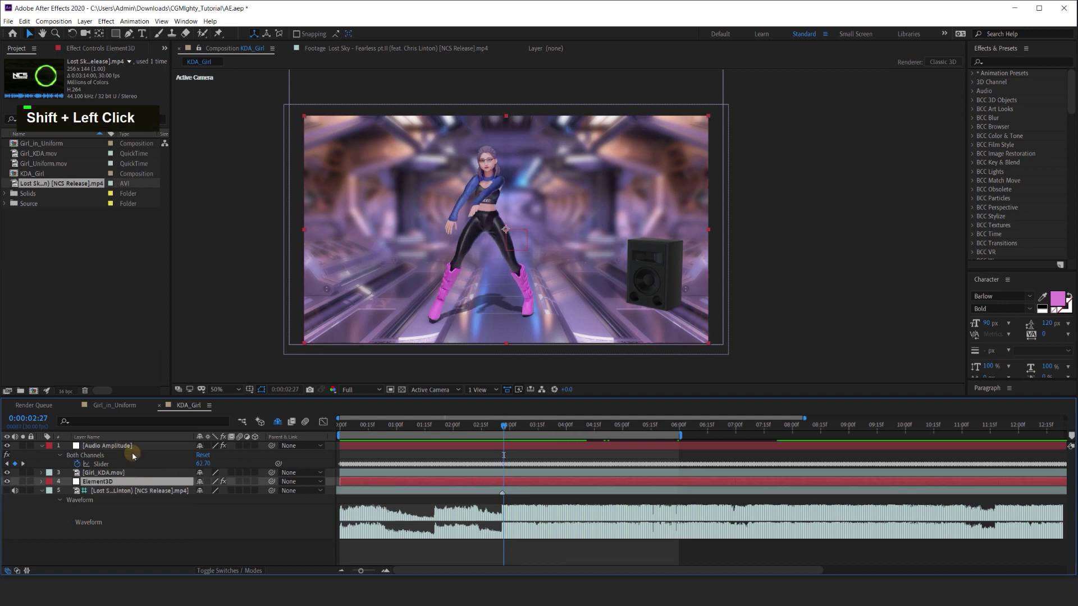
{"action": "left_click", "coordinate": [113, 48]}
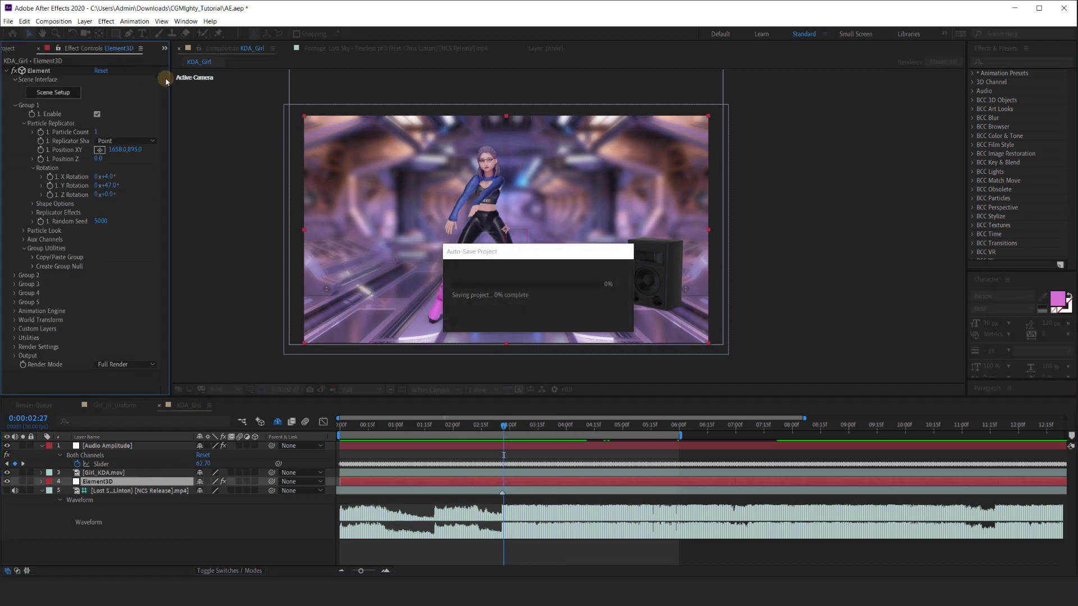
{"action": "left_click_drag", "start_coordinate": [171, 89], "coordinate": [230, 90]}
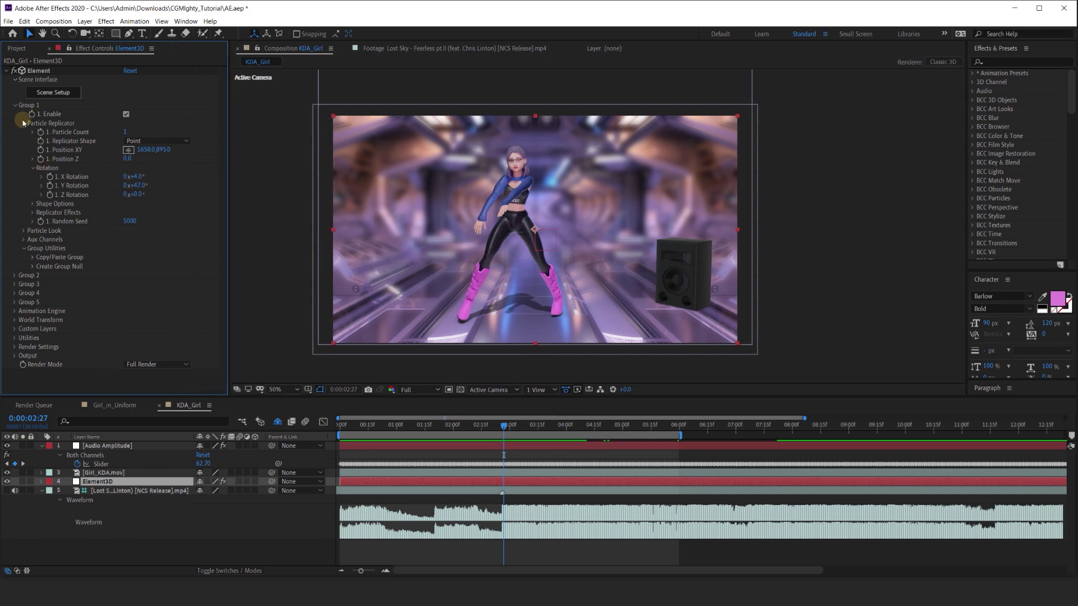
{"action": "left_click", "coordinate": [24, 231]}
{"action": "left_click_drag", "start_coordinate": [138, 239], "coordinate": [159, 250]}
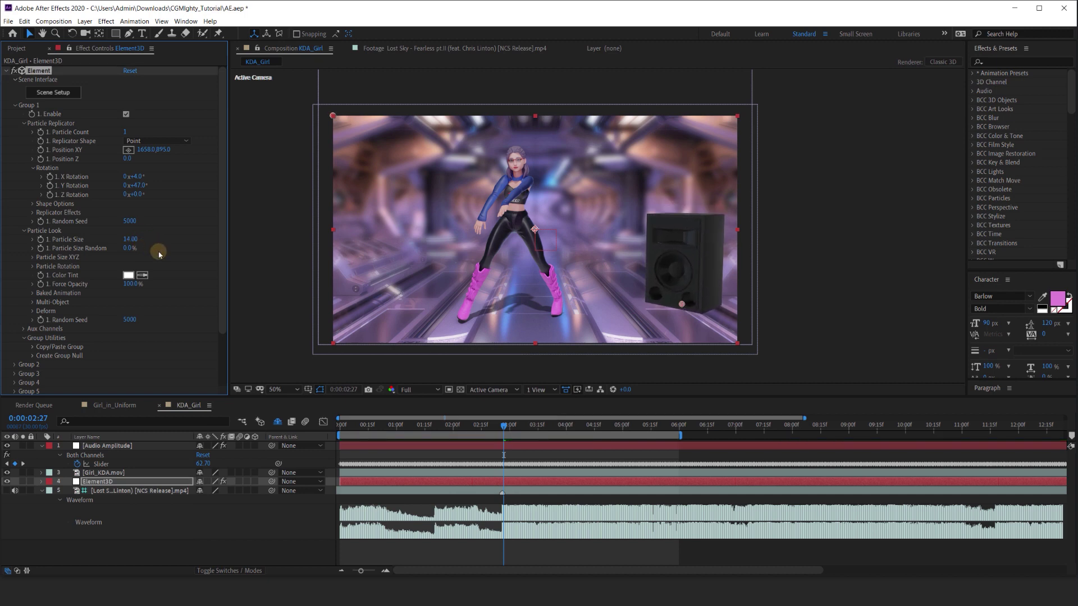
{"action": "key", "text": "ctrl+z"}
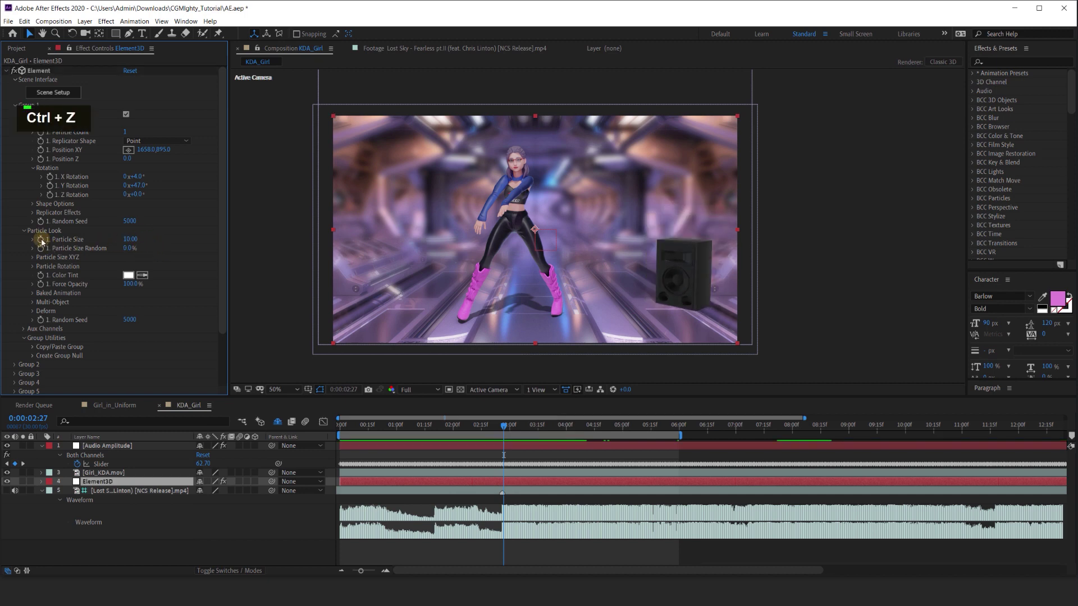
- Add an expression to Group 1's Particle Size that defines sound as the Audio Amplitude layer's Both Channels slider
{"action": "left_click", "coordinate": [41, 240], "text": "alt"}
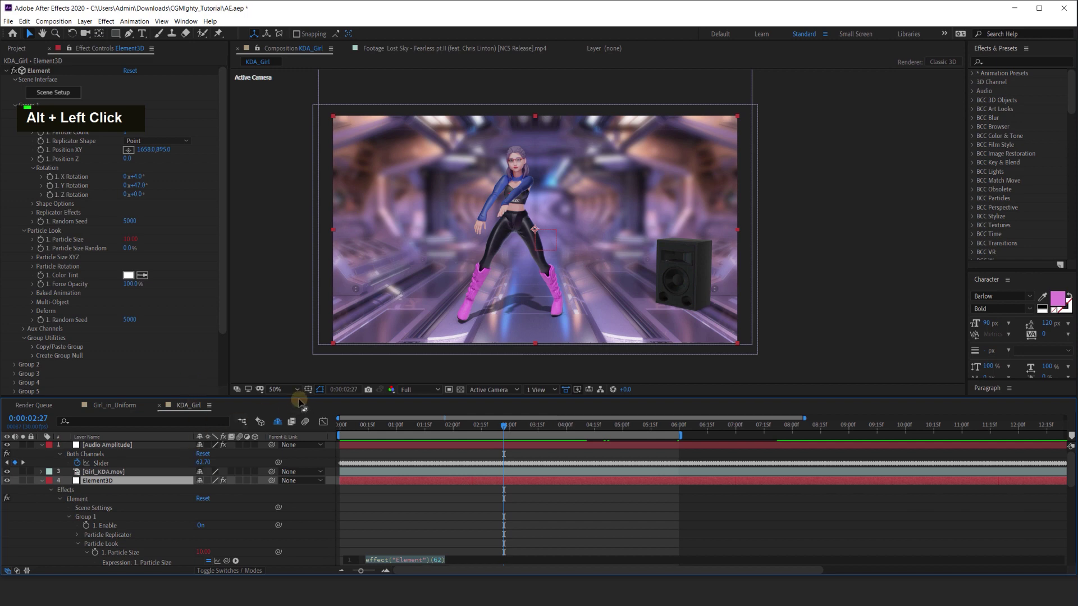
{"action": "left_click_drag", "start_coordinate": [298, 397], "coordinate": [299, 325]}
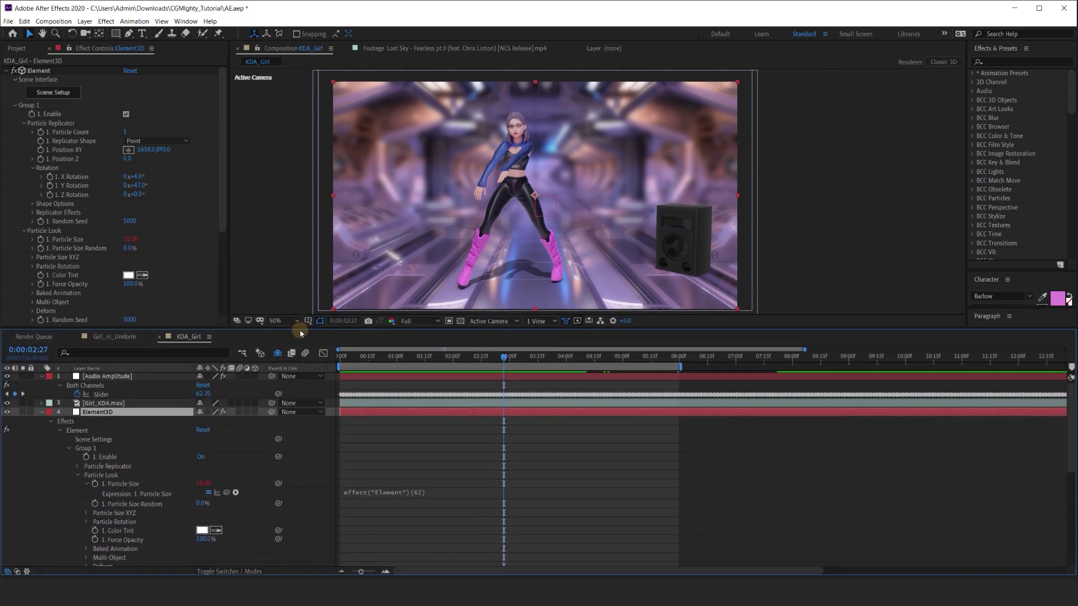
{"action": "left_click", "coordinate": [167, 485]}
{"action": "left_click", "coordinate": [370, 496]}
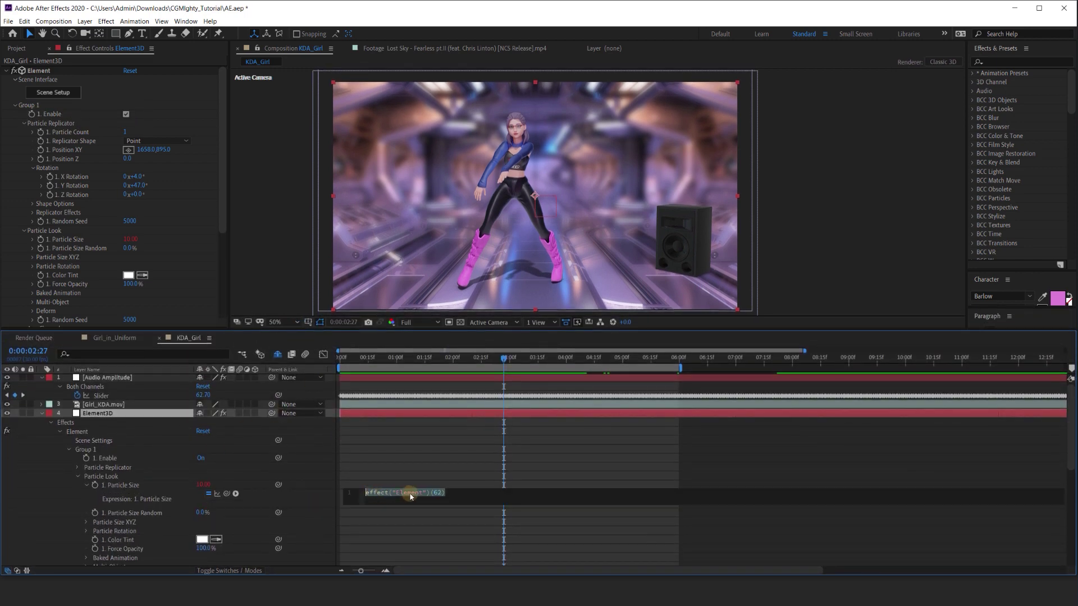
{"action": "type", "text": "sound ="}
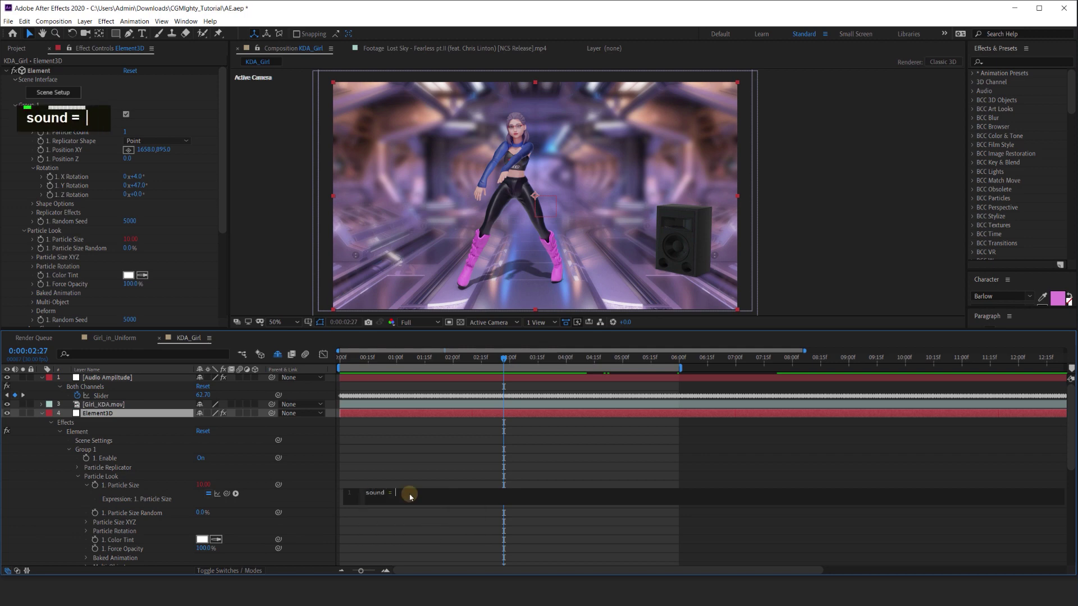
{"action": "left_click_drag", "start_coordinate": [228, 495], "coordinate": [104, 395]}
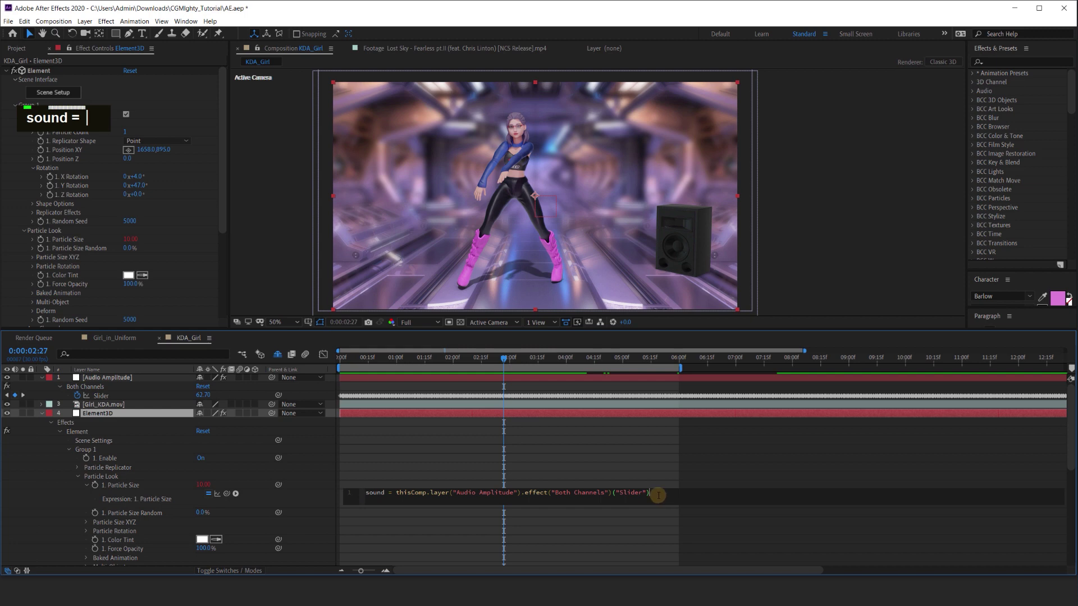
- Close the sound line with a semicolon, add value+sound as the expression's second line, and apply it
{"action": "type", "text": ";"}
{"action": "key", "text": "Return"}
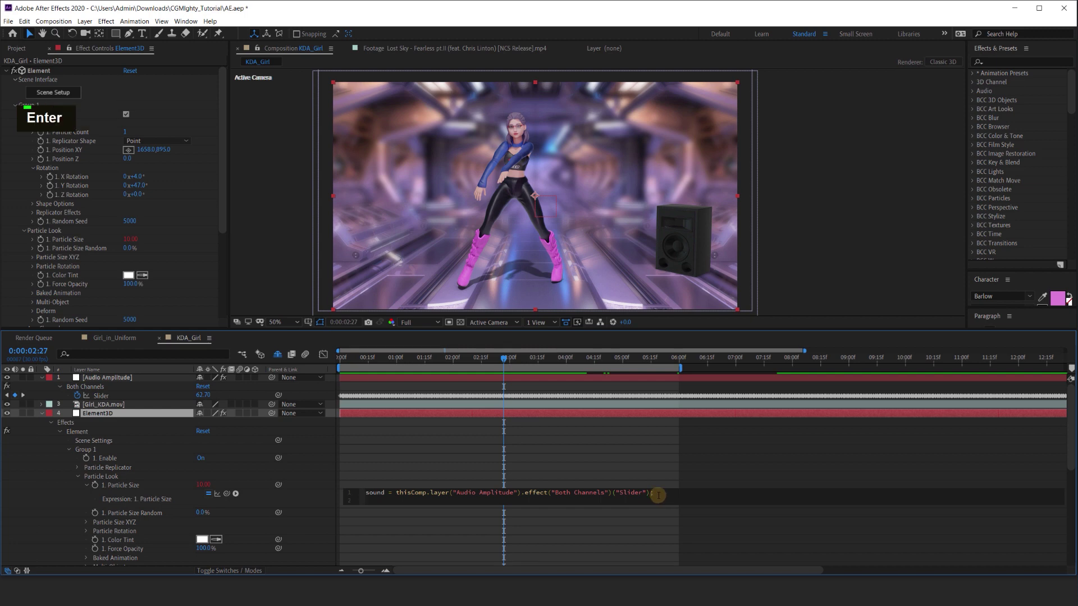
{"action": "type", "text": "value+"}
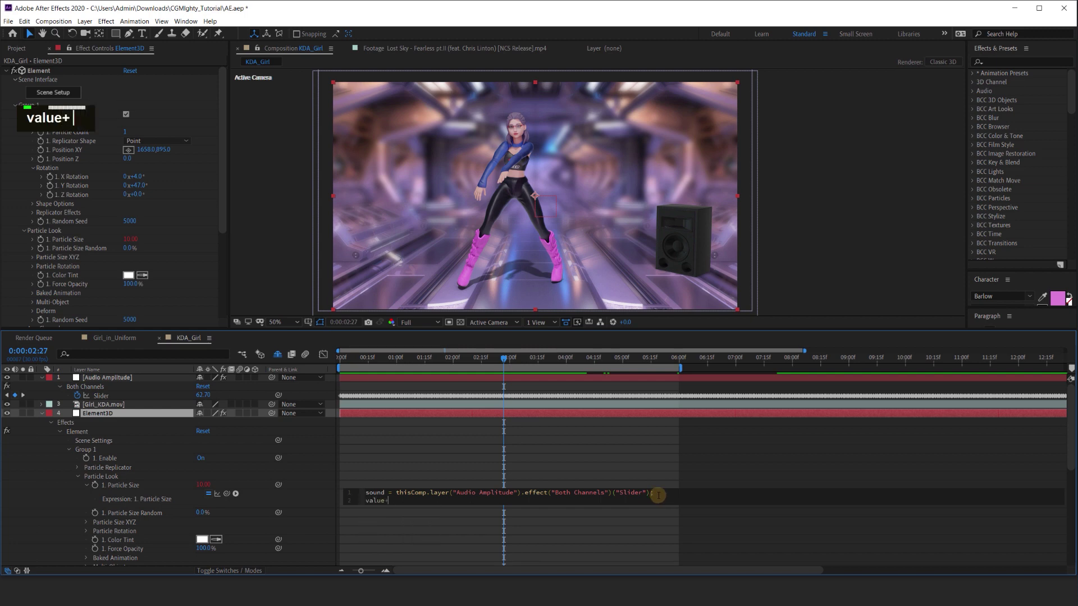
{"action": "type", "text": "soudn"}
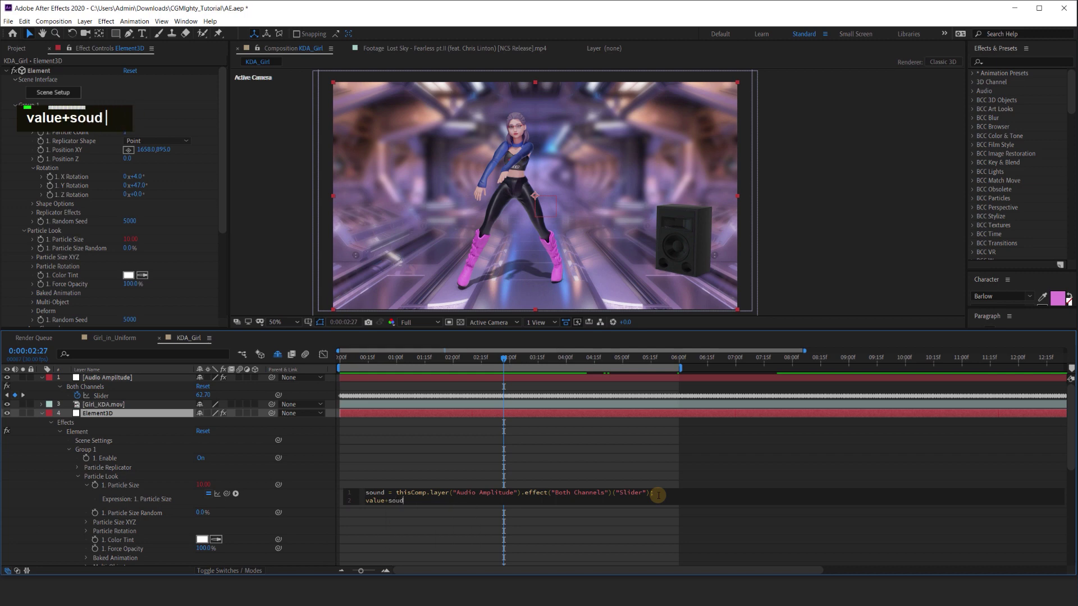
{"action": "key", "text": "BackSpace"}
{"action": "type", "text": "nd"}
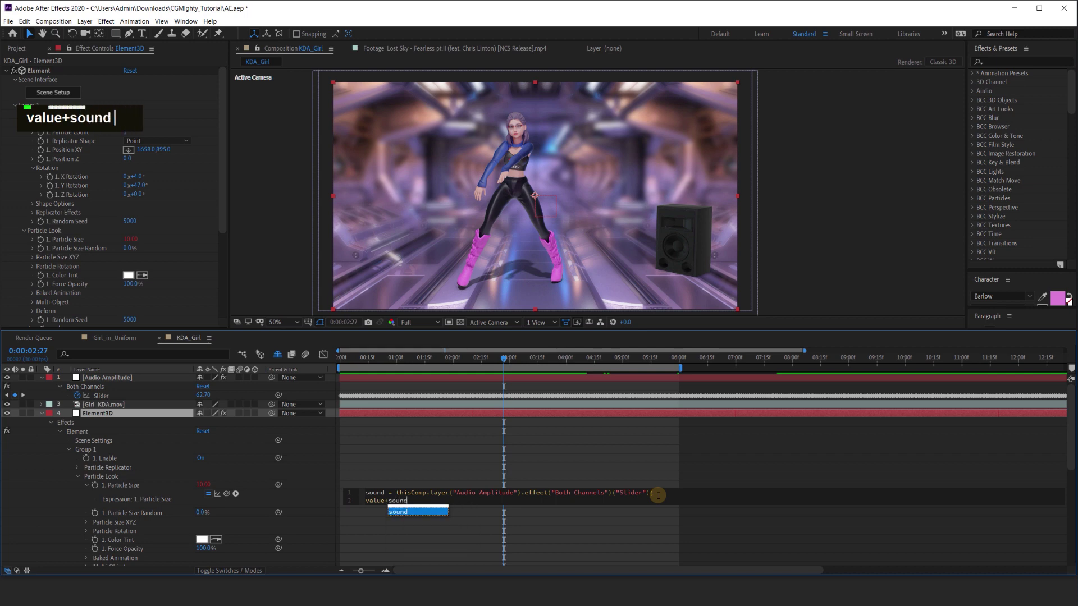
{"action": "left_click", "coordinate": [401, 447]}
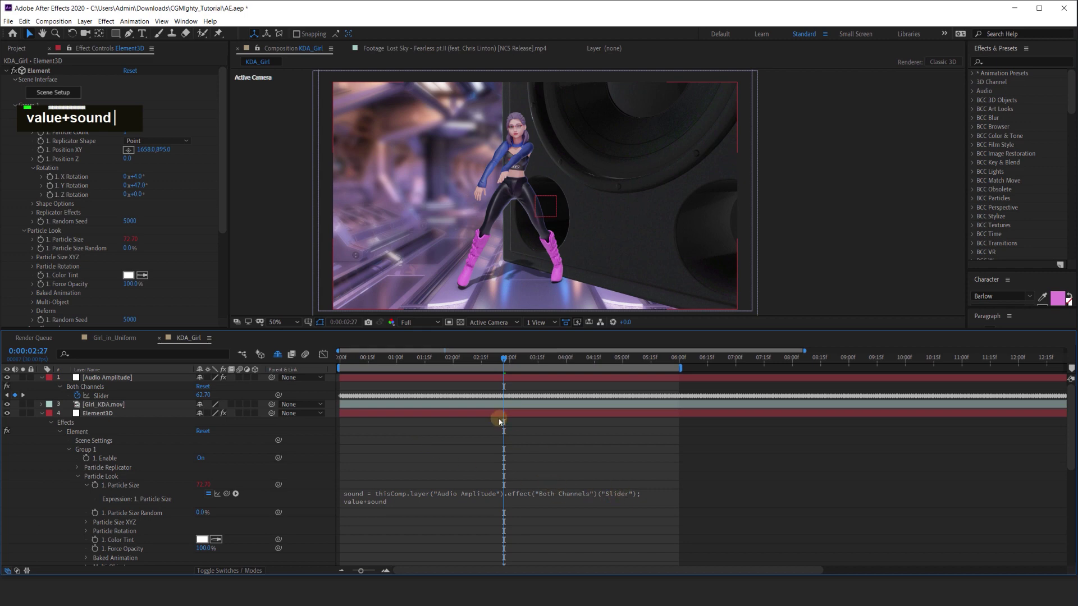
- Preview the speaker's size reacting to the music and inspect it around the beat drop against the waveform
{"action": "key", "text": "space"}
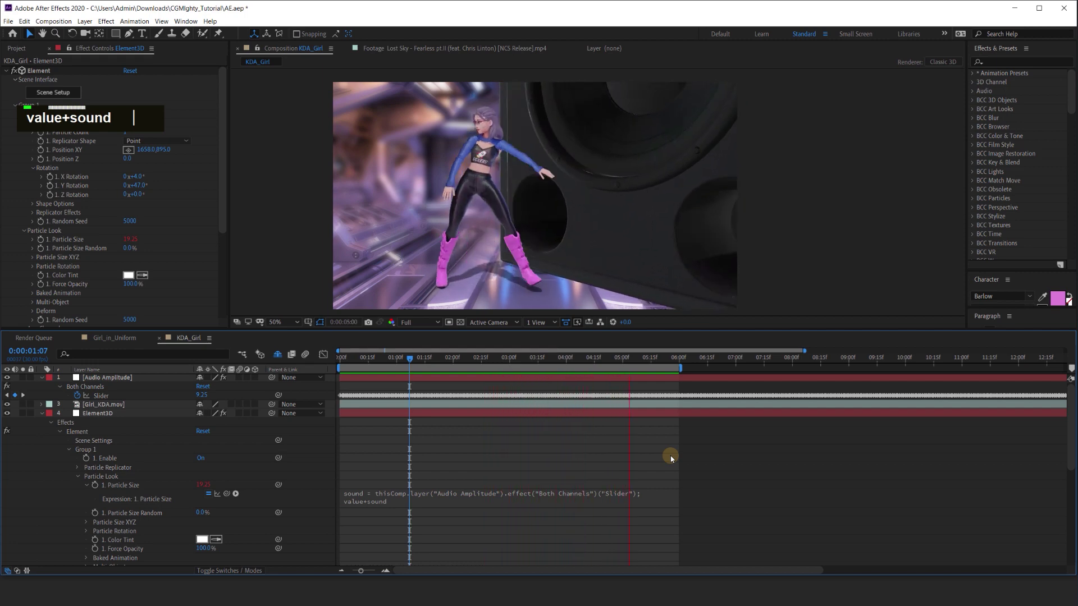
{"action": "key", "text": "space"}
{"action": "left_click", "coordinate": [491, 361]}
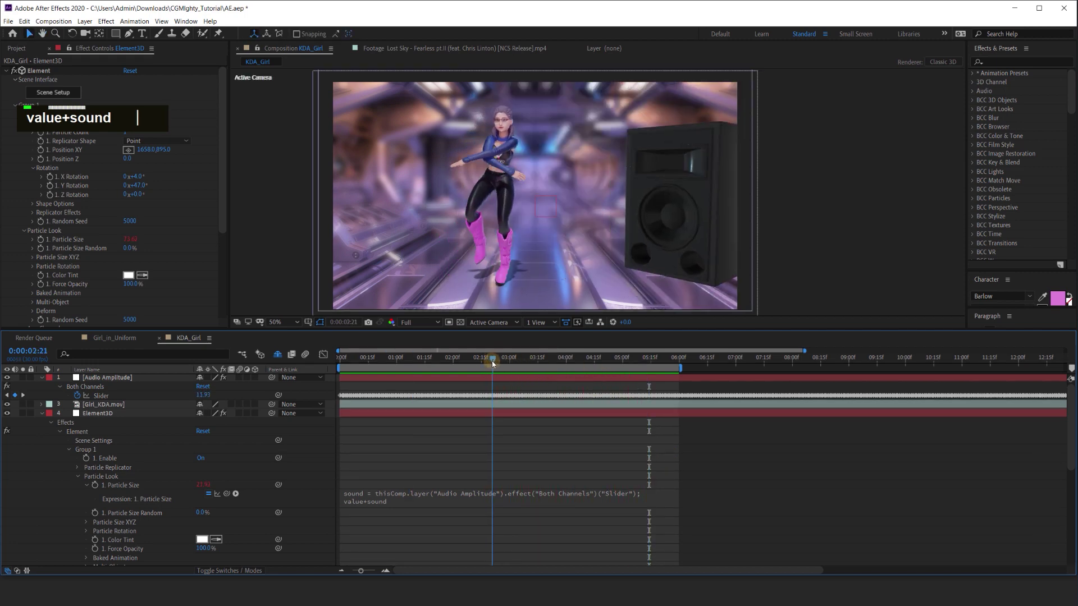
{"action": "scroll", "coordinate": [480, 428], "scroll_direction": "down", "scroll_amount": 10}
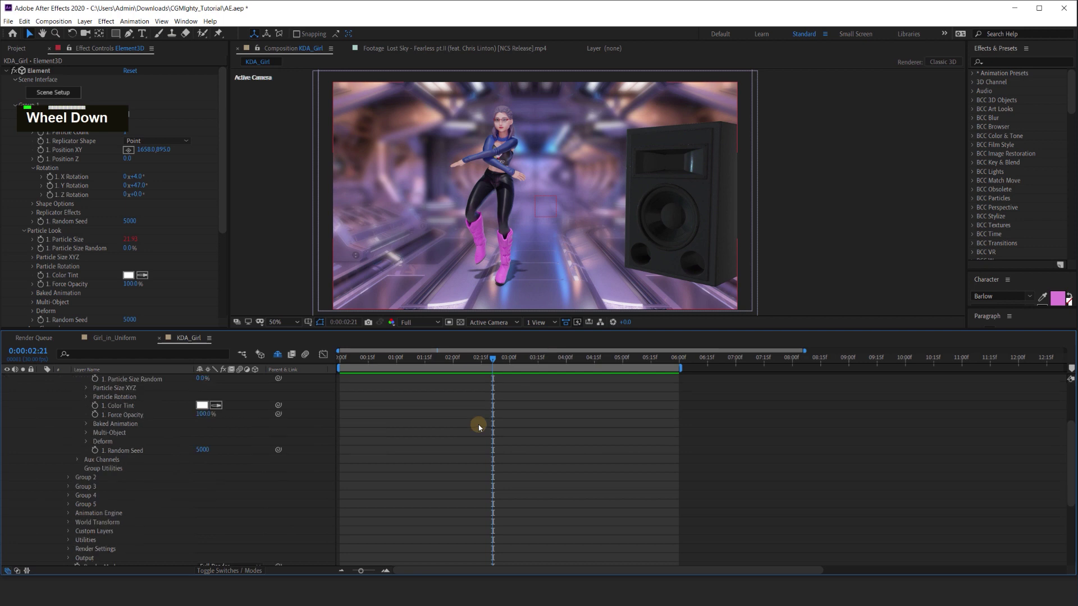
{"action": "left_click", "coordinate": [502, 359], "text": "shift"}
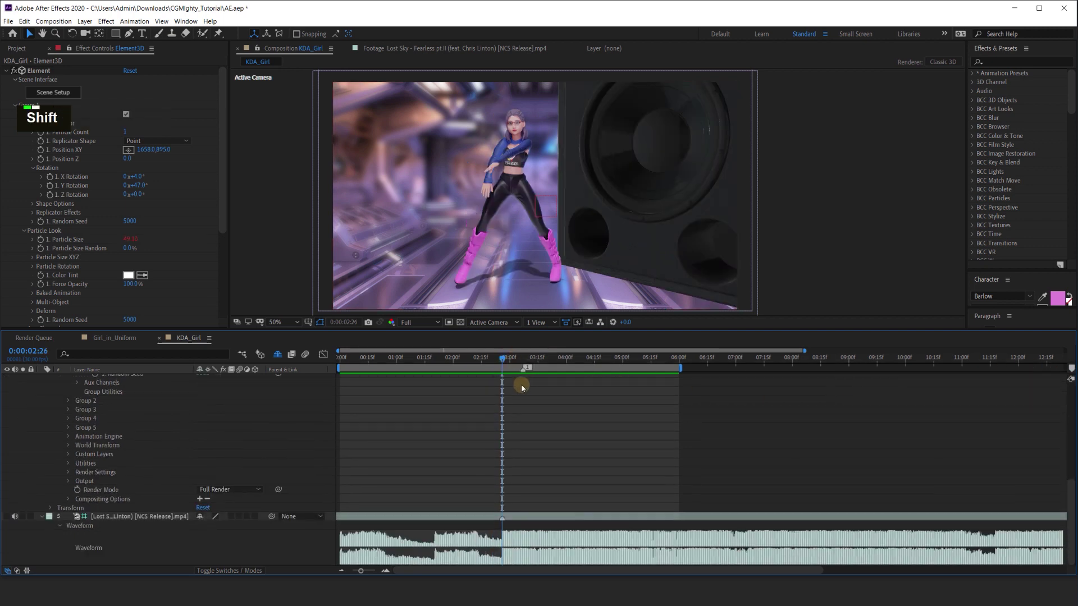
- Change the second line of the Particle Size expression to value+sound/3
{"action": "scroll", "coordinate": [484, 392], "scroll_direction": "up", "scroll_amount": 10}
{"action": "left_click", "coordinate": [456, 503]}
{"action": "type", "text": "/3"}
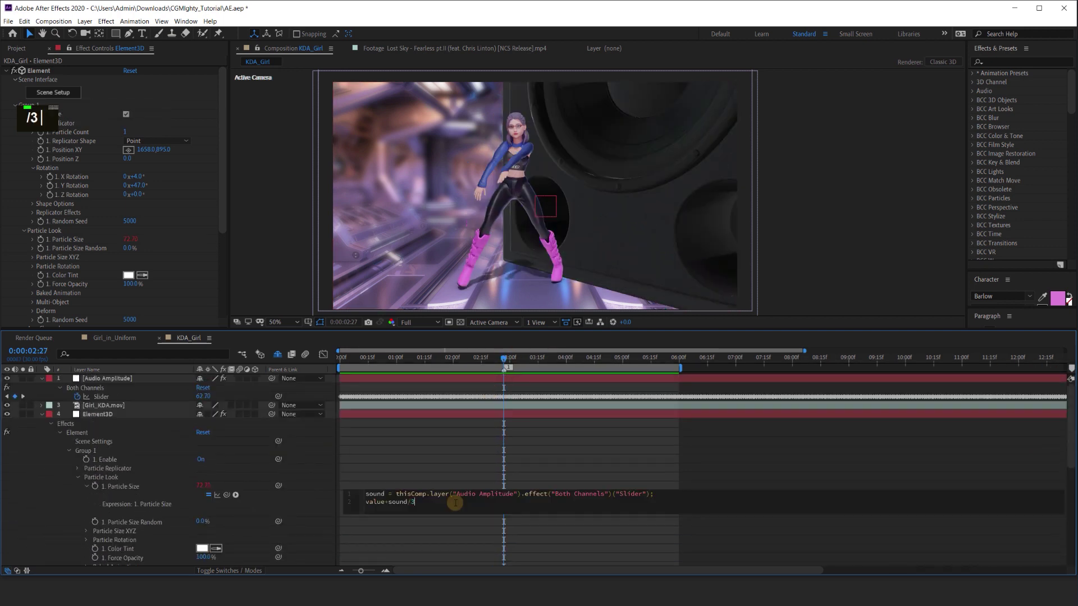
- Start a new line in the Particle Size expression with the condition if(sound>55){
{"action": "key", "text": "Return"}
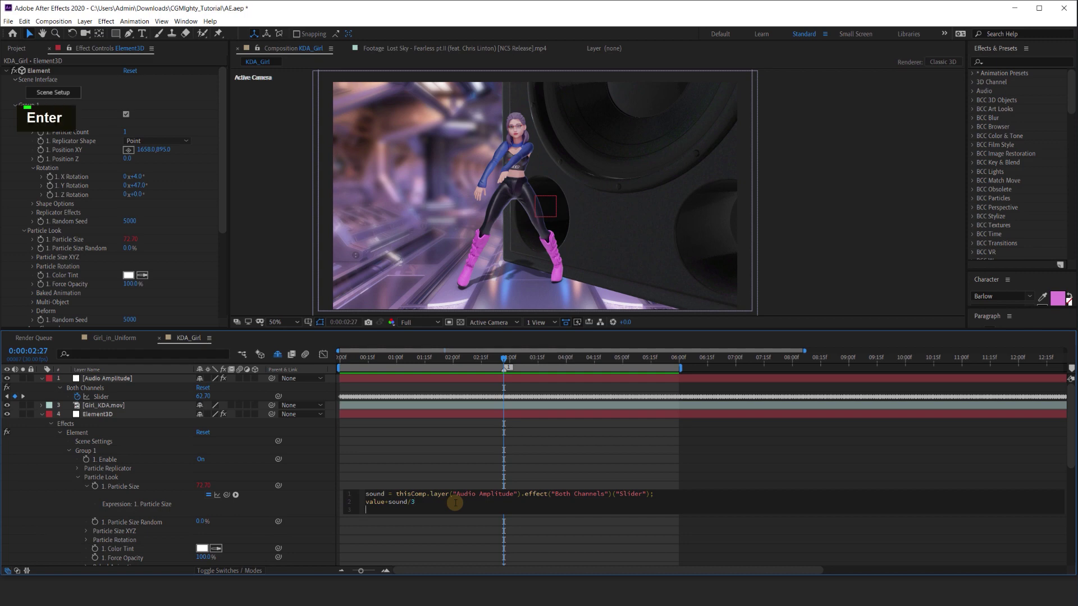
{"action": "type", "text": "if(sound"}
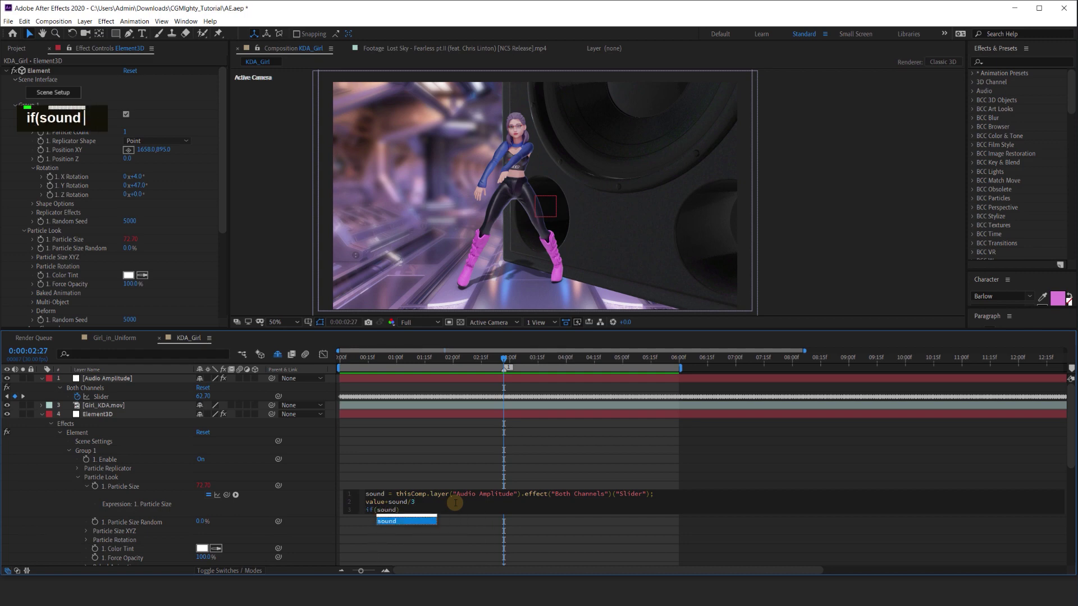
{"action": "type", "text": ">"}
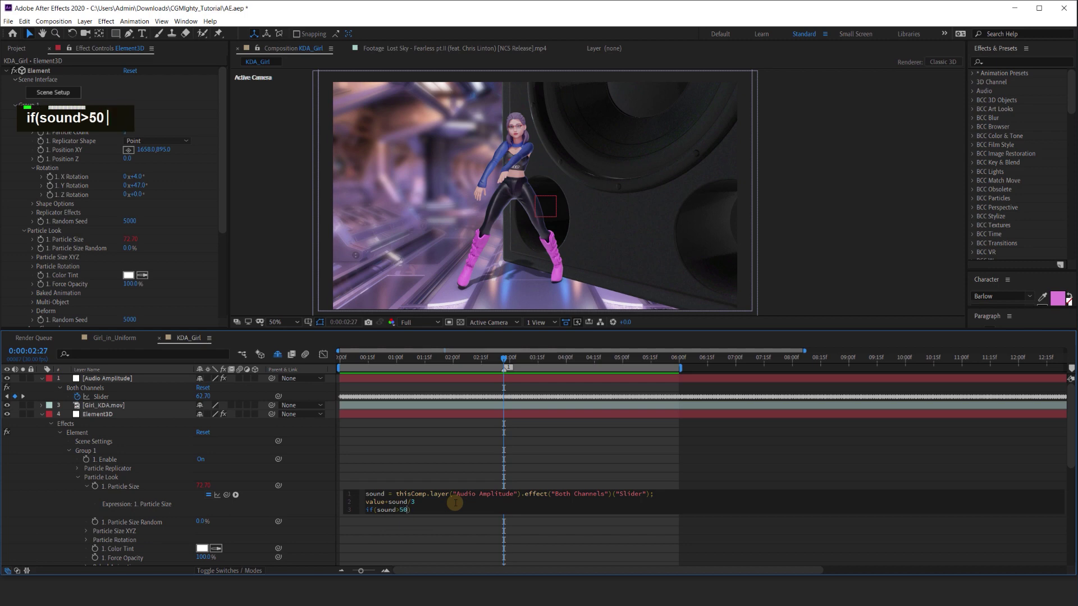
{"action": "type", "text": "50"}
{"action": "key", "text": "BackSpace"}
{"action": "type", "text": "5"}
{"action": "key", "text": "Right"}
{"action": "type", "text": "{"}
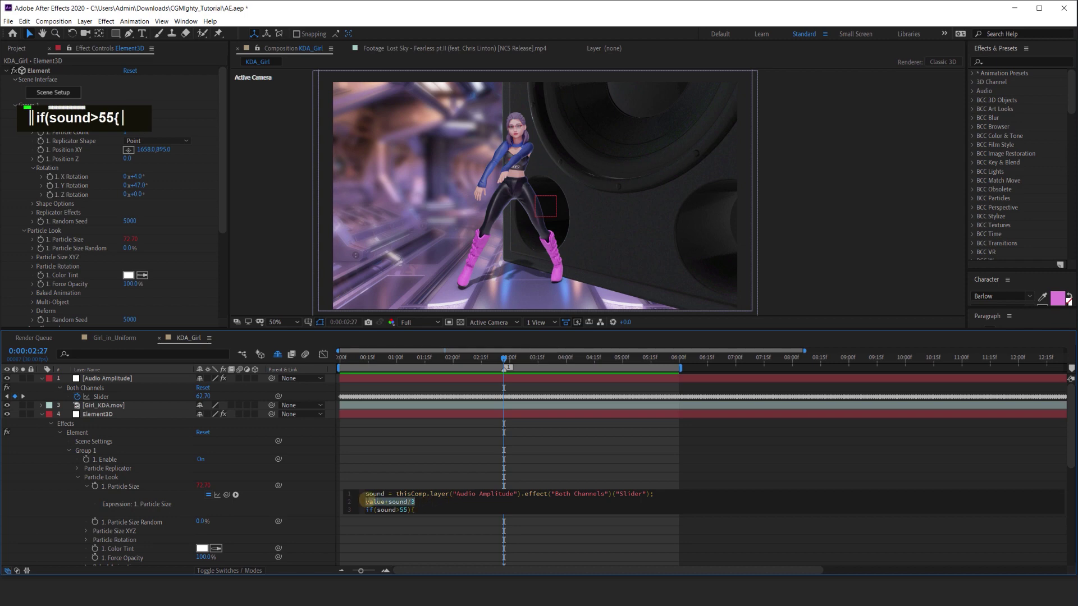
- Move value+sound/3; into the if block, close it, append else{value}, remove the empty line, and apply the expression
{"action": "key", "text": "ctrl+x"}
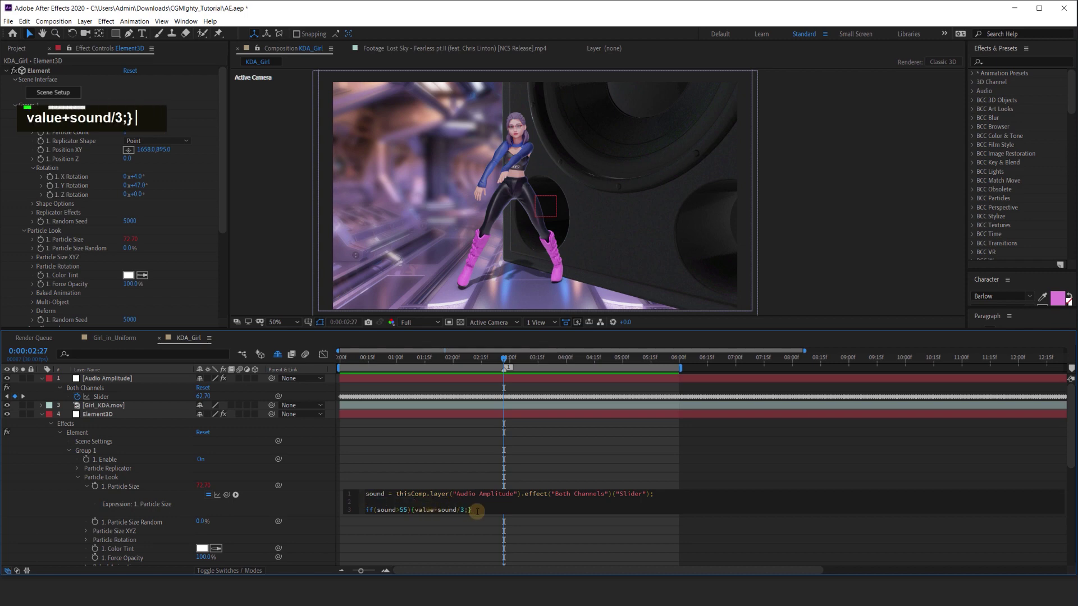
{"action": "type", "text": "else"}
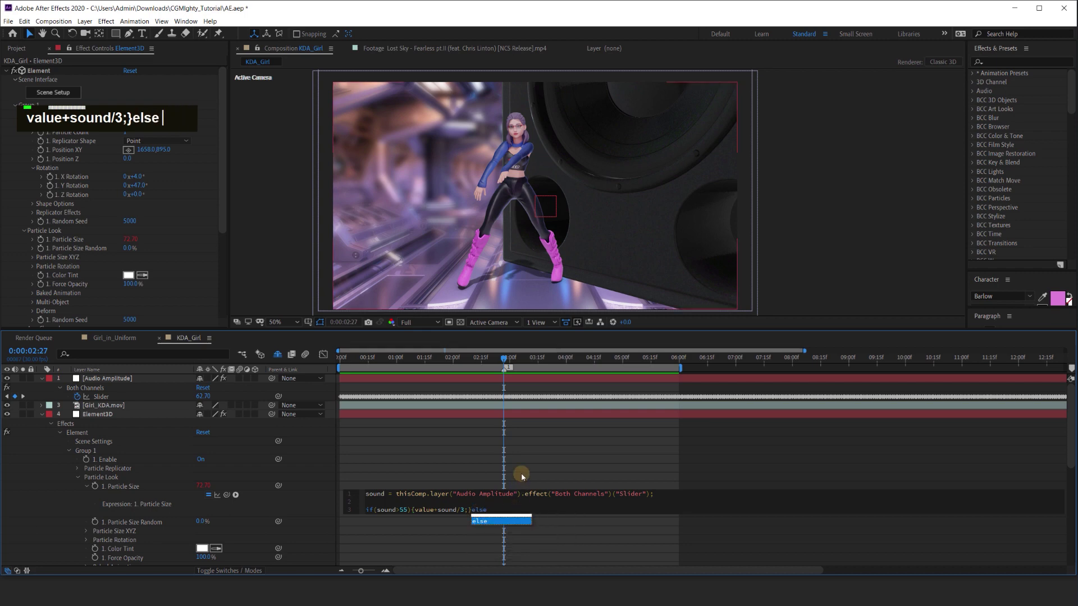
{"action": "type", "text": "{value"}
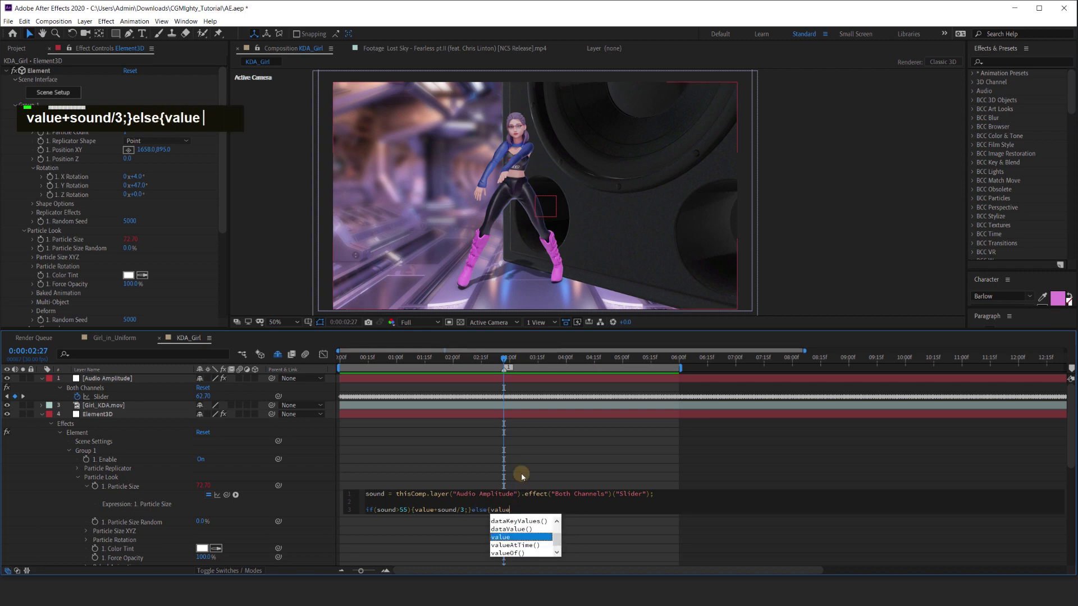
{"action": "type", "text": "}"}
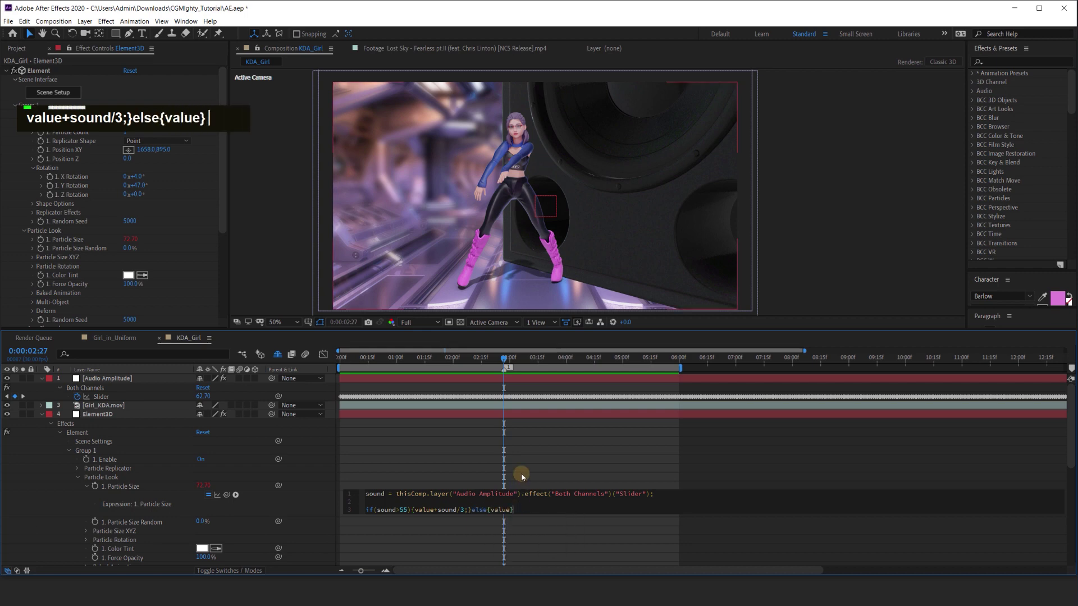
{"action": "left_click", "coordinate": [373, 502]}
{"action": "key", "text": "BackSpace"}
{"action": "left_click", "coordinate": [406, 461]}
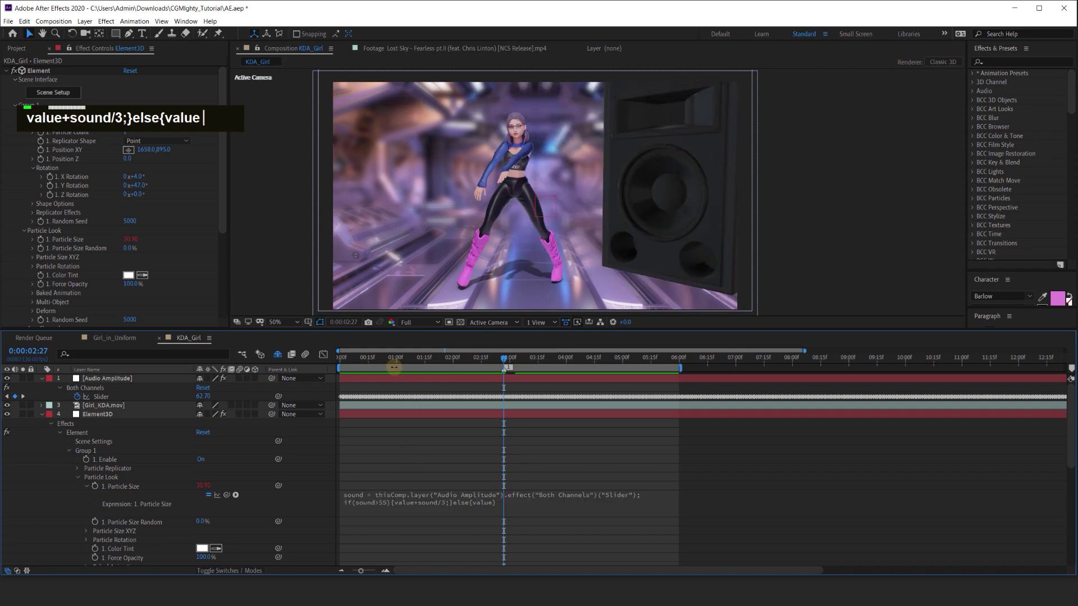
- Preview the composition from the start to check how the speaker reacts to the conditional expression
{"action": "left_click", "coordinate": [336, 358]}
{"action": "key", "text": "space"}
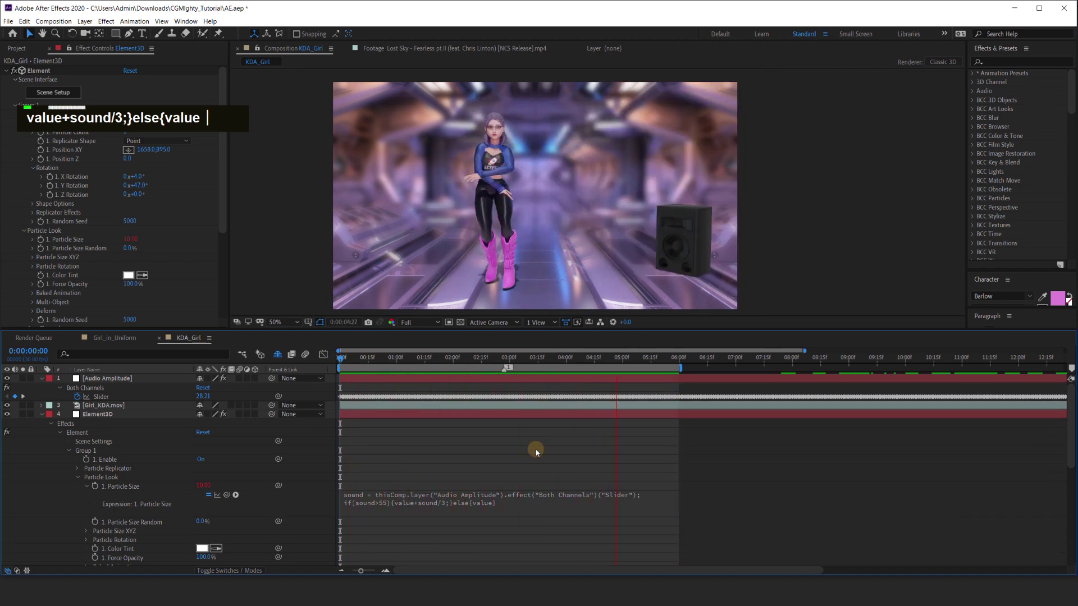
{"action": "key", "text": "space"}
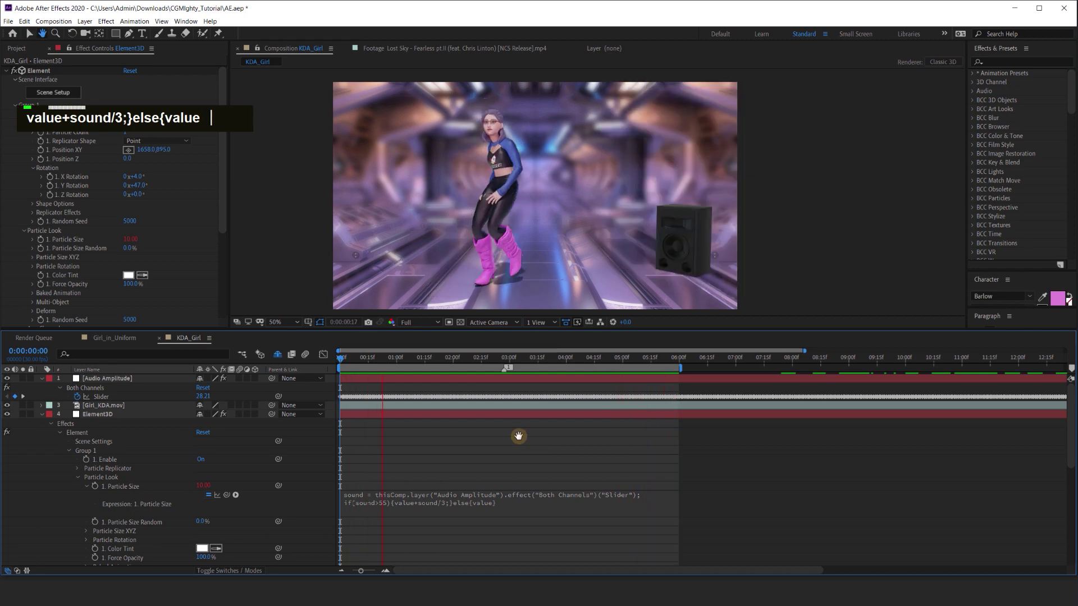
- Change the divisor in the Particle Size expression to 12 and preview the speaker around the beat drop
{"action": "left_click", "coordinate": [515, 498]}
{"action": "left_click", "coordinate": [453, 502]}
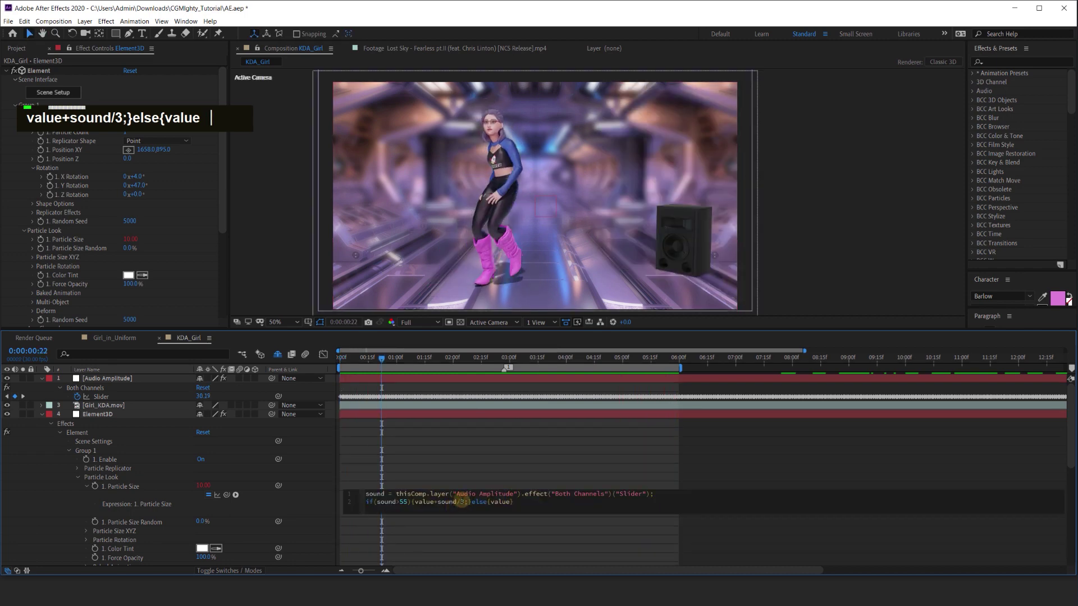
{"action": "double_click", "coordinate": [461, 501]}
{"action": "type", "text": "12"}
{"action": "left_click", "coordinate": [478, 458]}
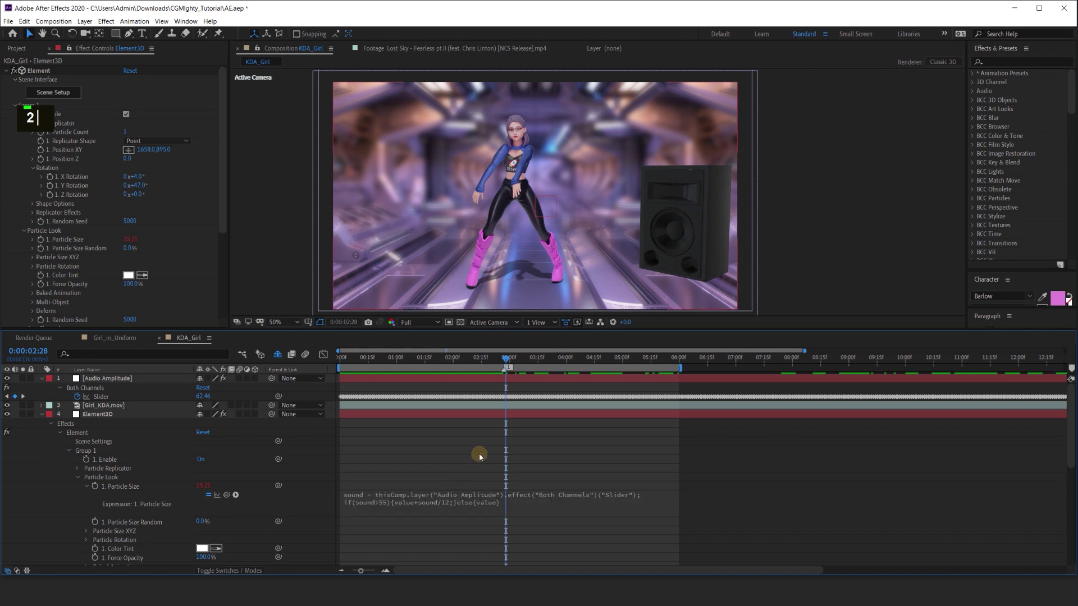
{"action": "left_click_drag", "start_coordinate": [501, 367], "coordinate": [486, 366]}
{"action": "key", "text": "space"}
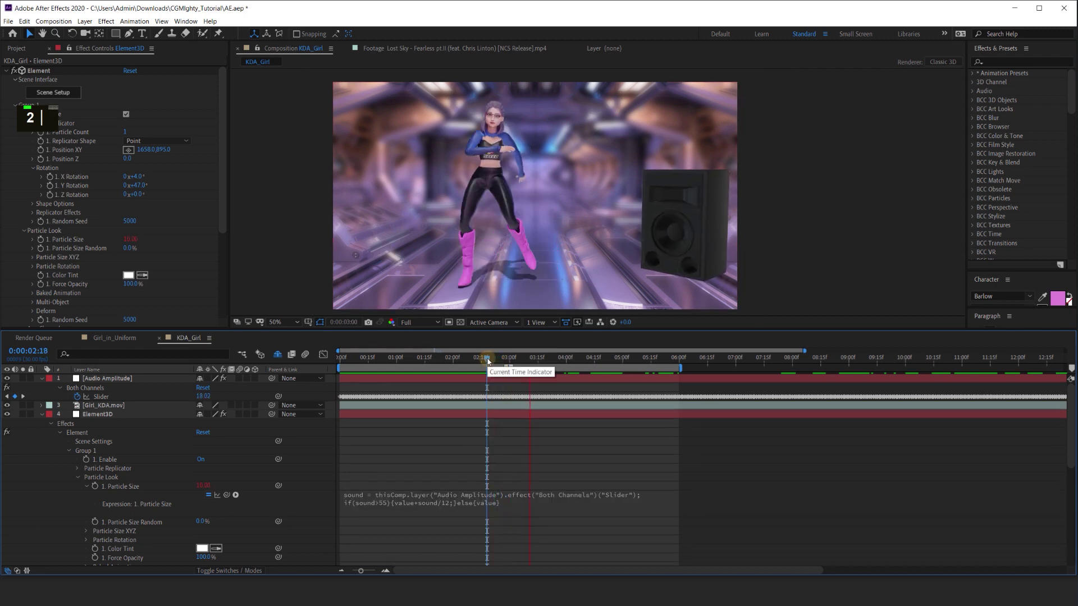
- Copy the whole Particle Size expression and collapse the Element3D and Audio Amplitude layers
{"action": "left_click", "coordinate": [399, 503]}
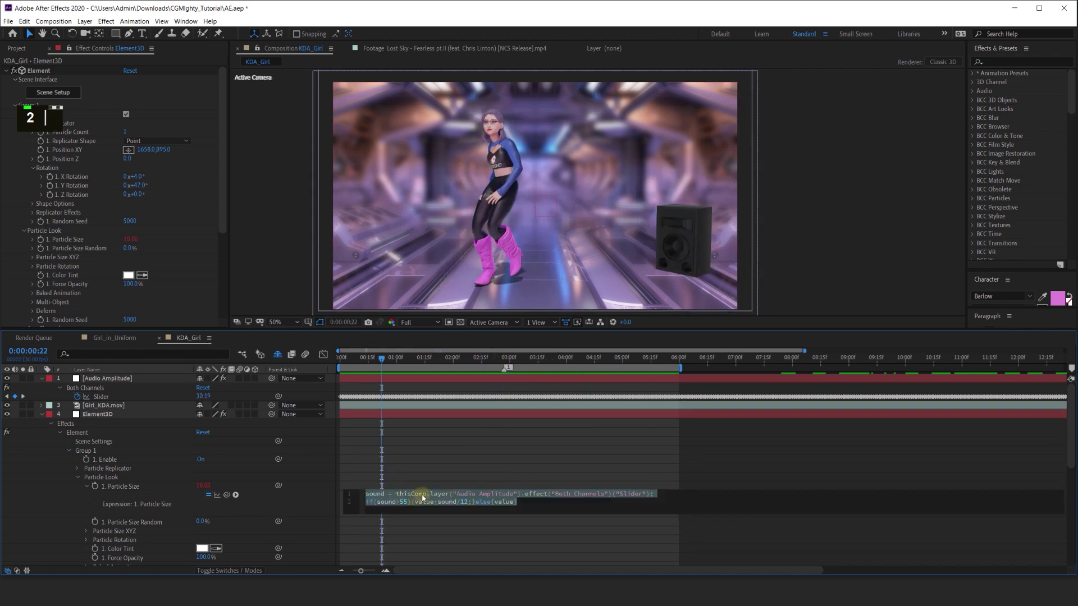
{"action": "right_click", "coordinate": [423, 498]}
{"action": "left_click", "coordinate": [443, 530]}
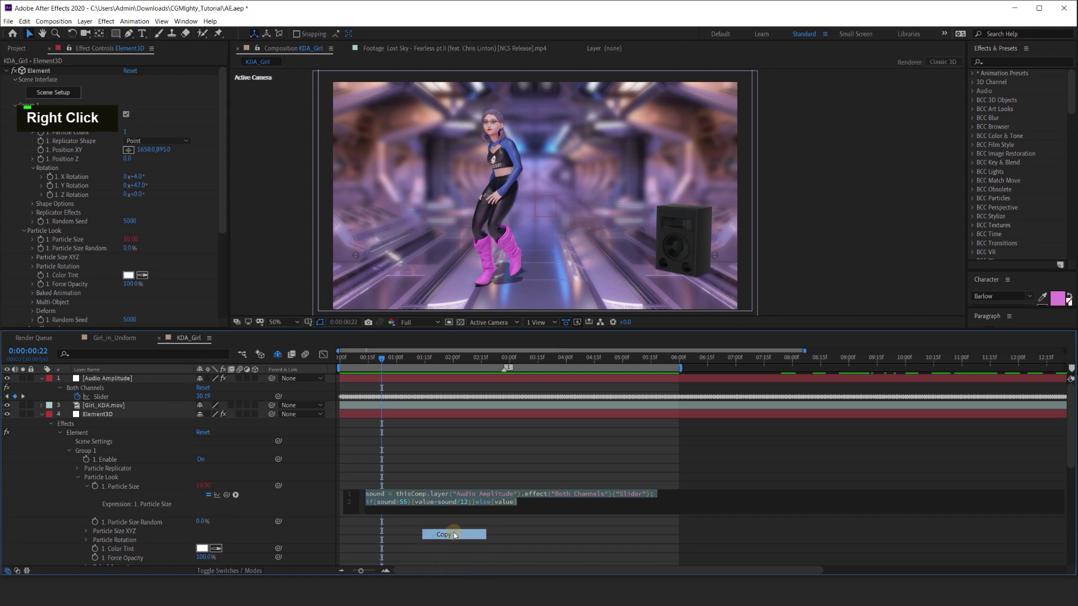
{"action": "left_click", "coordinate": [42, 415]}
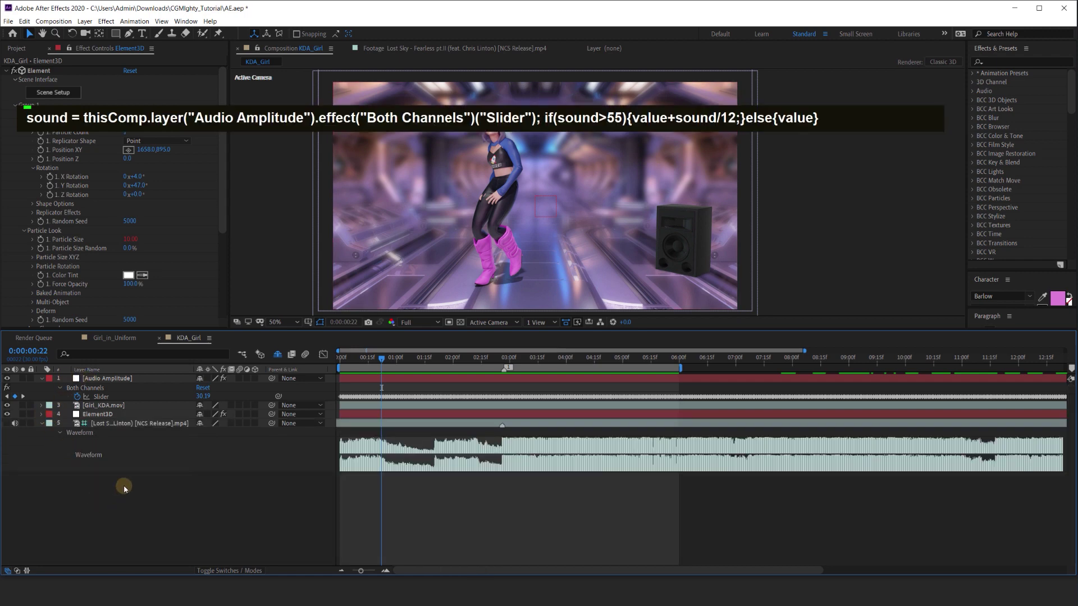
{"action": "left_click", "coordinate": [42, 379]}
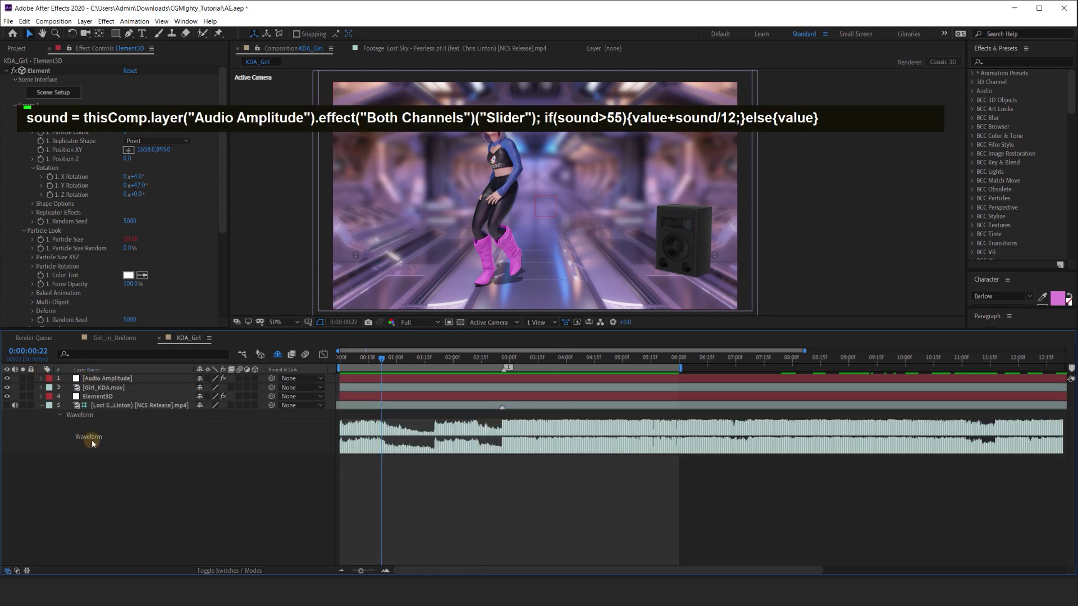
- Add Black Solid 1 from the project's Solids folder to KDA_Girl, between Girl_KDA.mov and Element3D
{"action": "left_click", "coordinate": [31, 49]}
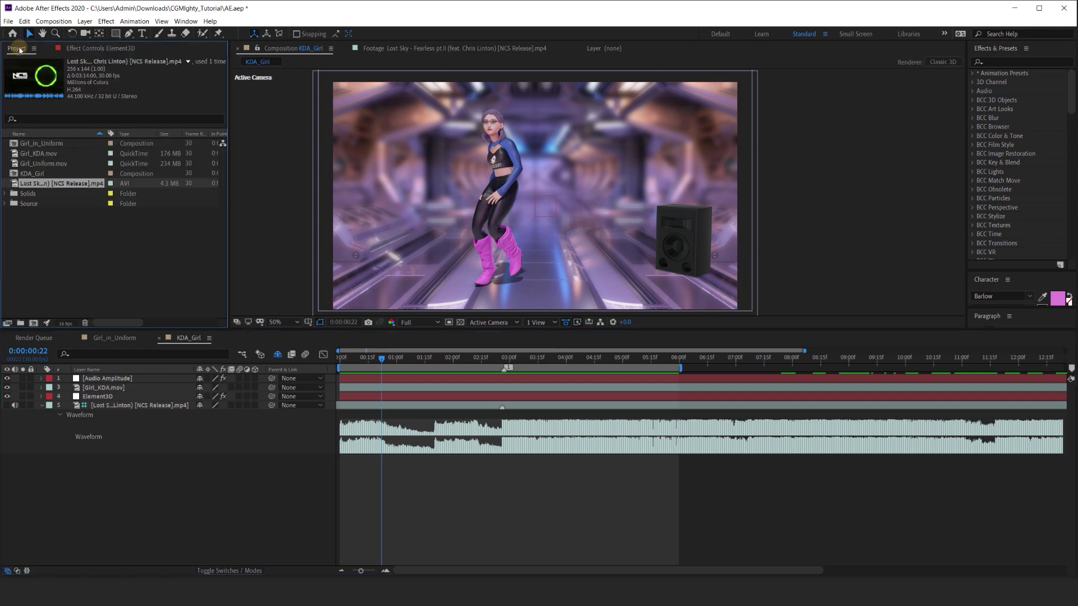
{"action": "left_click", "coordinate": [51, 233]}
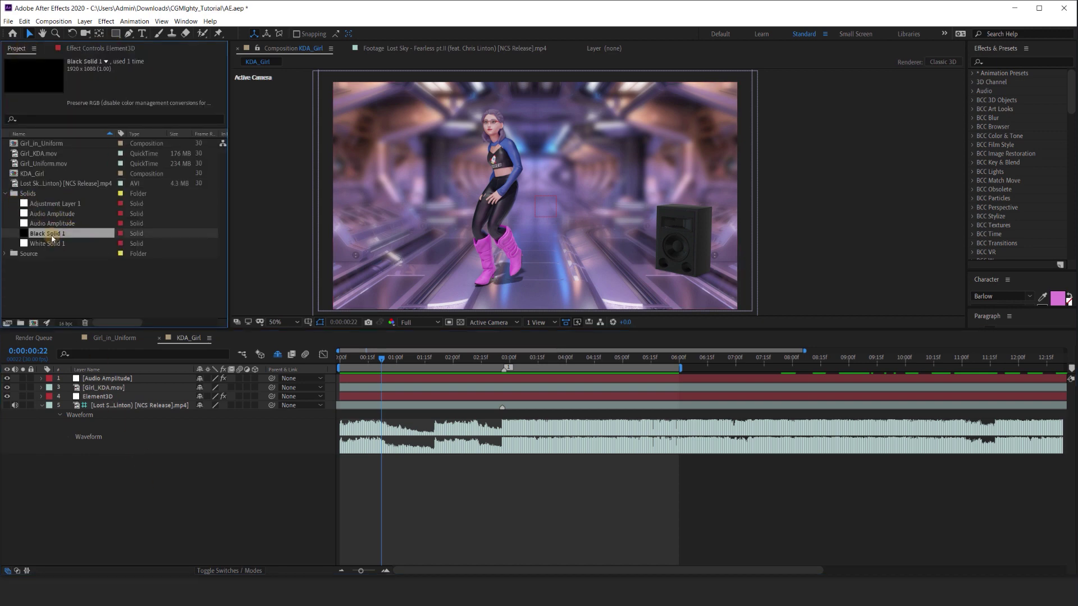
{"action": "left_click_drag", "start_coordinate": [50, 238], "coordinate": [121, 399]}
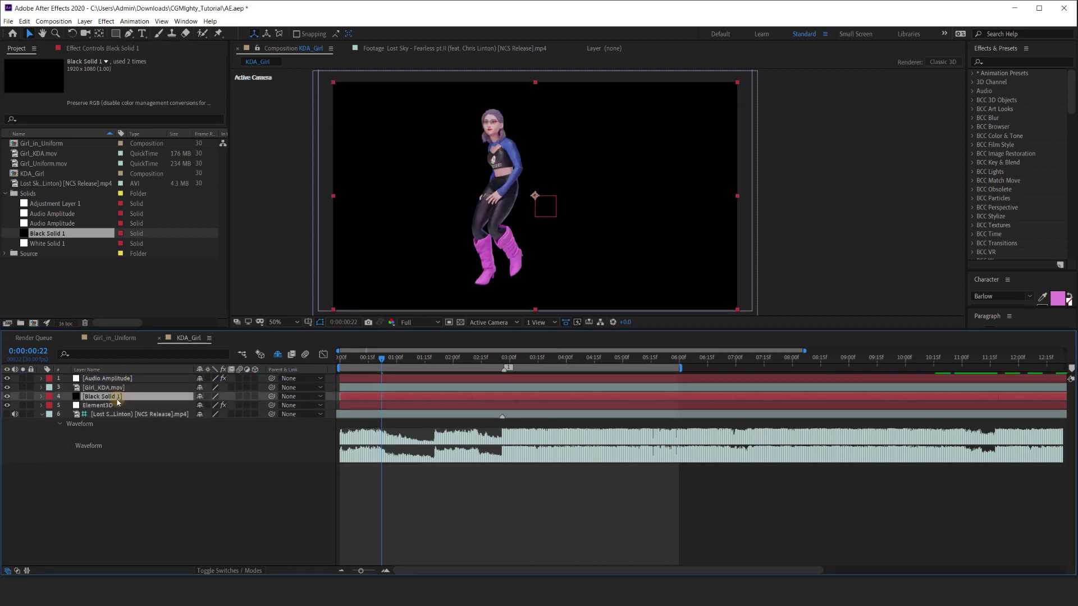
- Find the Optical Flares effect by searching for flare and apply it to Black Solid 1
{"action": "key", "text": "ctrl+space"}
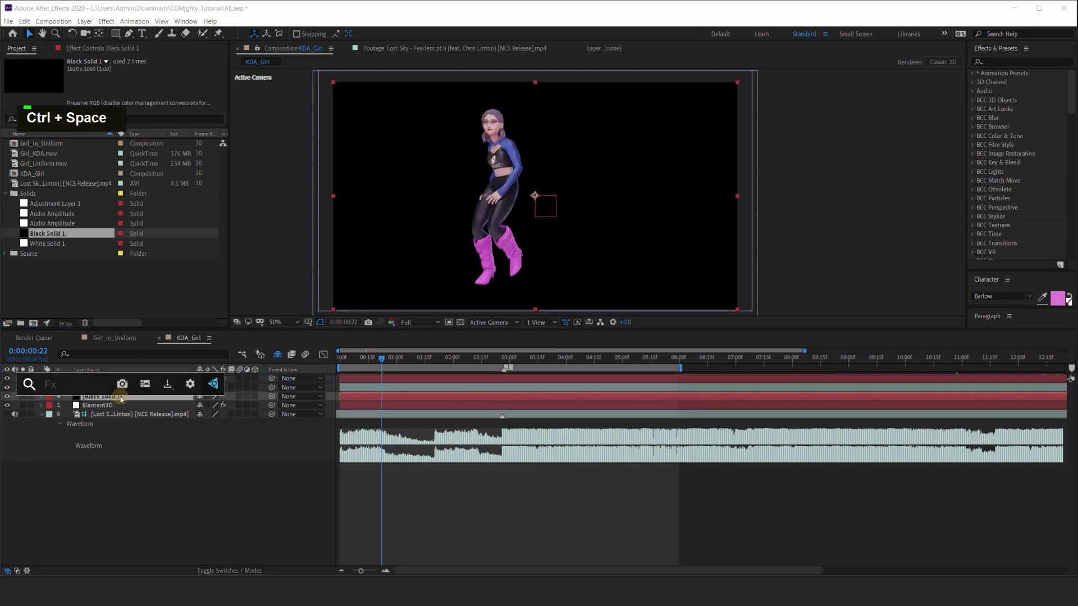
{"action": "type", "text": "flare"}
{"action": "key", "text": "Return"}
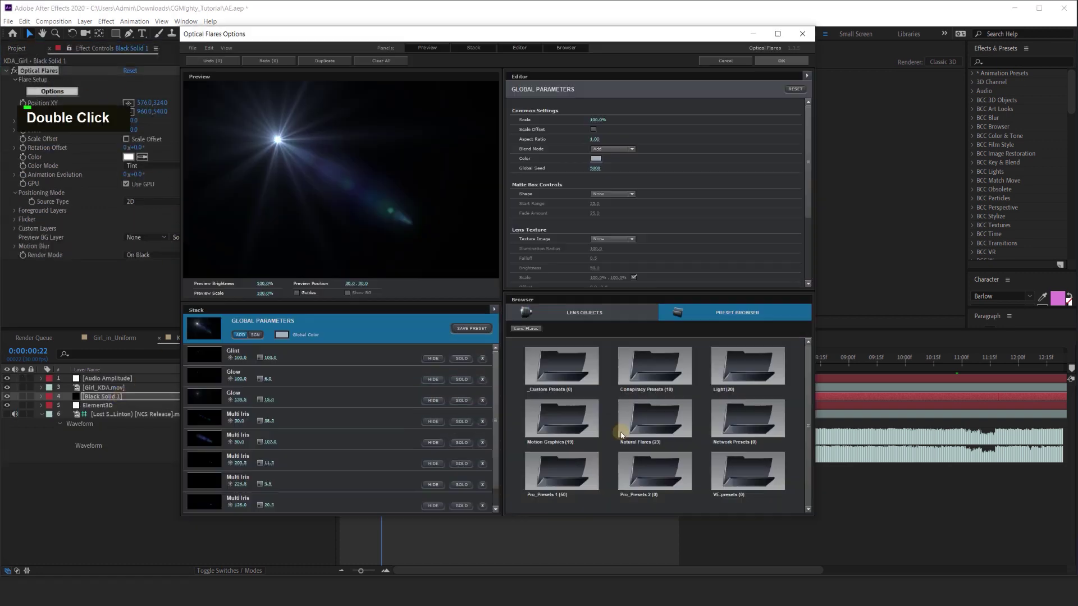
- Load the Stage Lights preset from the Pro Presets 2 folder into the Optical Flares effect
{"action": "scroll", "coordinate": [645, 460], "scroll_direction": "down", "scroll_amount": 2}
{"action": "left_click", "coordinate": [655, 484]}
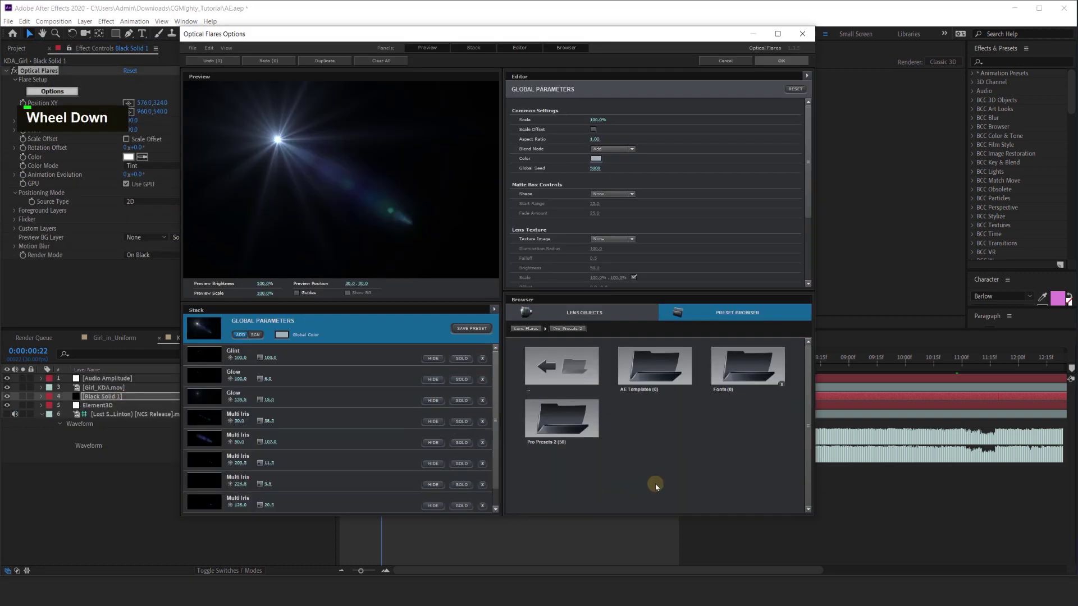
{"action": "left_click", "coordinate": [580, 421]}
{"action": "scroll", "coordinate": [713, 438], "scroll_direction": "down", "scroll_amount": 3}
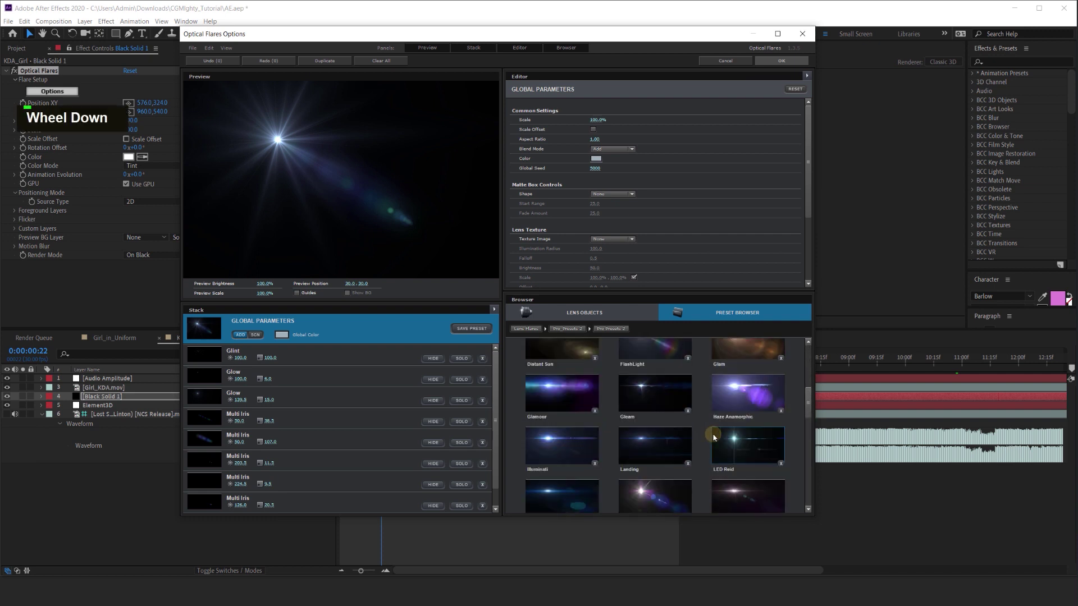
{"action": "scroll", "coordinate": [713, 437], "scroll_direction": "down", "scroll_amount": 5}
{"action": "scroll", "coordinate": [658, 470], "scroll_direction": "down", "scroll_amount": 1}
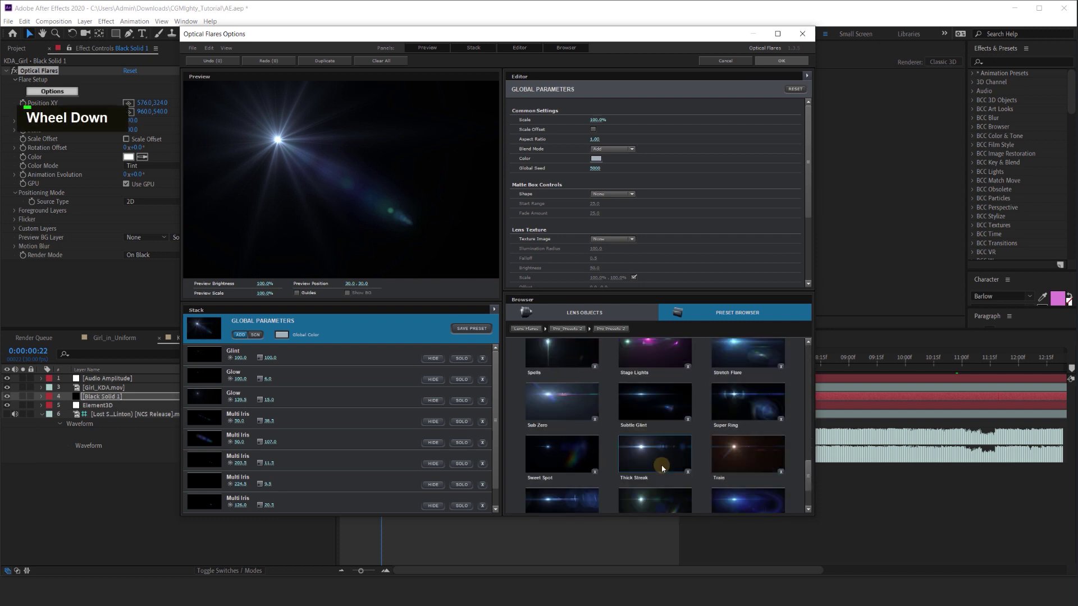
{"action": "scroll", "coordinate": [658, 466], "scroll_direction": "up", "scroll_amount": 2}
{"action": "scroll", "coordinate": [655, 407], "scroll_direction": "down", "scroll_amount": 5}
{"action": "scroll", "coordinate": [654, 407], "scroll_direction": "up", "scroll_amount": 4}
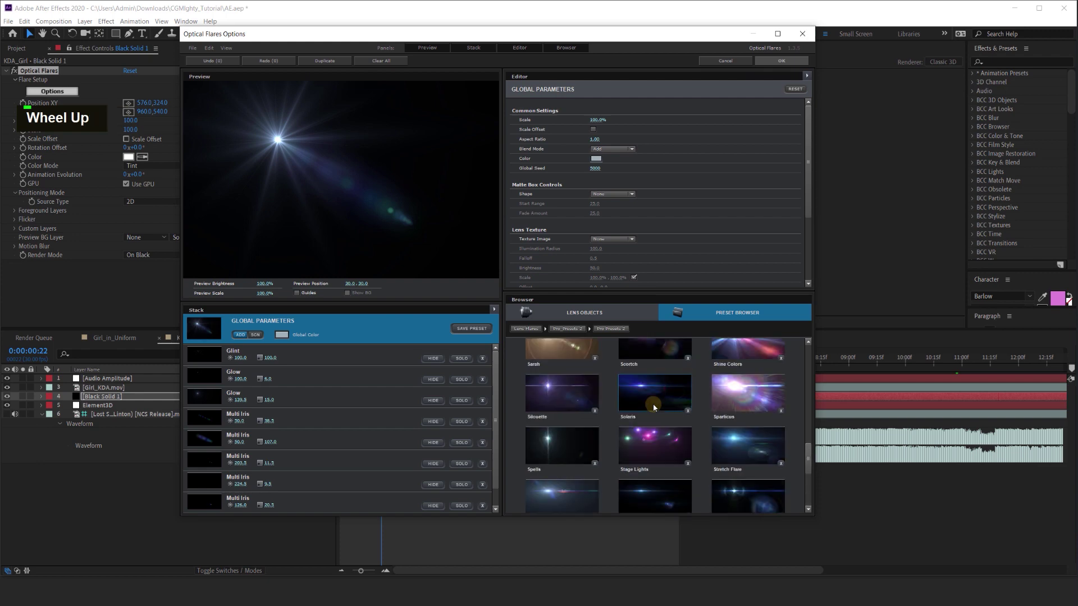
{"action": "left_click", "coordinate": [658, 440]}
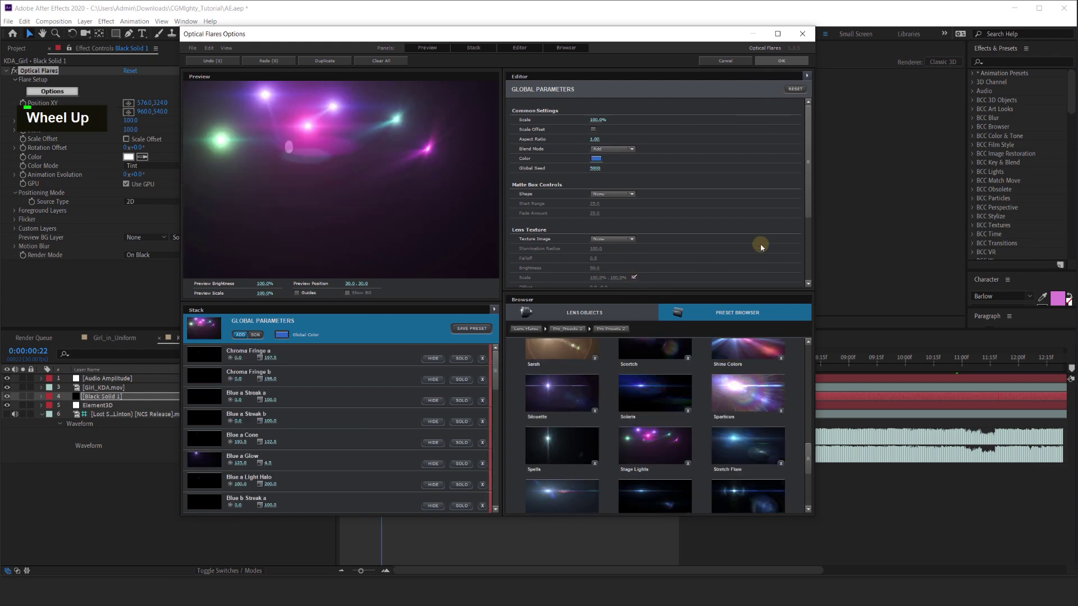
{"action": "left_click", "coordinate": [788, 61]}
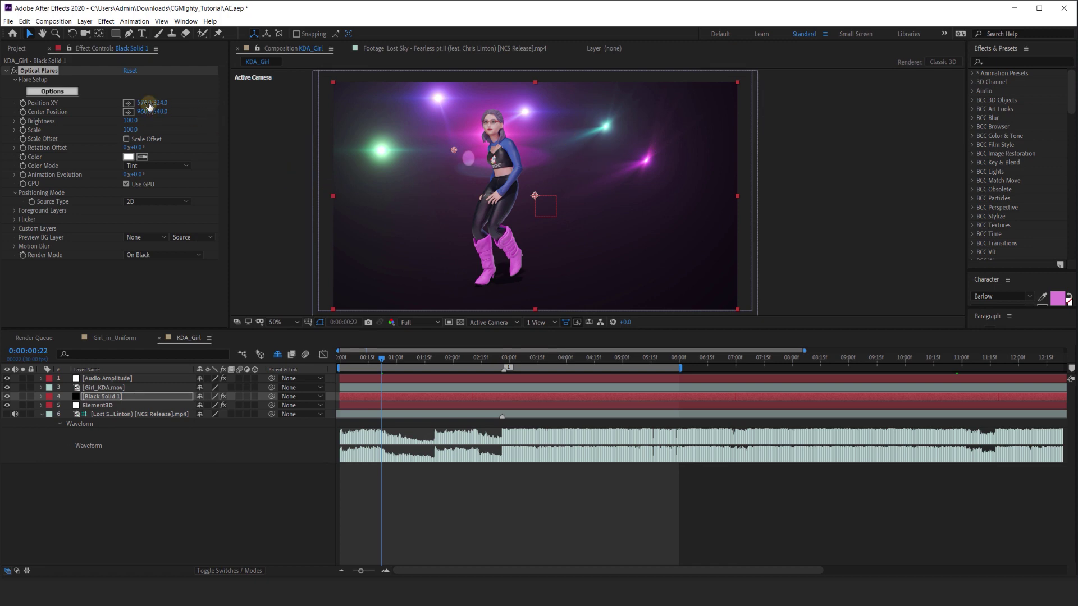
- Set the flare's Position XY to 925,913 and its Center Position to 1052,299
{"action": "mouse_move", "coordinate": [141, 106]}
{"action": "left_mouse_down"}
{"action": "mouse_move", "coordinate": [165, 106]}
{"action": "mouse_move", "coordinate": [156, 140]}
{"action": "left_mouse_up"}
{"action": "mouse_move", "coordinate": [145, 103]}
{"action": "left_mouse_down"}
{"action": "mouse_move", "coordinate": [393, 112]}
{"action": "mouse_move", "coordinate": [317, 115]}
{"action": "left_mouse_up"}
{"action": "left_click_drag", "start_coordinate": [161, 112], "coordinate": [195, 118]}
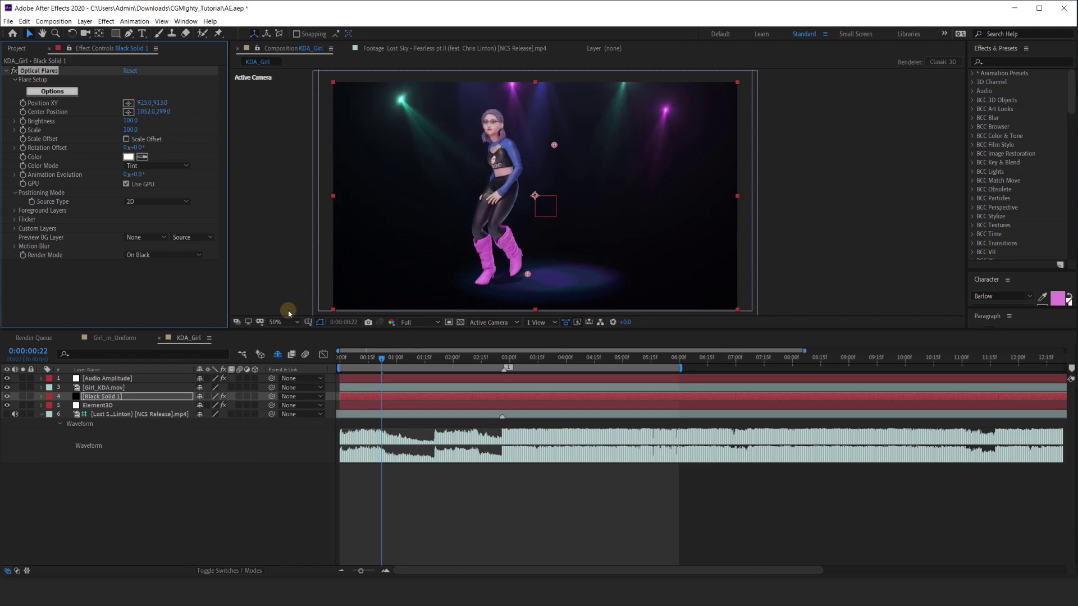
- Set the flare's Render Mode to On Transparent and the Black Solid 1 layer's blending mode to Add
{"action": "left_click", "coordinate": [147, 256]}
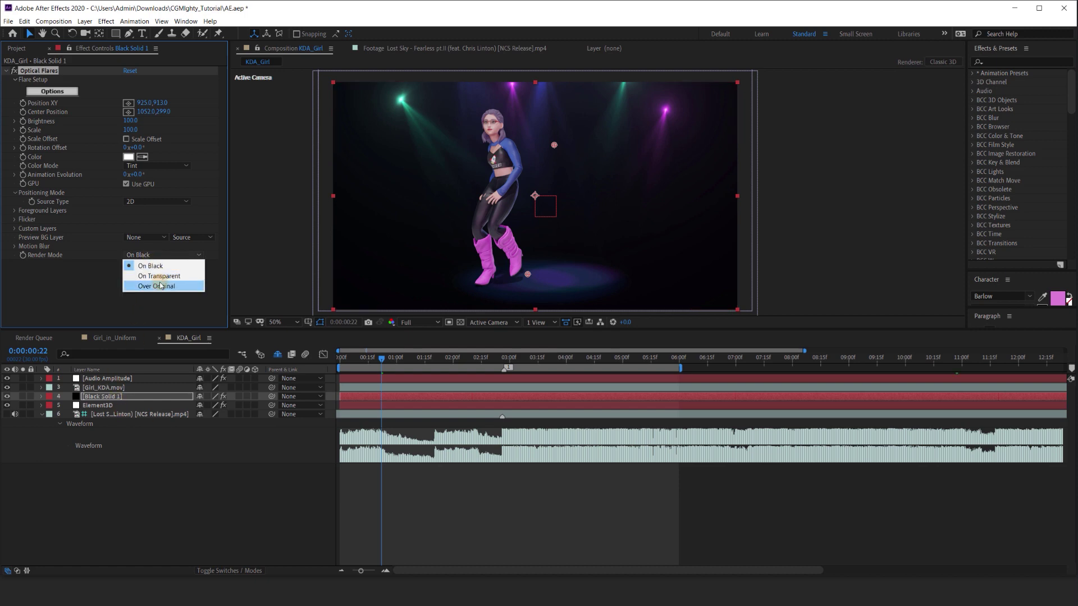
{"action": "left_click", "coordinate": [150, 277]}
{"action": "left_click", "coordinate": [204, 570]}
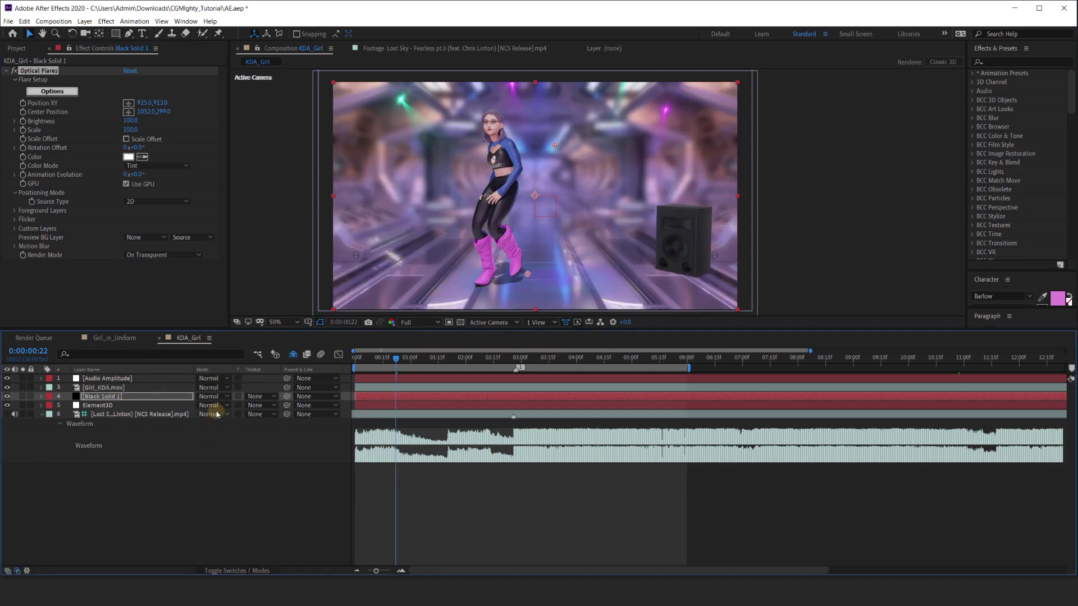
{"action": "left_click", "coordinate": [214, 399]}
{"action": "left_click", "coordinate": [244, 303]}
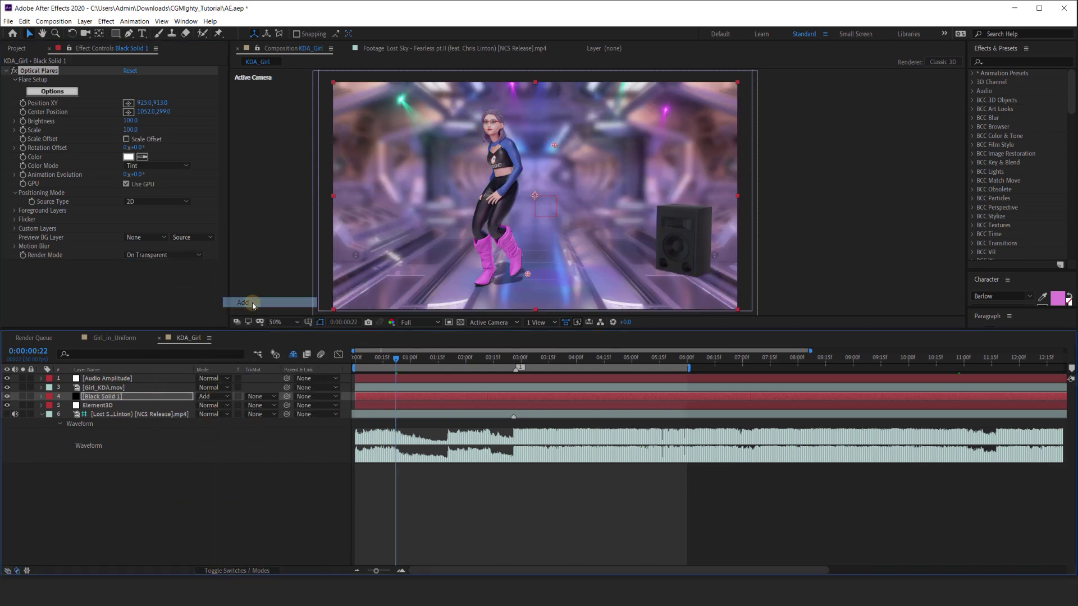
- Paste the copied audio expression onto the Optical Flares Scale and change its divisor to 2
{"action": "left_click", "coordinate": [23, 130], "text": "alt"}
{"action": "key", "text": "ctrl+v"}
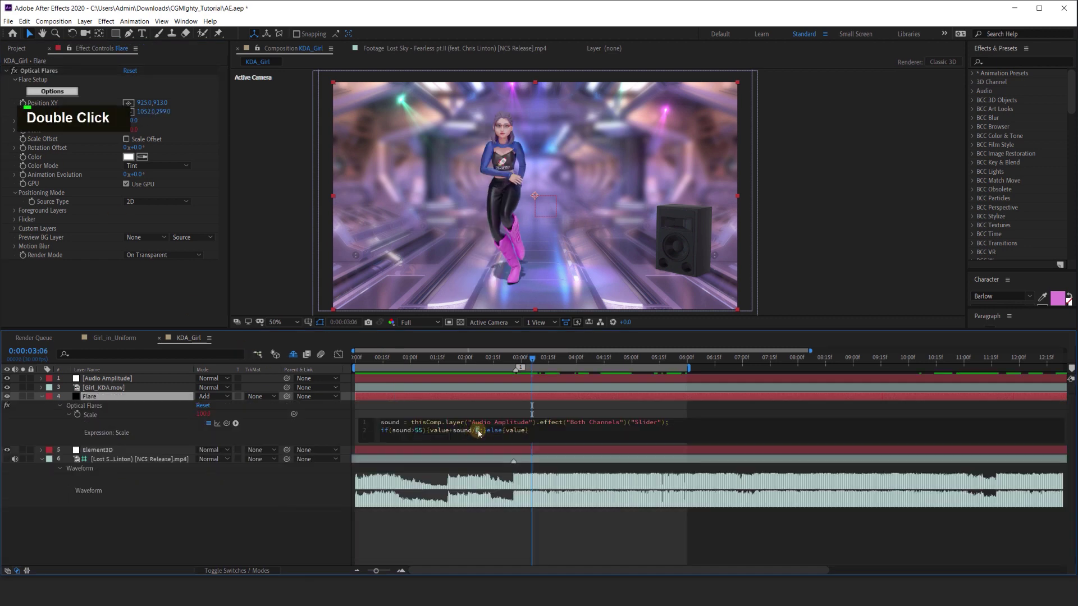
{"action": "type", "text": "2"}
{"action": "left_click", "coordinate": [495, 367]}
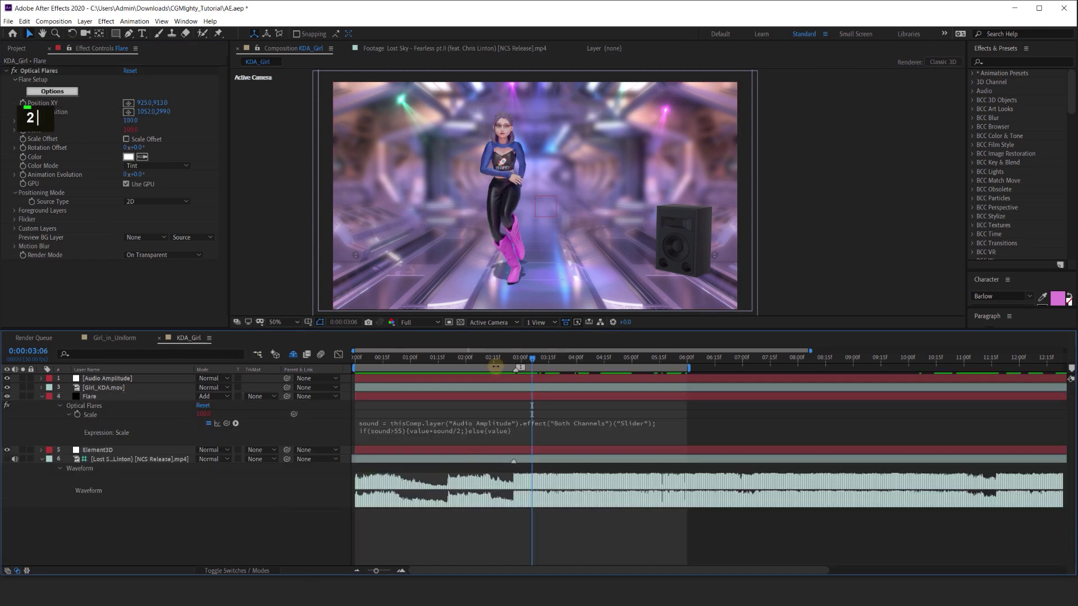
- Scrub through the beat to check the flare's pulse, and try shifting its Position XY horizontally to 838
{"action": "left_click", "coordinate": [535, 360]}
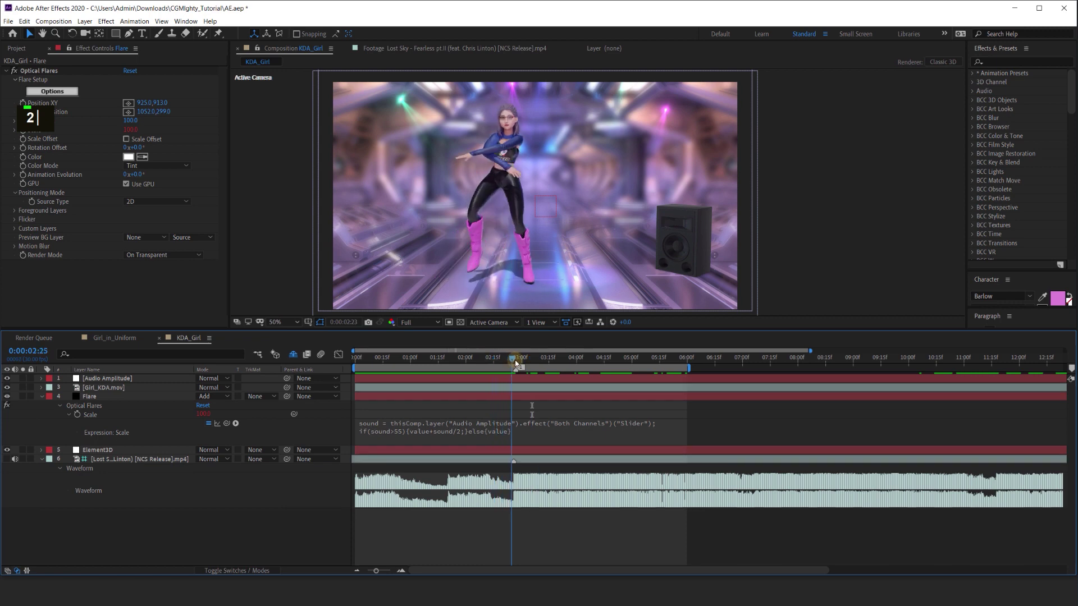
{"action": "left_click_drag", "start_coordinate": [535, 364], "coordinate": [595, 364]}
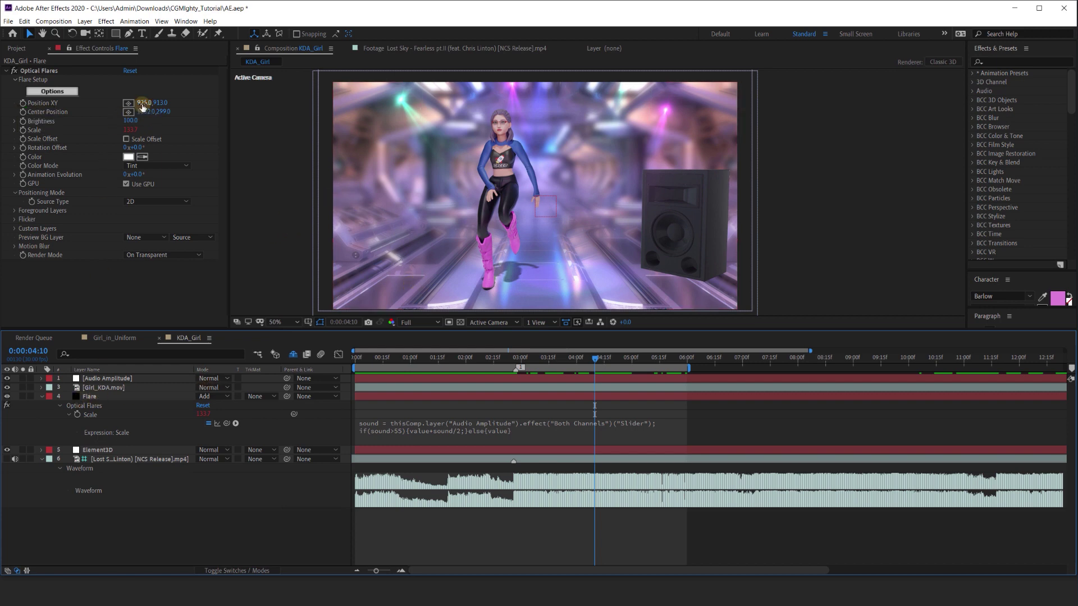
{"action": "left_click_drag", "start_coordinate": [143, 108], "coordinate": [112, 107]}
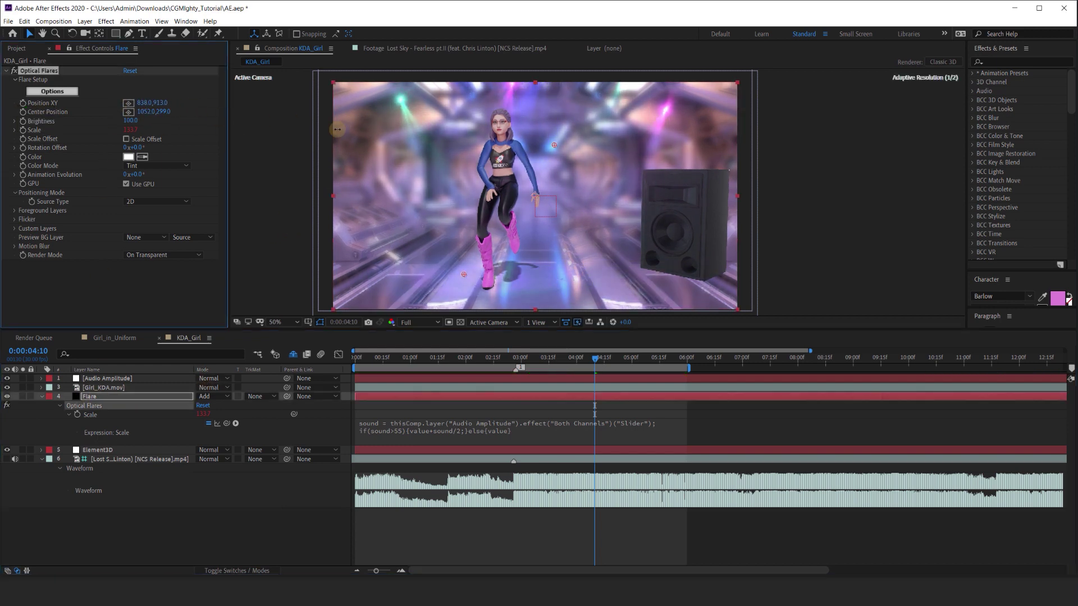
{"action": "key", "text": "ctrl+z"}
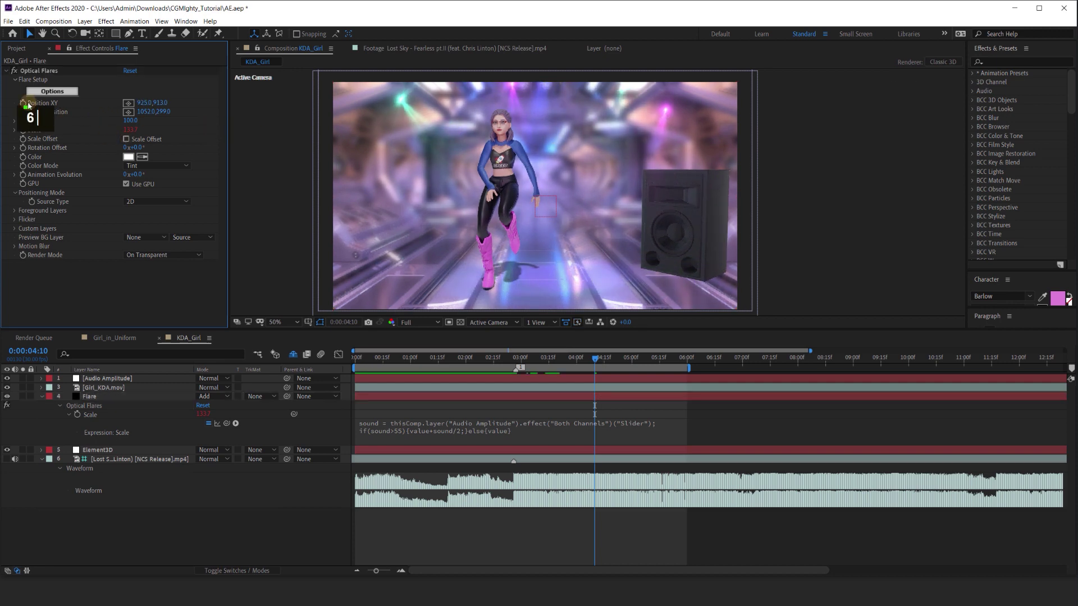
- Add an expression to the flare's Position XY, paste the copied audio amplitude code, and put the else clause on its own line
{"action": "left_click", "coordinate": [23, 104], "text": "alt"}
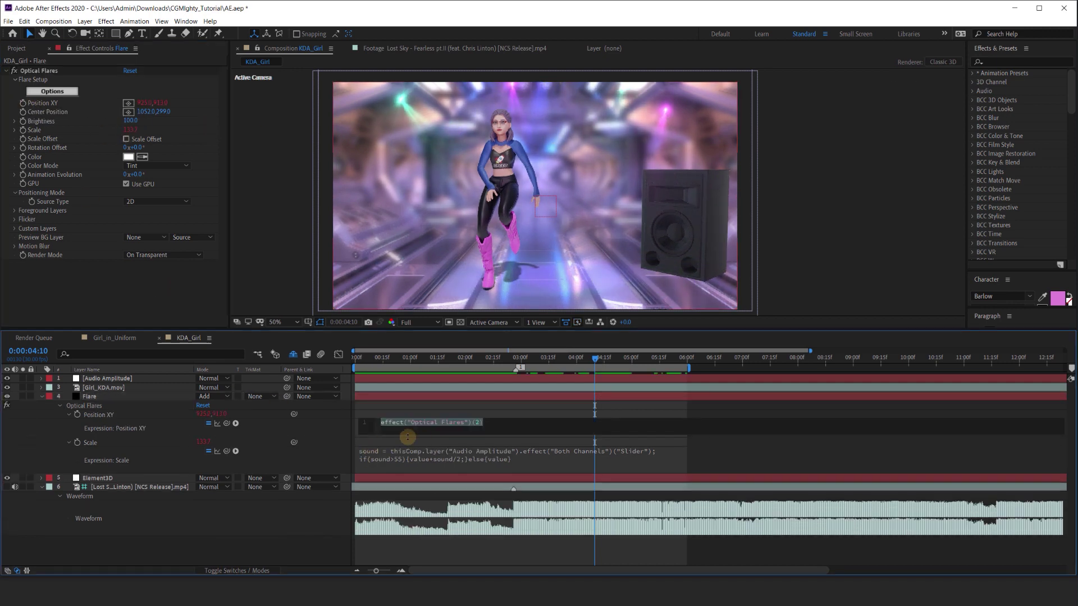
{"action": "type", "text": "sound = thisComp.layer(\"Audio Amplitude\").effect(\"Both Channels\")(\"Slider\");"}
{"action": "key", "text": "Return"}
{"action": "type", "text": "if(sound>55){value+sound/12;}else{value}"}
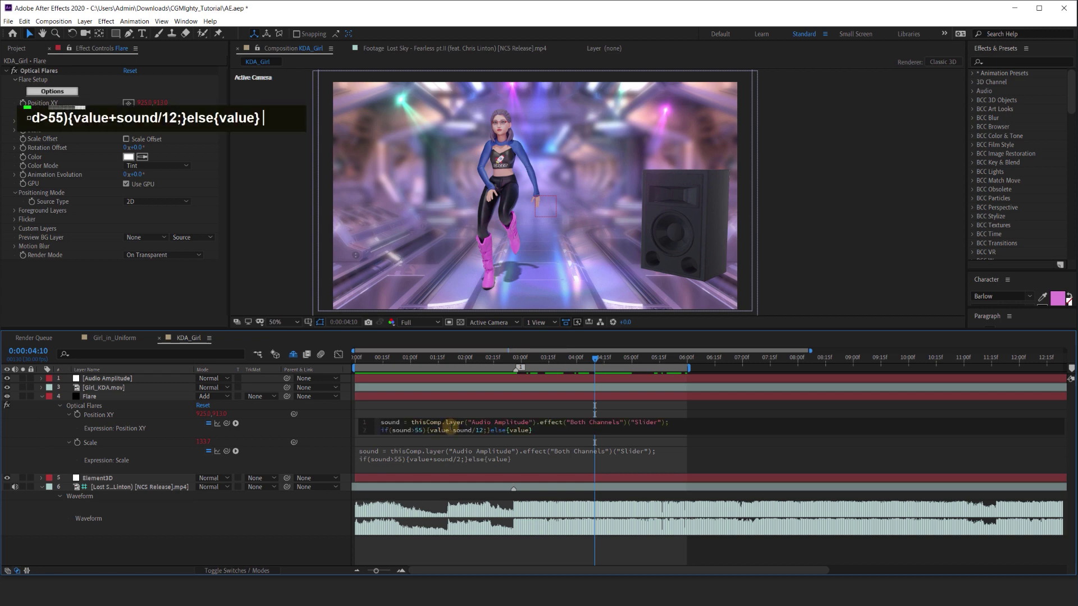
{"action": "left_click_drag", "start_coordinate": [402, 437], "coordinate": [402, 464]}
{"action": "left_click", "coordinate": [490, 430]}
{"action": "key", "text": "Return"}
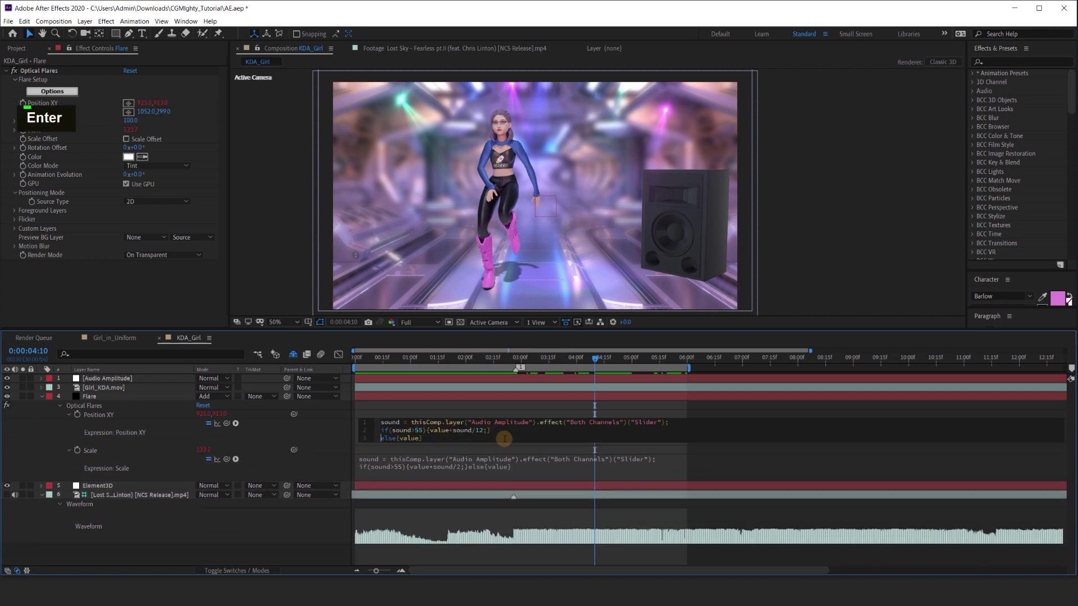
- Replace sound/12 in the Position XY expression with [random(-1,1)*300] and preview the flare's random movement
{"action": "left_click_drag", "start_coordinate": [430, 430], "coordinate": [489, 430]}
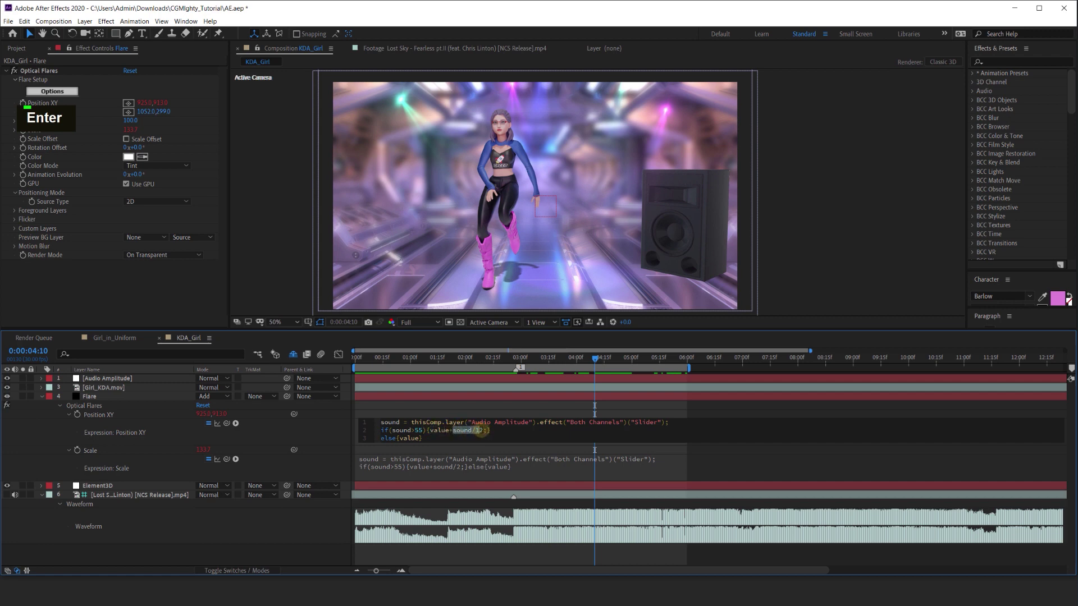
{"action": "type", "text": "[rend"}
{"action": "key", "text": "BackSpace"}
{"action": "key", "text": "BackSpace"}
{"action": "key", "text": "BackSpace"}
{"action": "type", "text": "andom"}
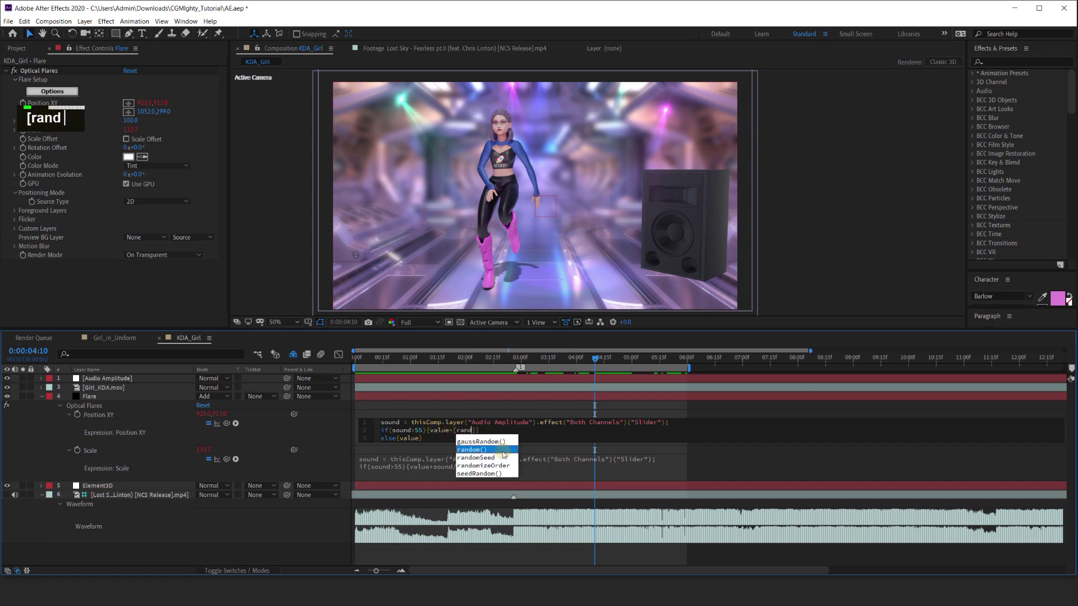
{"action": "key", "text": "Return"}
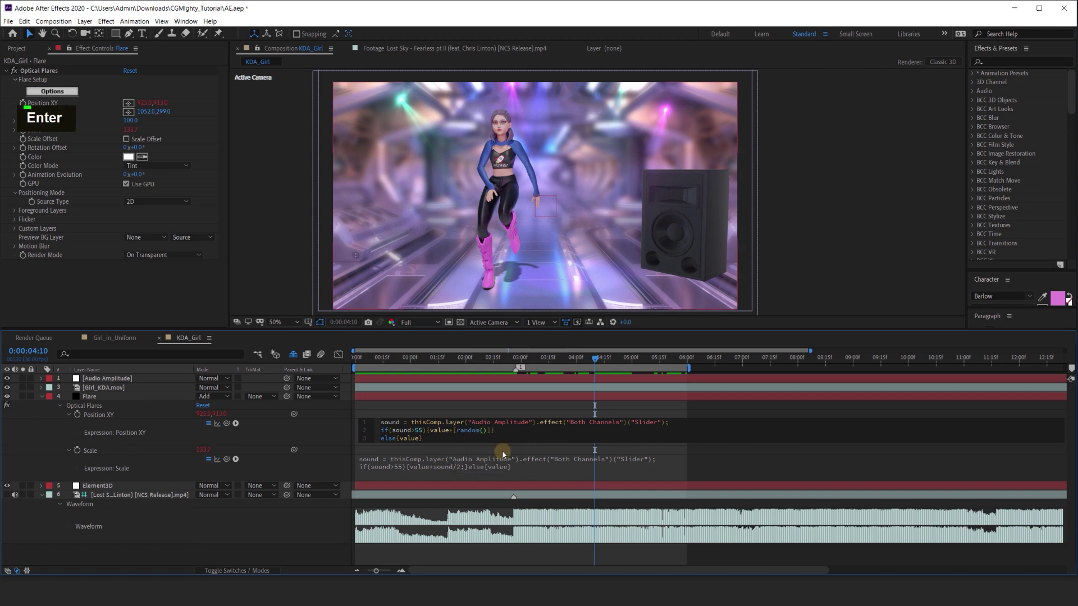
{"action": "type", "text": "-1,1*"}
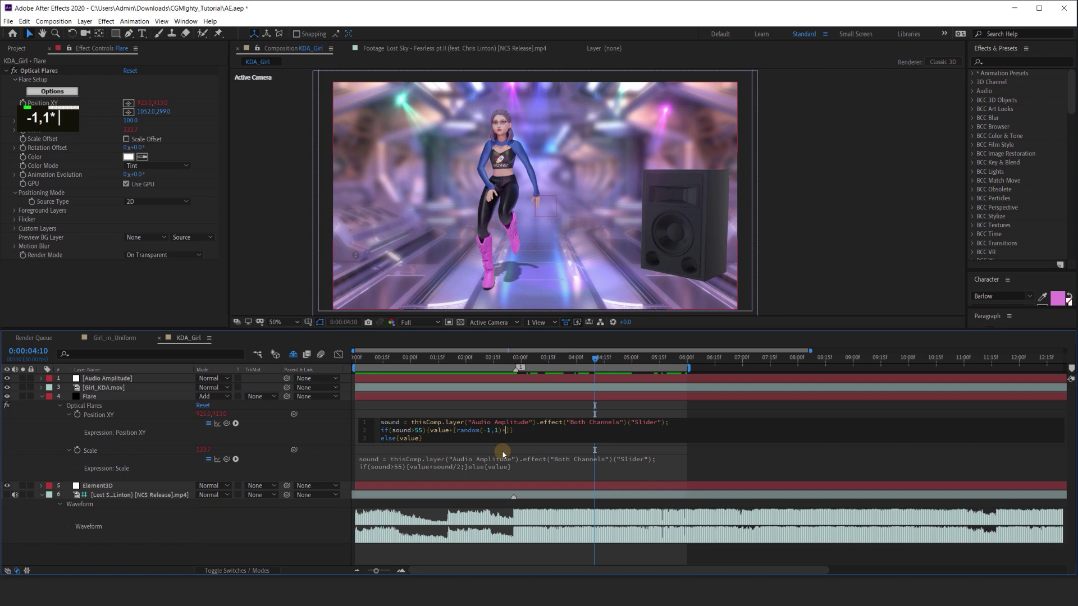
{"action": "type", "text": "500"}
{"action": "key", "text": "BackSpace"}
{"action": "key", "text": "BackSpace"}
{"action": "key", "text": "BackSpace"}
{"action": "type", "text": "4"}
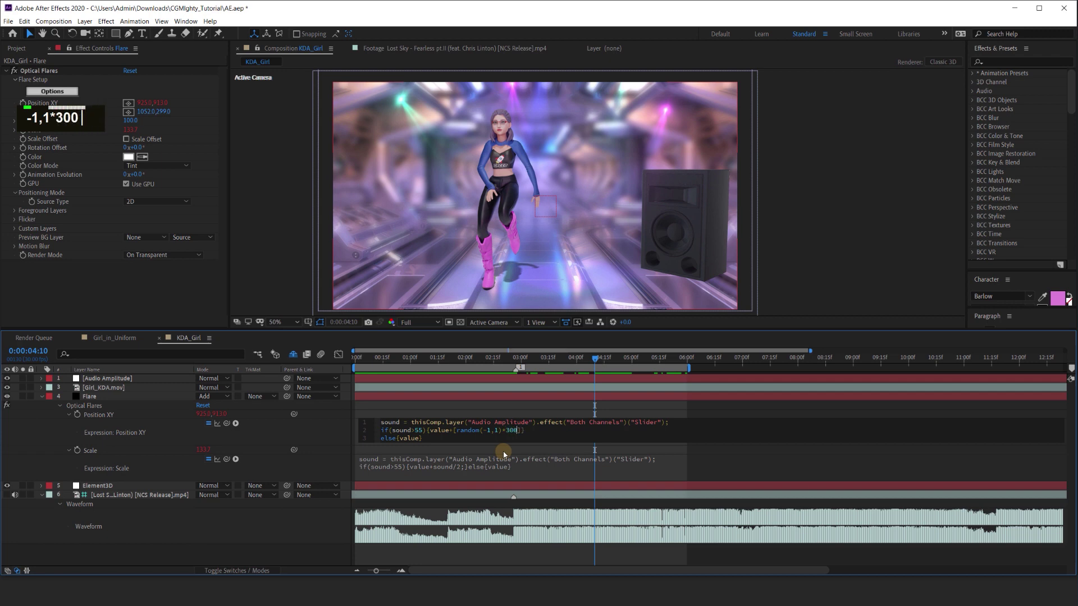
{"action": "left_click", "coordinate": [333, 426]}
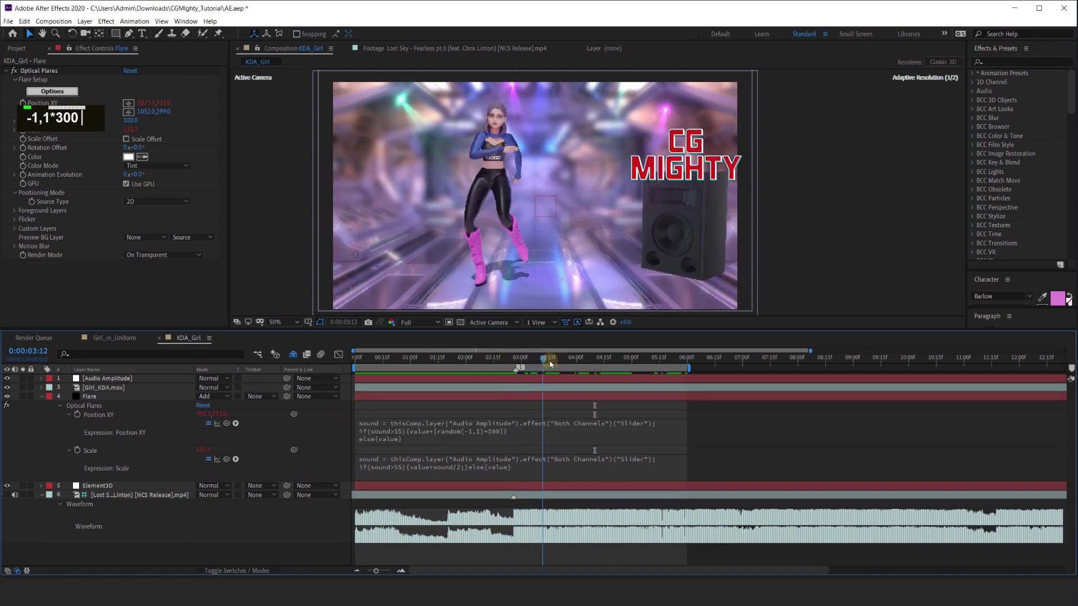
{"action": "key", "text": "space"}
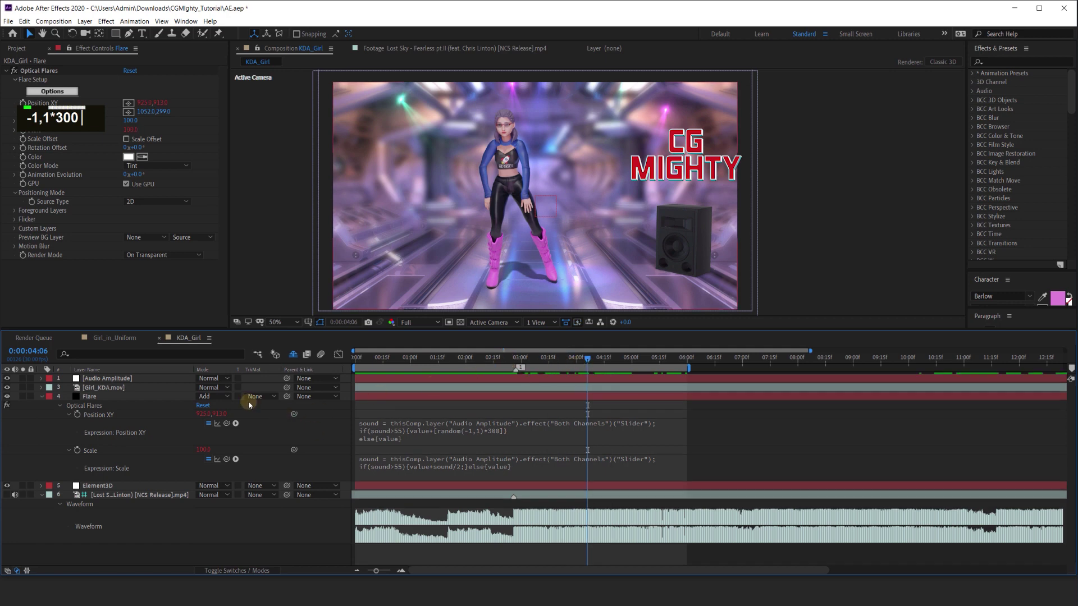
- Apply the Color Balance (HLS) effect to the Flare layer
{"action": "left_click", "coordinate": [189, 397]}
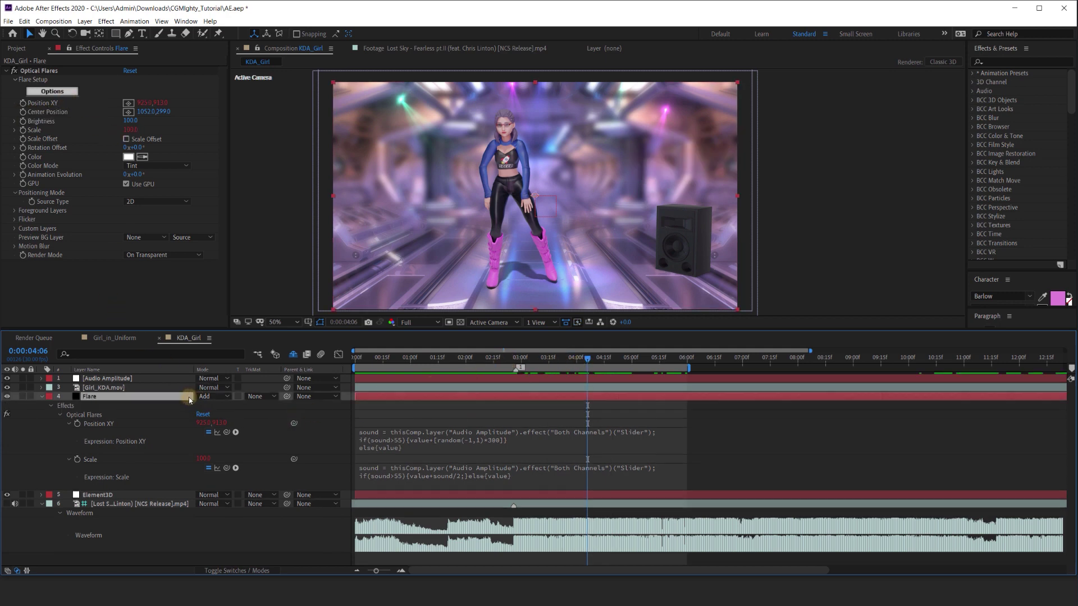
{"action": "key", "text": "ctrl+space"}
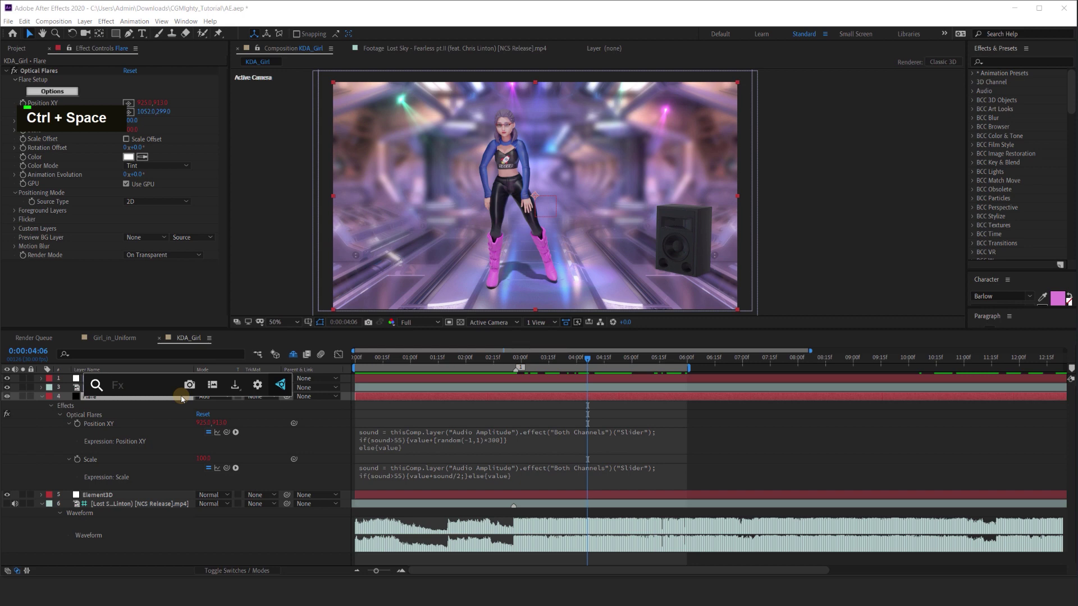
{"action": "type", "text": "hls"}
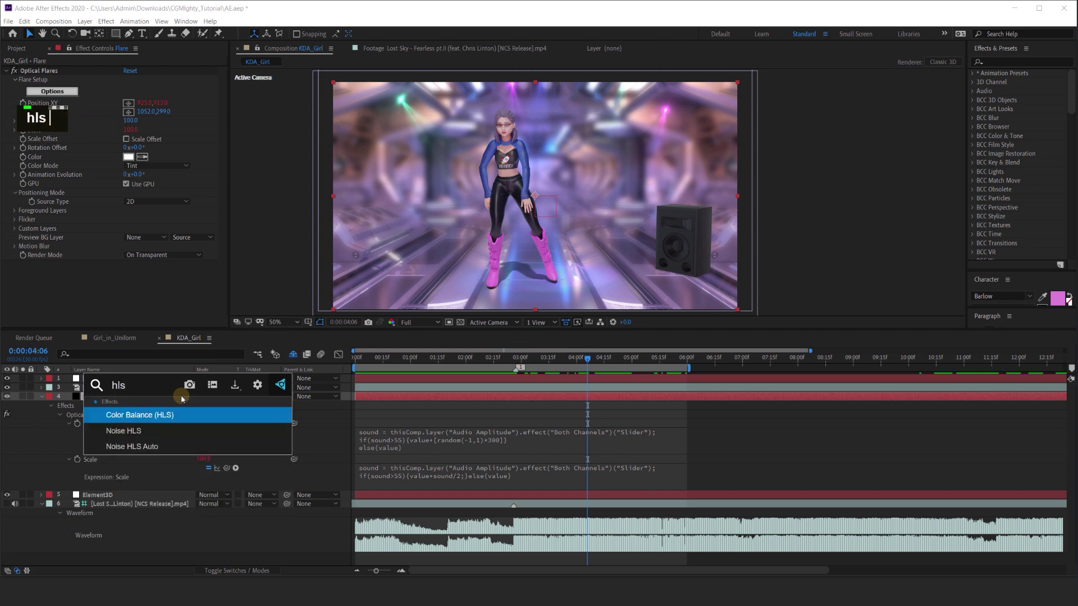
{"action": "key", "text": "Return"}
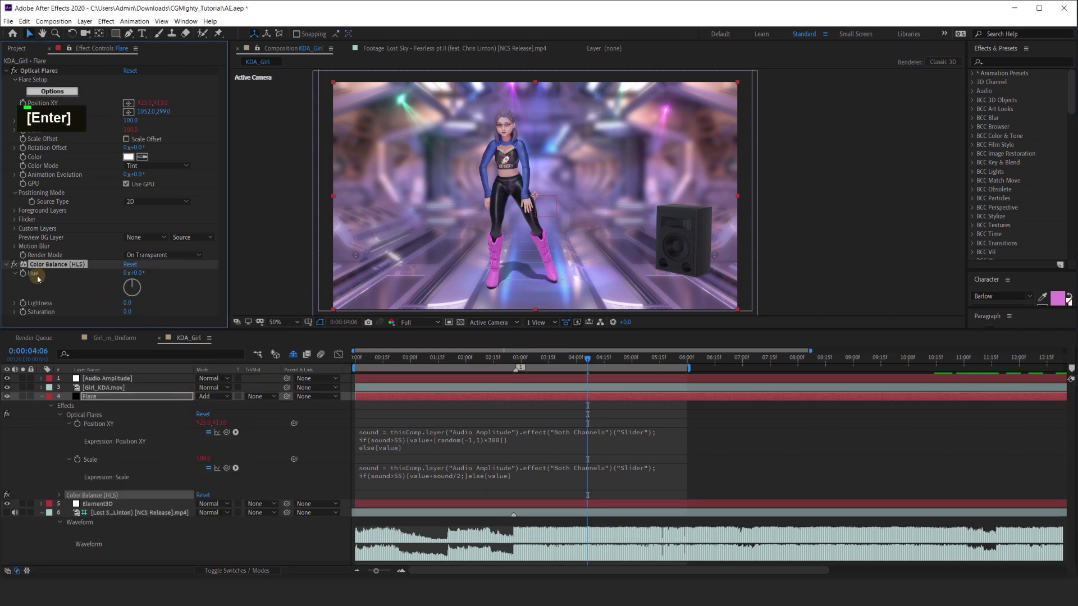
- Add an expression to the Color Balance (HLS) Hue and paste the copied audio amplitude code into it
{"action": "left_click", "coordinate": [24, 276], "text": "alt"}
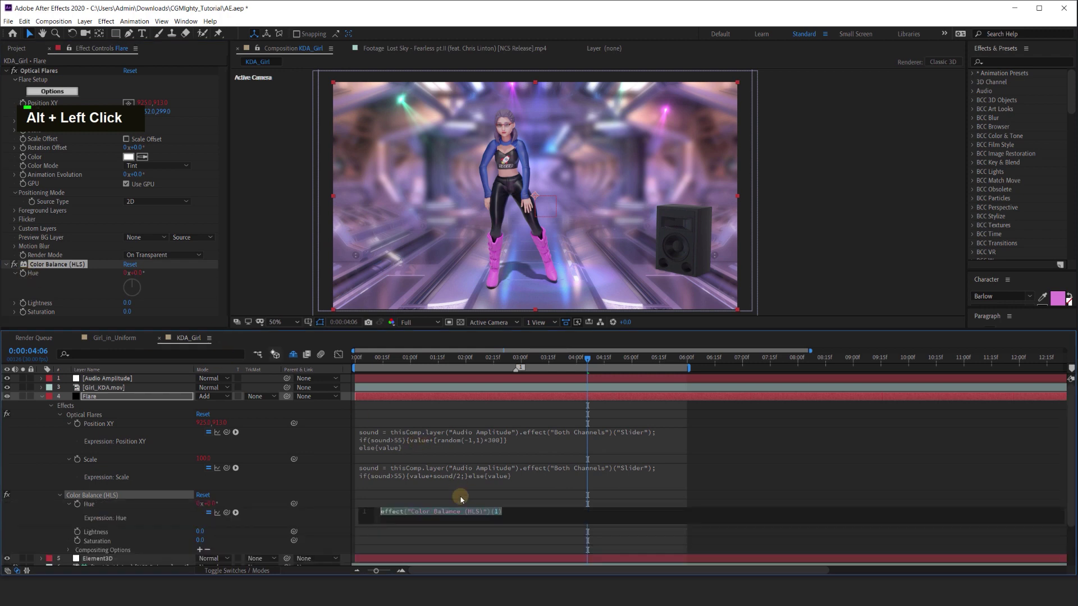
{"action": "type", "text": "sound = thisComp.layer(\"Audio Amplitude\").effect(\"Both Channels\")(\"Slider\");"}
{"action": "key", "text": "Return"}
{"action": "type", "text": "if(sound>55){value+sound/12;}else{value}"}
- Change the Hue expression to return random()*360 when sound exceeds 55 and 0 otherwise, and scrub through the beat to check the colors
{"action": "double_click", "coordinate": [450, 520]}
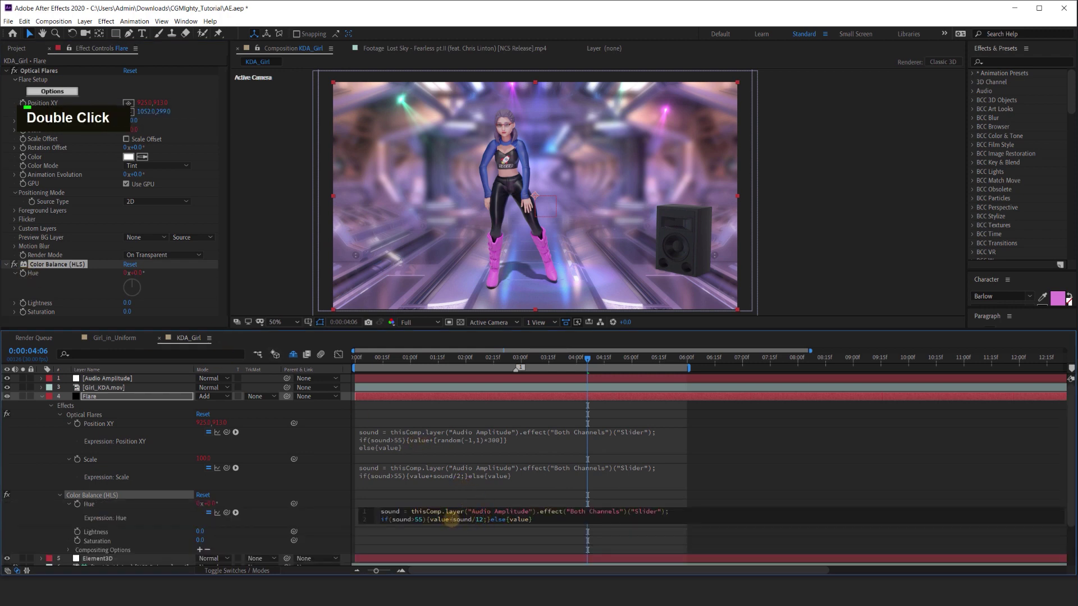
{"action": "mouse_move", "coordinate": [453, 521]}
{"action": "left_mouse_down"}
{"action": "mouse_move", "coordinate": [476, 521]}
{"action": "mouse_move", "coordinate": [438, 521]}
{"action": "left_mouse_up"}
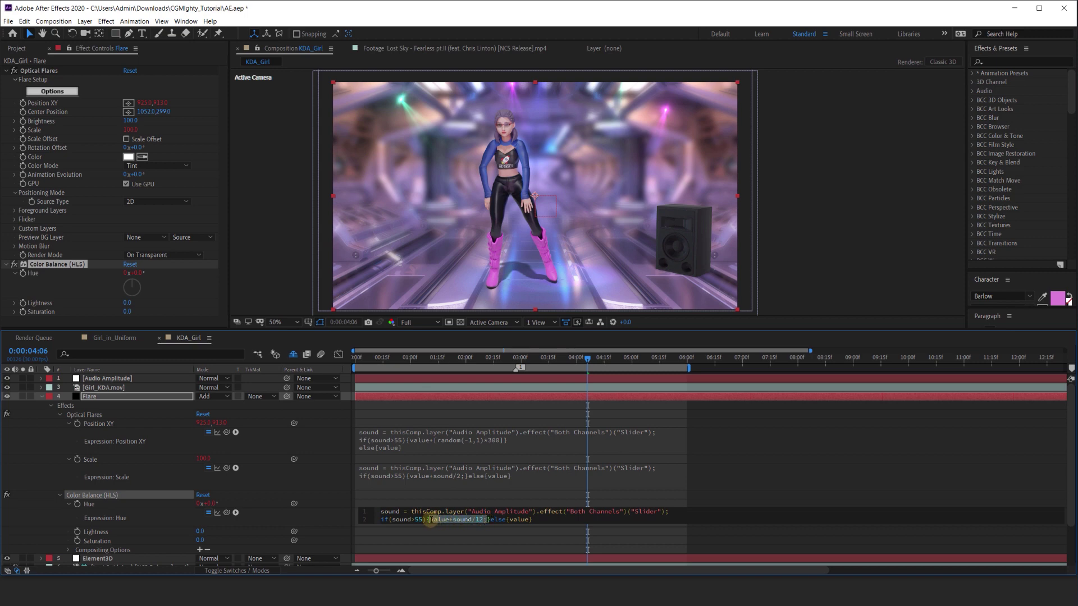
{"action": "type", "text": "va"}
{"action": "key", "text": "BackSpace"}
{"action": "key", "text": "BackSpace"}
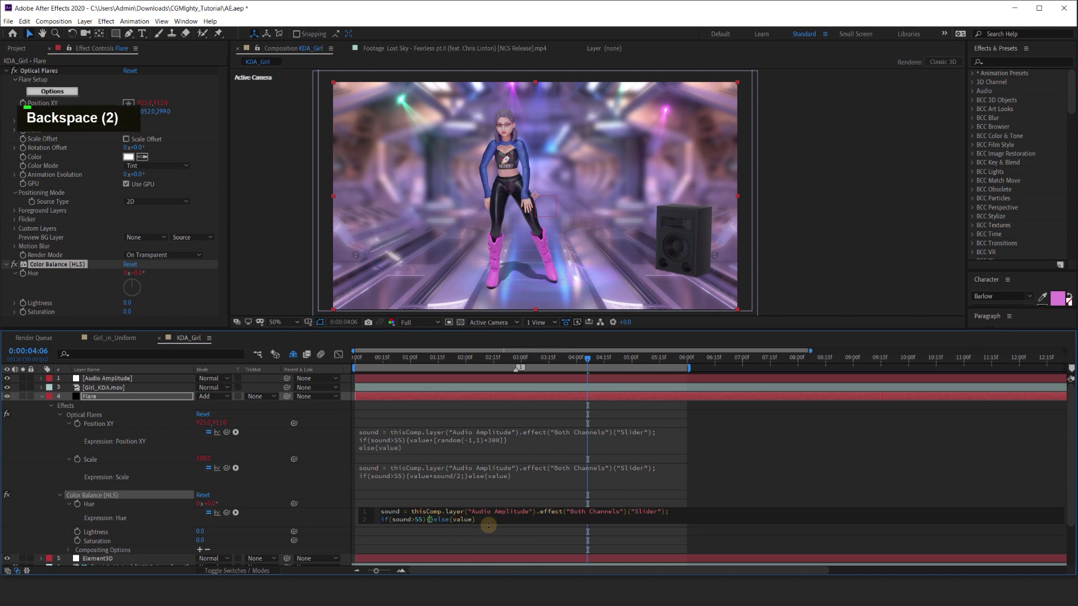
{"action": "type", "text": "random()"}
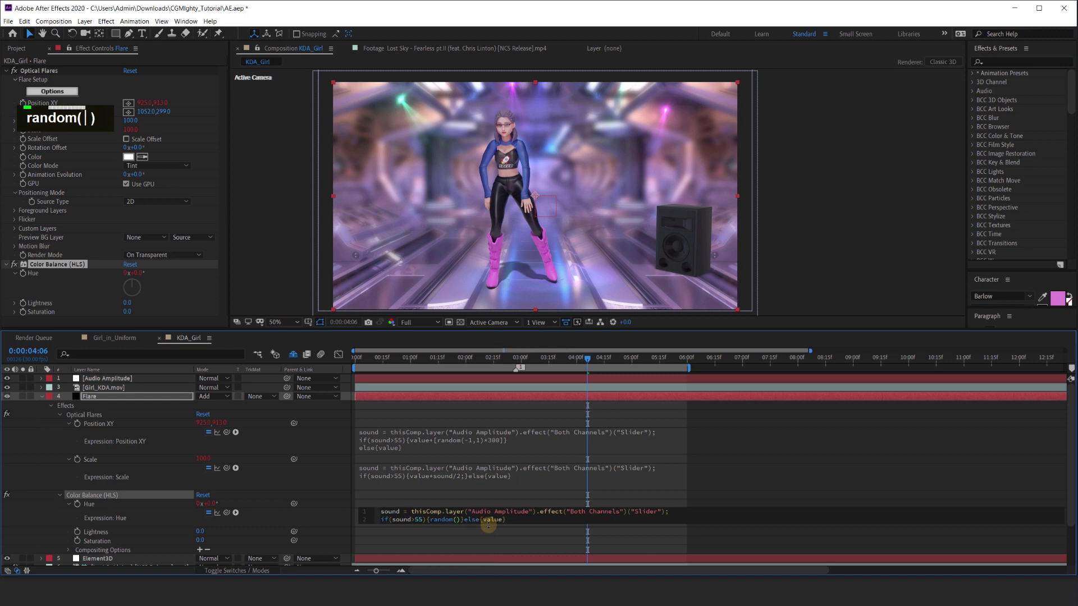
{"action": "type", "text": "*360"}
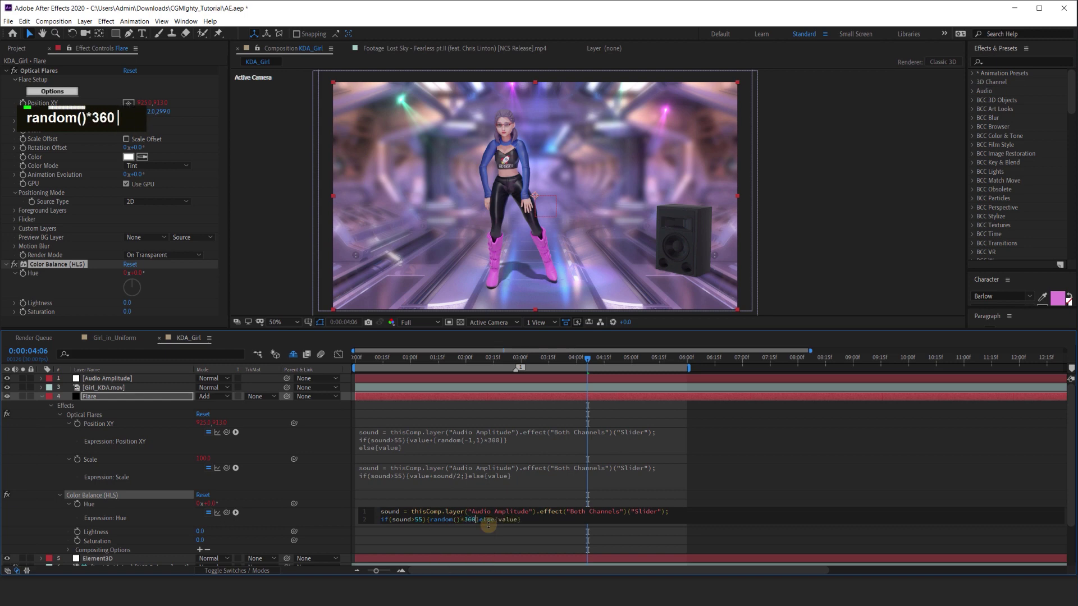
{"action": "double_click", "coordinate": [508, 519]}
{"action": "type", "text": "0"}
{"action": "left_click", "coordinate": [480, 498]}
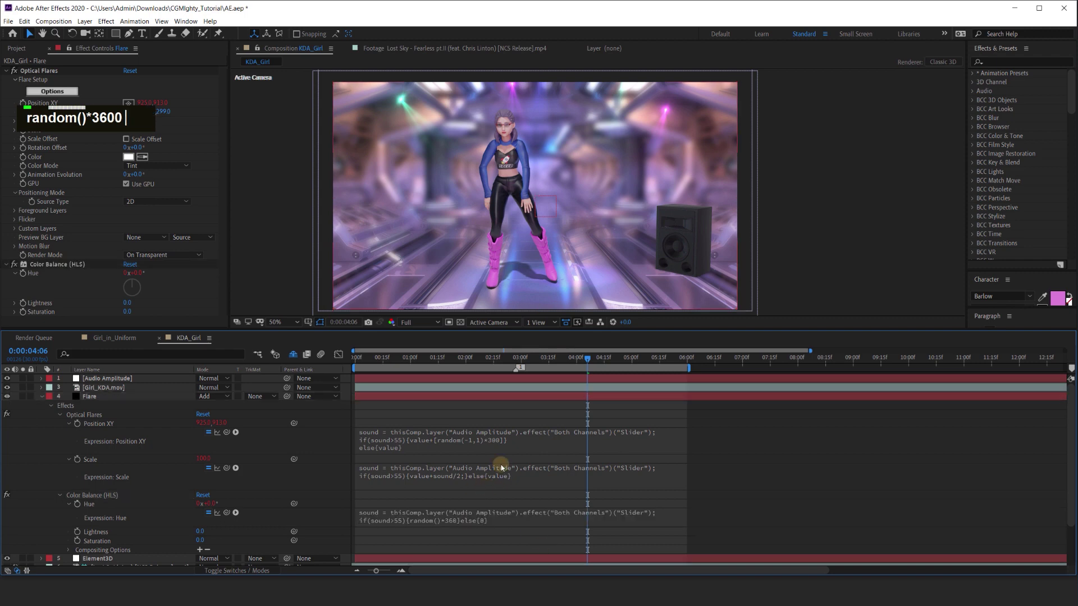
{"action": "left_click", "coordinate": [521, 358]}
{"action": "left_click_drag", "start_coordinate": [521, 359], "coordinate": [652, 360]}
- Create a new composition from the KDA_Girl composition in the project
{"action": "left_click", "coordinate": [17, 48]}
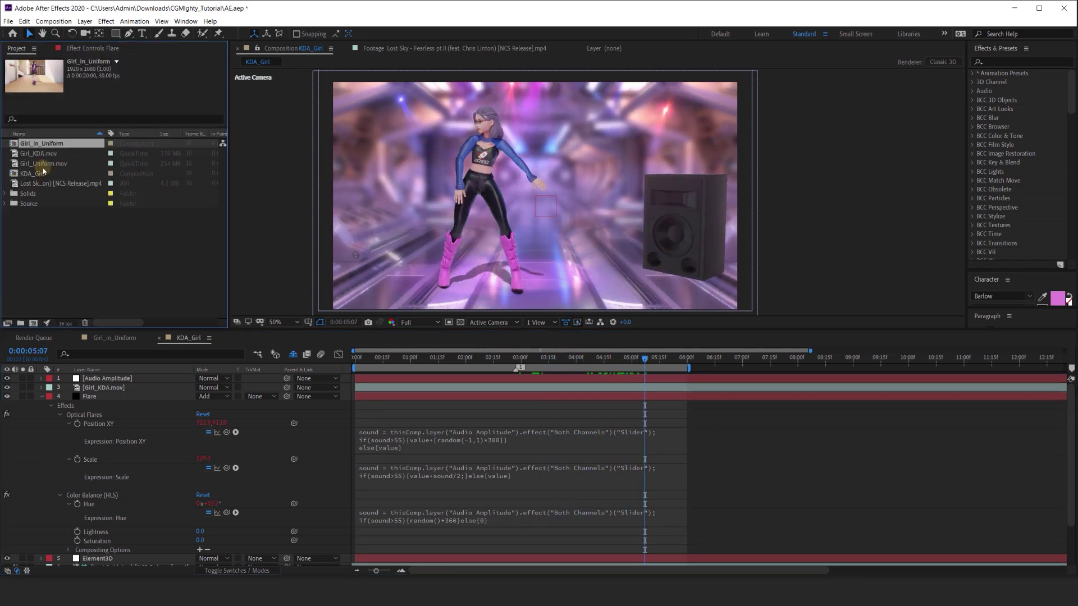
{"action": "left_click", "coordinate": [34, 174]}
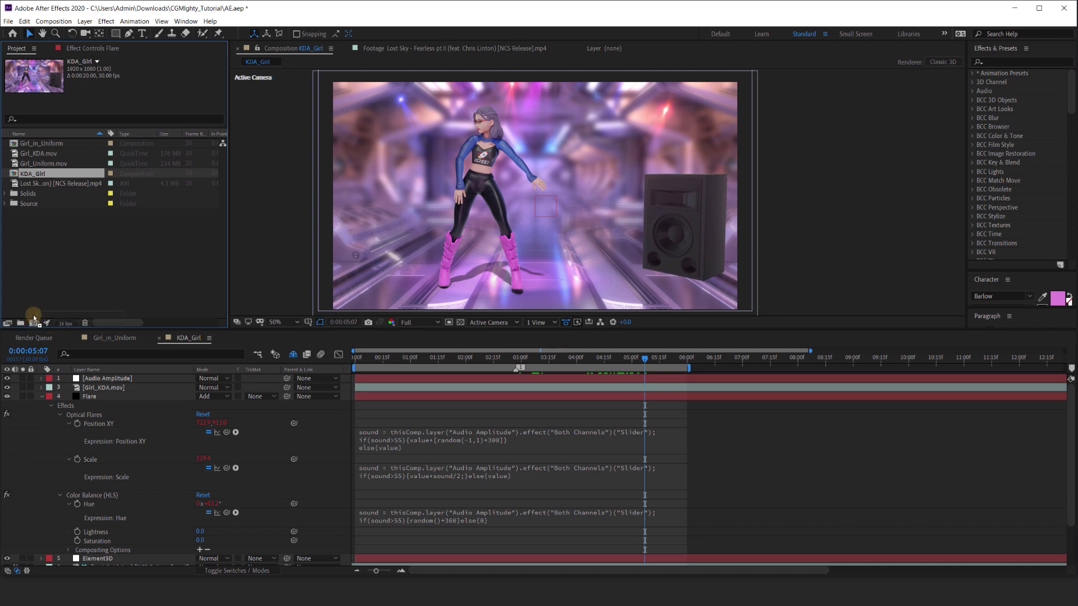
{"action": "left_click_drag", "start_coordinate": [34, 321], "coordinate": [34, 321]}
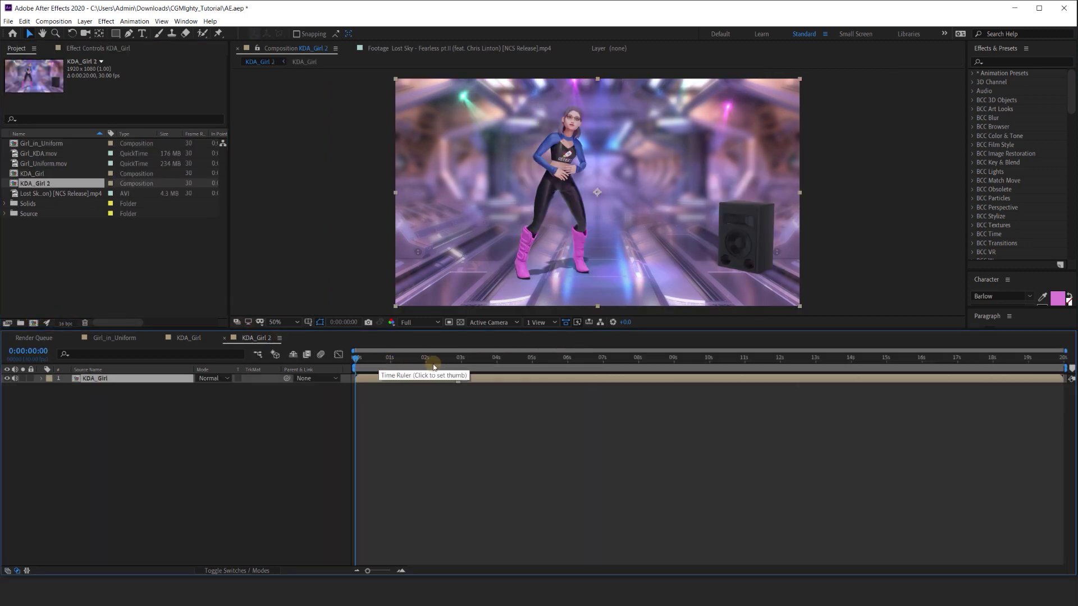
- At 0:00:02:27, add an expression to the nested KDA_Girl layer's Scale and paste the audio amplitude code with sound/12
{"action": "left_click", "coordinate": [459, 359], "text": "shift"}
{"action": "key", "text": "s"}
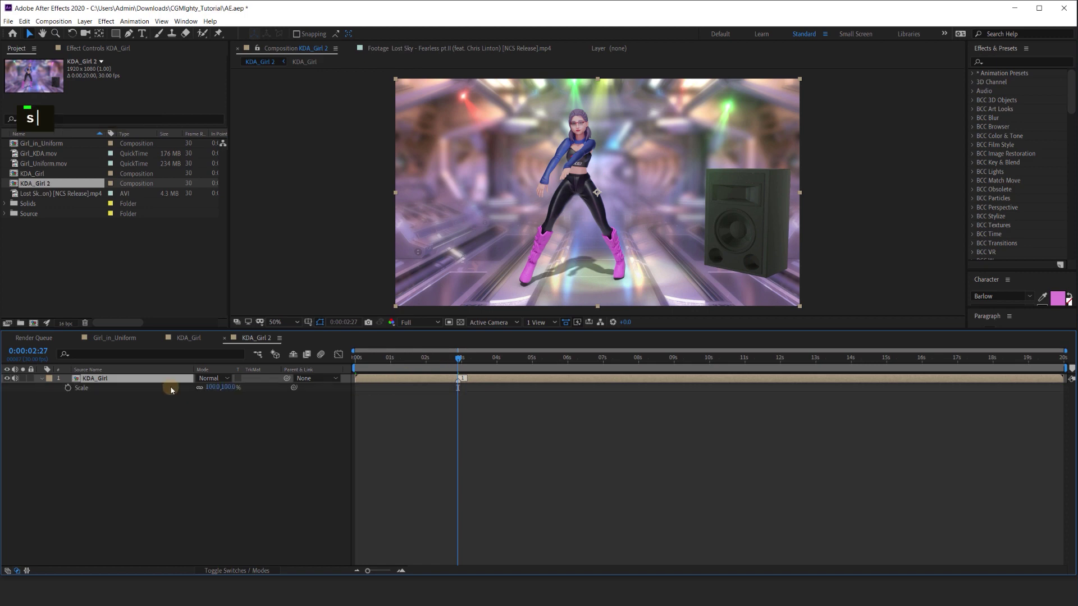
{"action": "left_click", "coordinate": [68, 388], "text": "alt"}
{"action": "type", "text": "sound = thisComp.layer(\"Audio Amplitude\").effect(\"Both Channels\")(\"Slider\");"}
{"action": "key", "text": "Return"}
{"action": "type", "text": "if(sound>55){value+sound/12;}else{value}"}
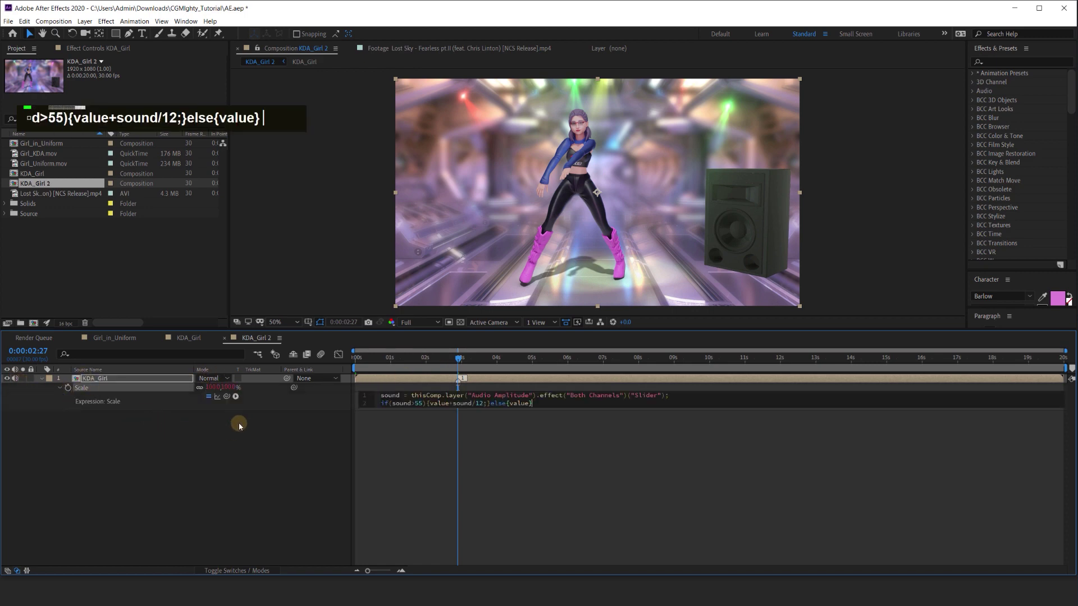
{"action": "left_click", "coordinate": [409, 434]}
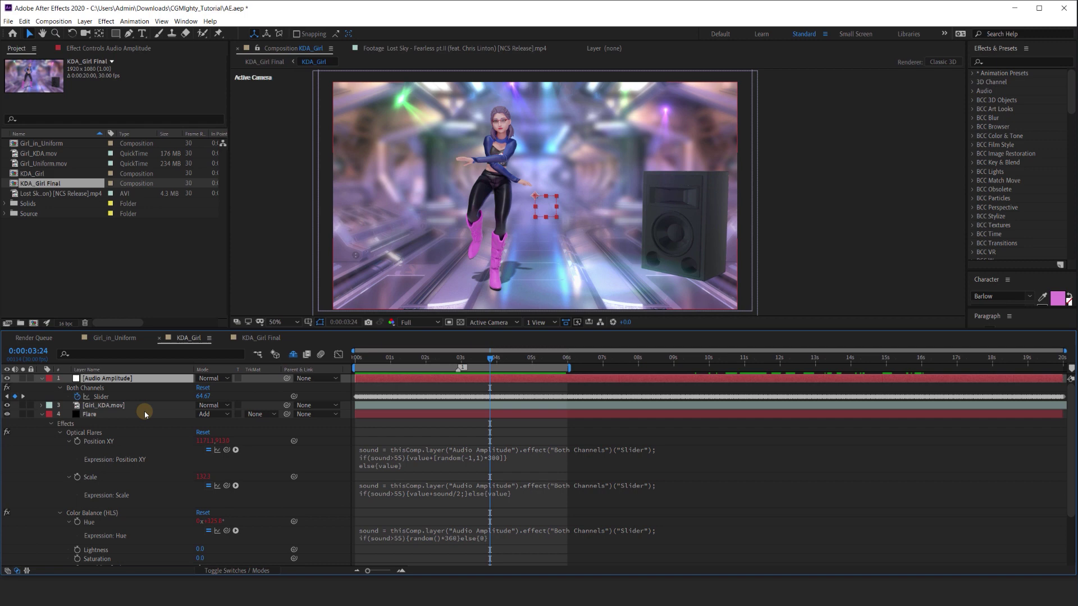
- Copy the Audio Amplitude layer from KDA_Girl into KDA_Girl Final at 0:00:00:00 and reveal its keyframes
{"action": "left_click", "coordinate": [145, 415]}
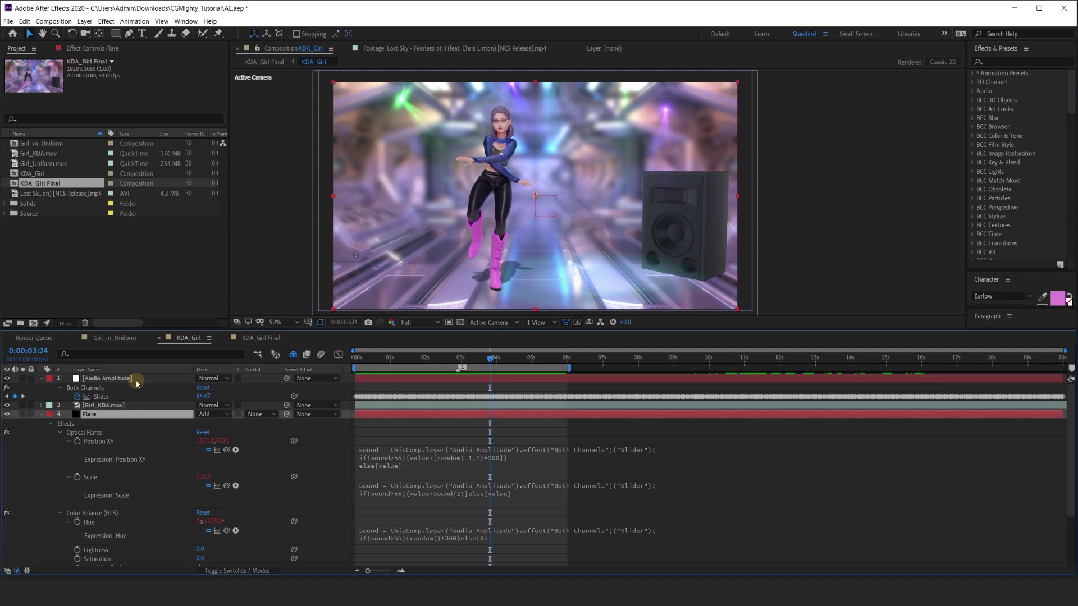
{"action": "left_click", "coordinate": [137, 379]}
{"action": "left_click", "coordinate": [260, 338]}
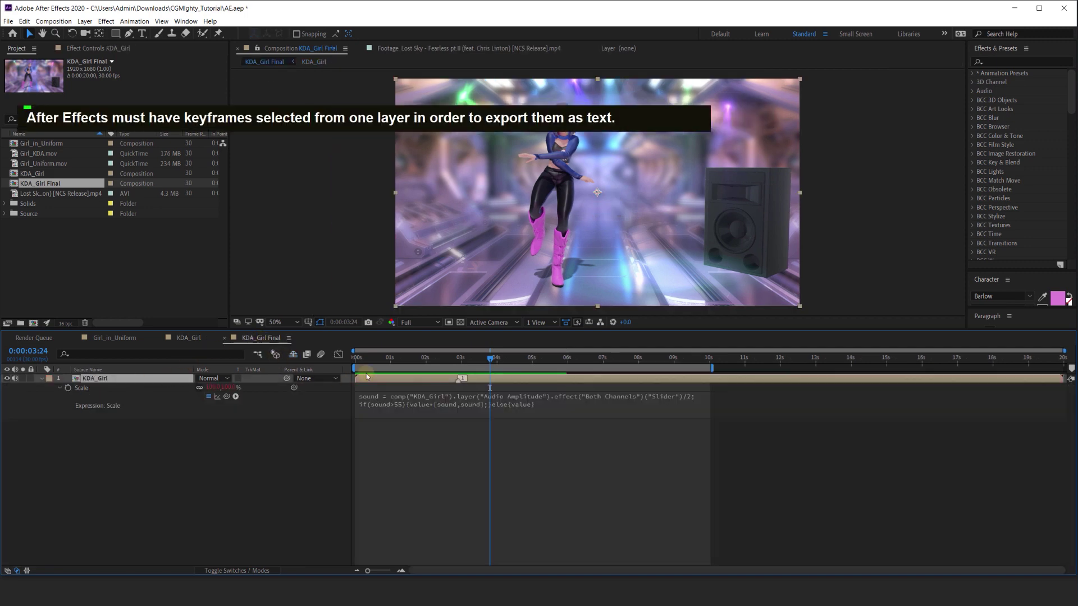
{"action": "left_click", "coordinate": [357, 358]}
{"action": "key", "text": "ctrl+v"}
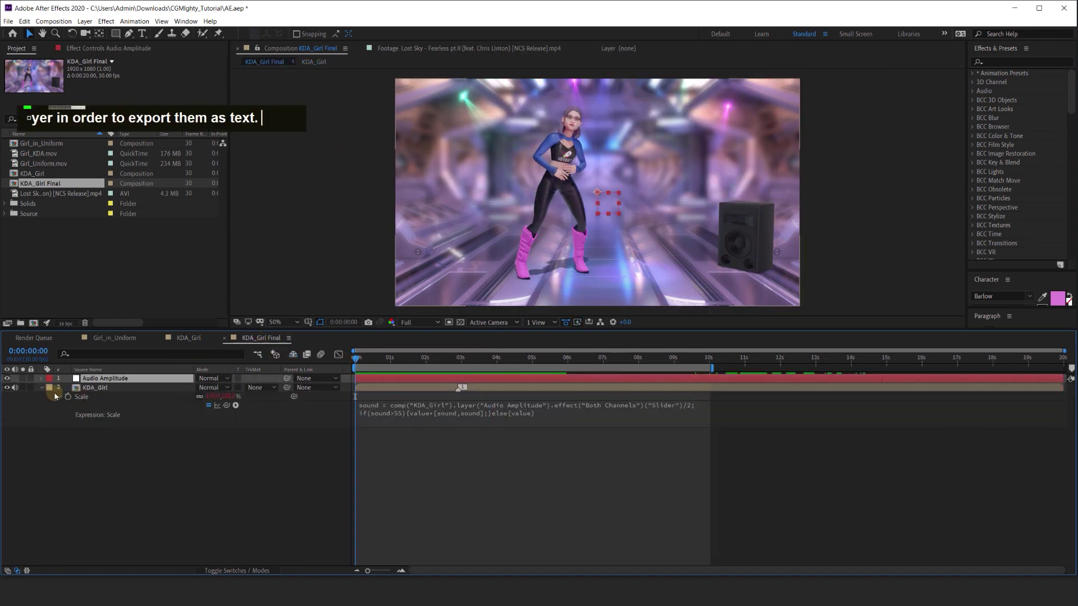
{"action": "key", "text": "u"}
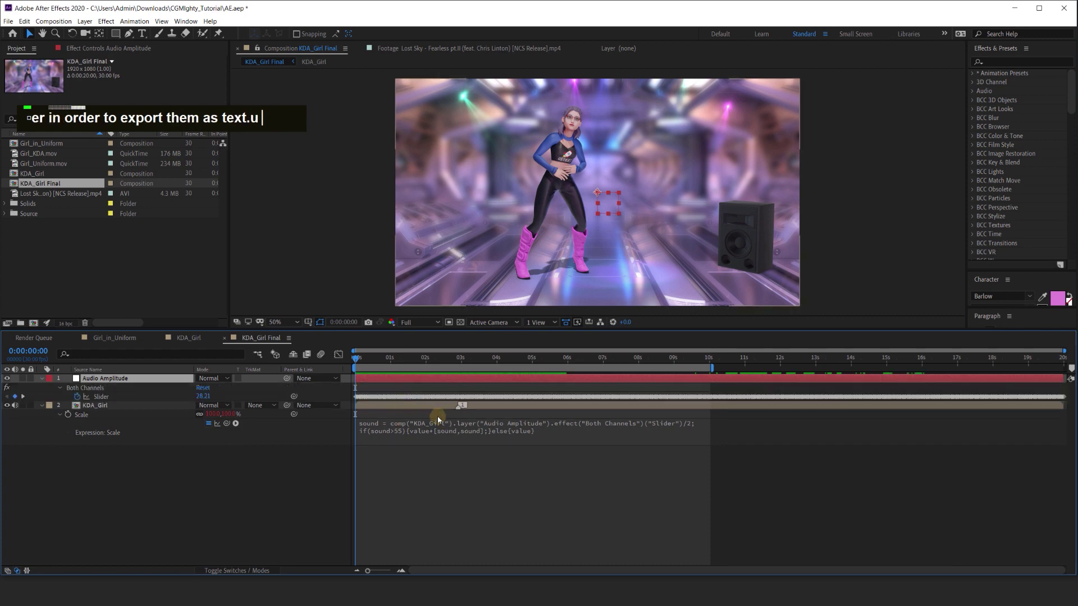
- Rewrite KDA_Girl's Scale expression to read this composition's Audio Amplitude slider, adding [sound,sound] to value when sound exceeds 50, and preview it
{"action": "double_click", "coordinate": [438, 420]}
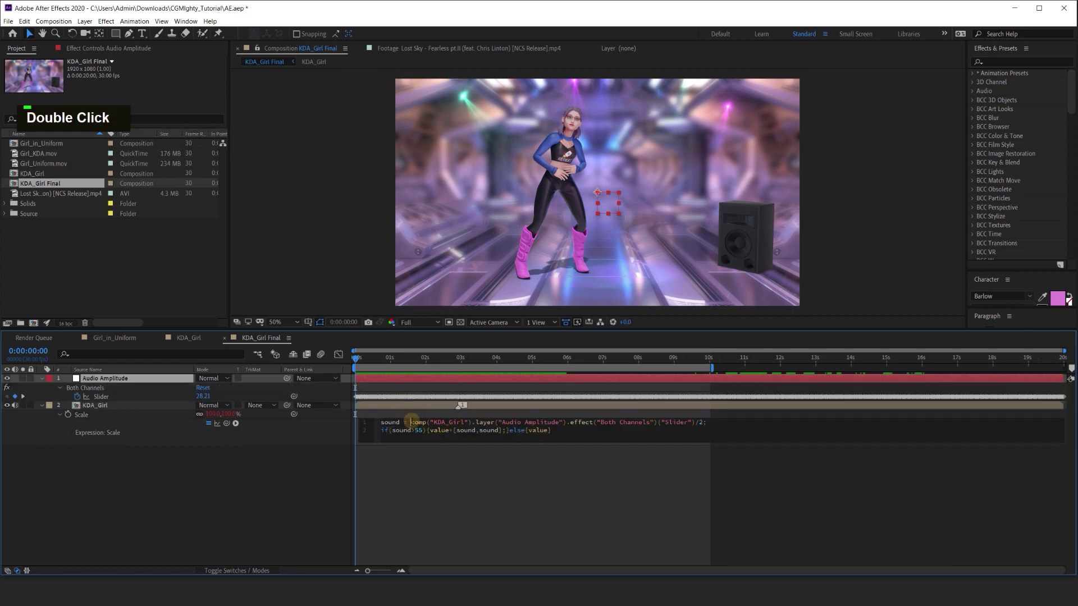
{"action": "left_click_drag", "start_coordinate": [412, 422], "coordinate": [692, 422]}
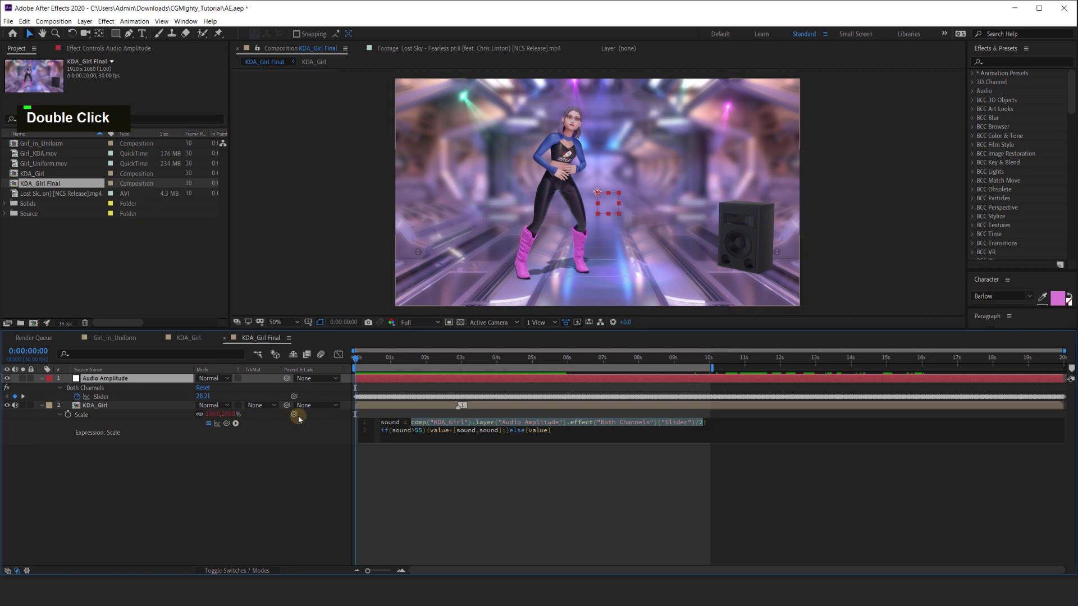
{"action": "left_click_drag", "start_coordinate": [294, 414], "coordinate": [101, 397]}
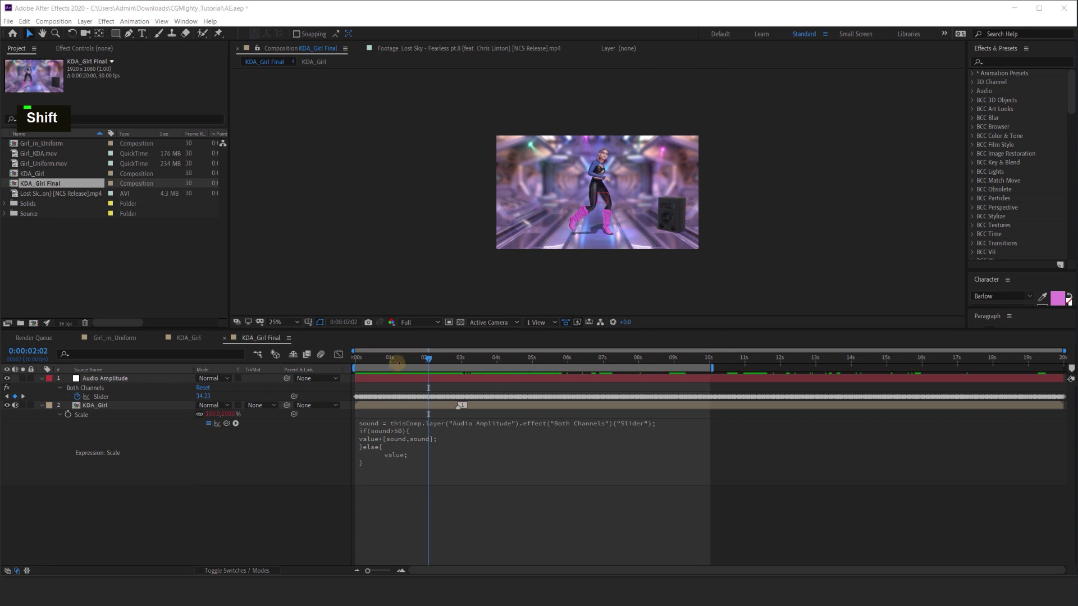
{"action": "left_click_drag", "start_coordinate": [396, 362], "coordinate": [402, 359]}
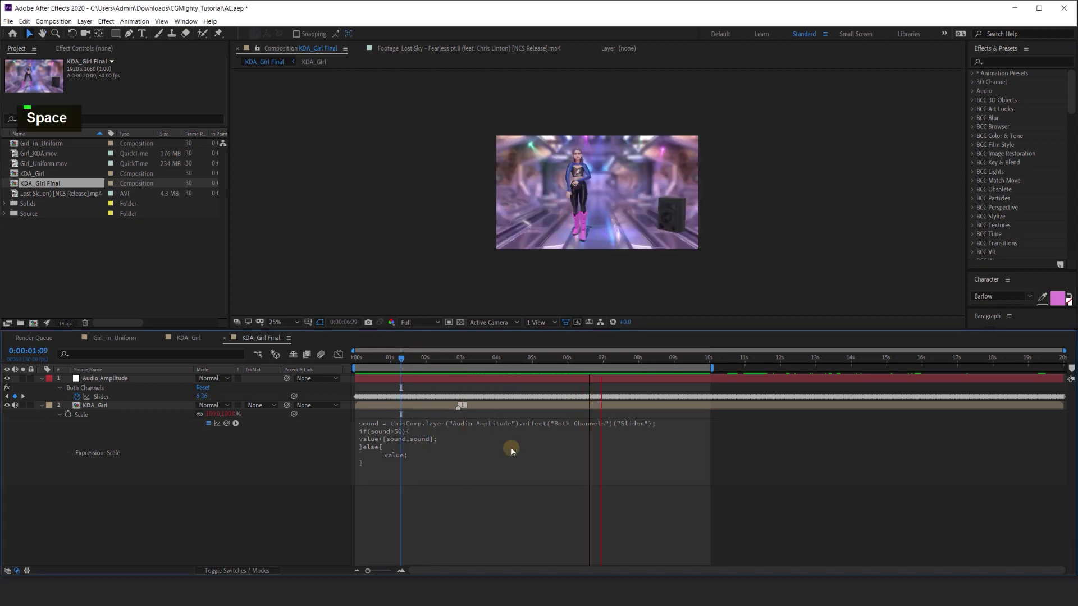
{"action": "key", "text": "space"}
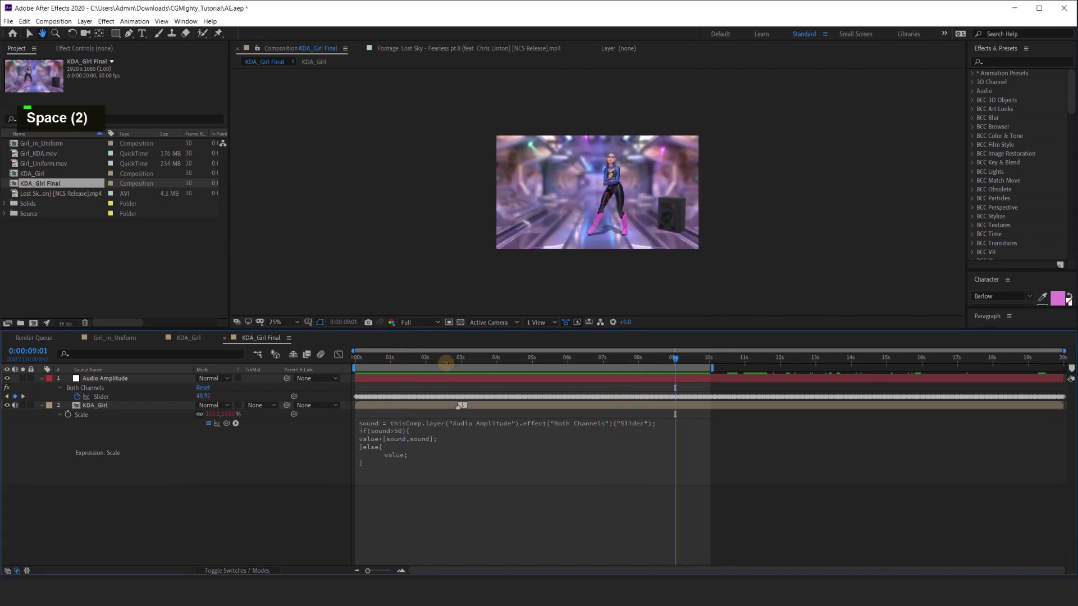
- Divide [sound,sound] by 6 in KDA_Girl's Scale expression and play back the composition
{"action": "double_click", "coordinate": [437, 440]}
{"action": "left_click", "coordinate": [452, 438]}
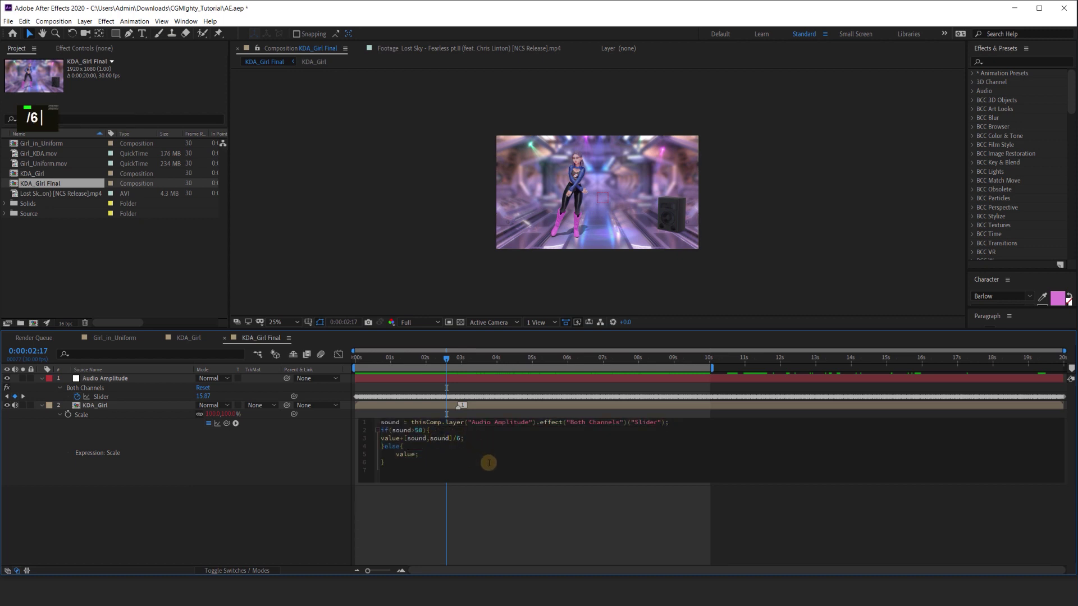
{"action": "left_click", "coordinate": [469, 493]}
{"action": "left_click_drag", "start_coordinate": [446, 358], "coordinate": [421, 364]}
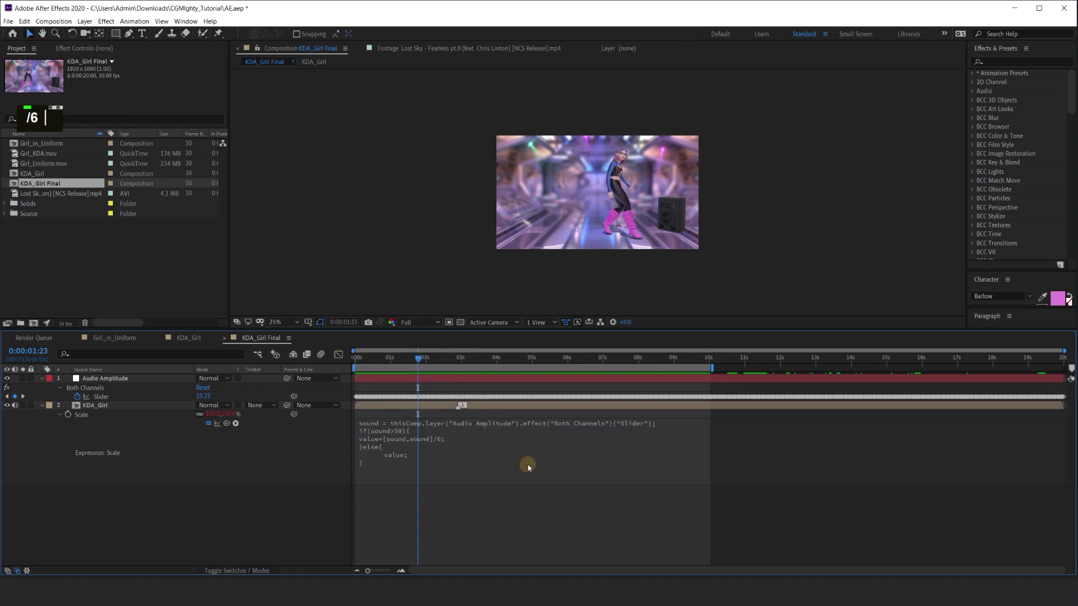
{"action": "key", "text": "space"}
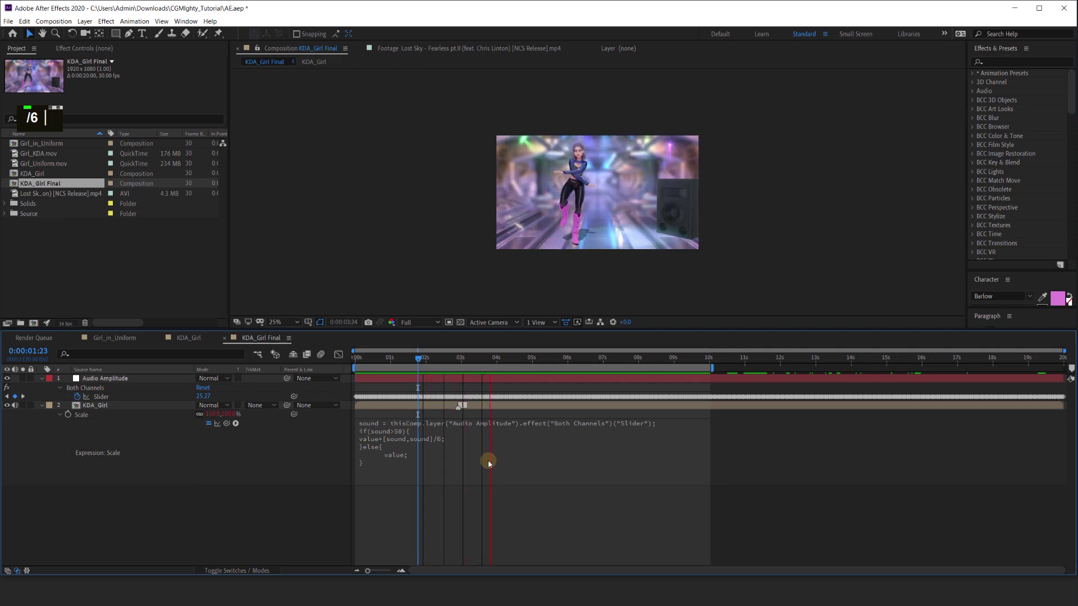
{"action": "scroll", "coordinate": [604, 269], "scroll_direction": "up", "scroll_amount": 1}
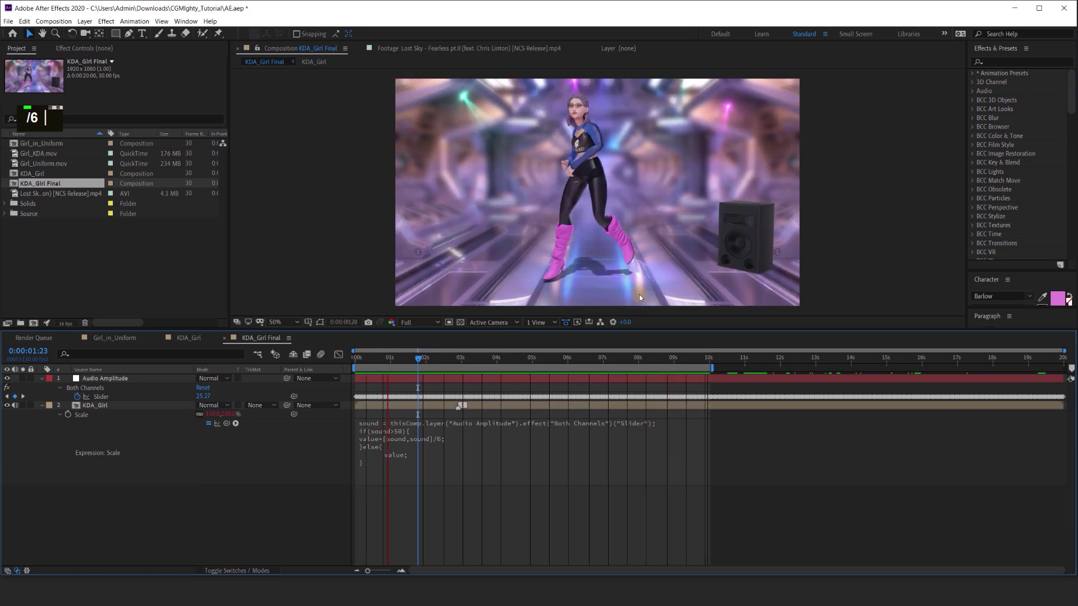
- Switch to Premiere Pro and import the KDA_Girl Final composition from the AE project file
{"action": "double_click", "coordinate": [792, 150]}
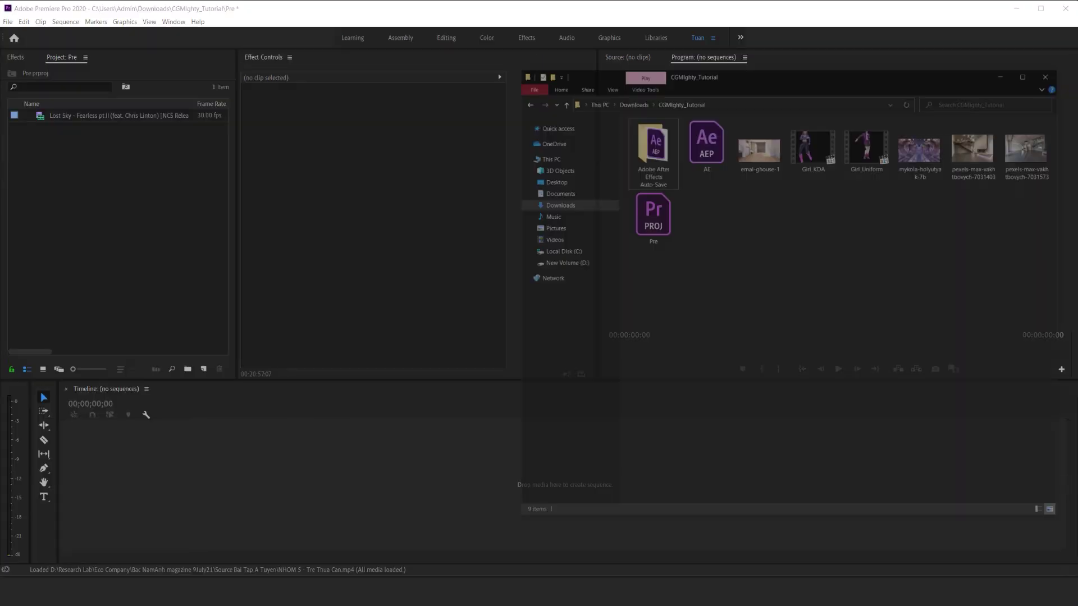
{"action": "left_click_drag", "start_coordinate": [606, 149], "coordinate": [137, 279]}
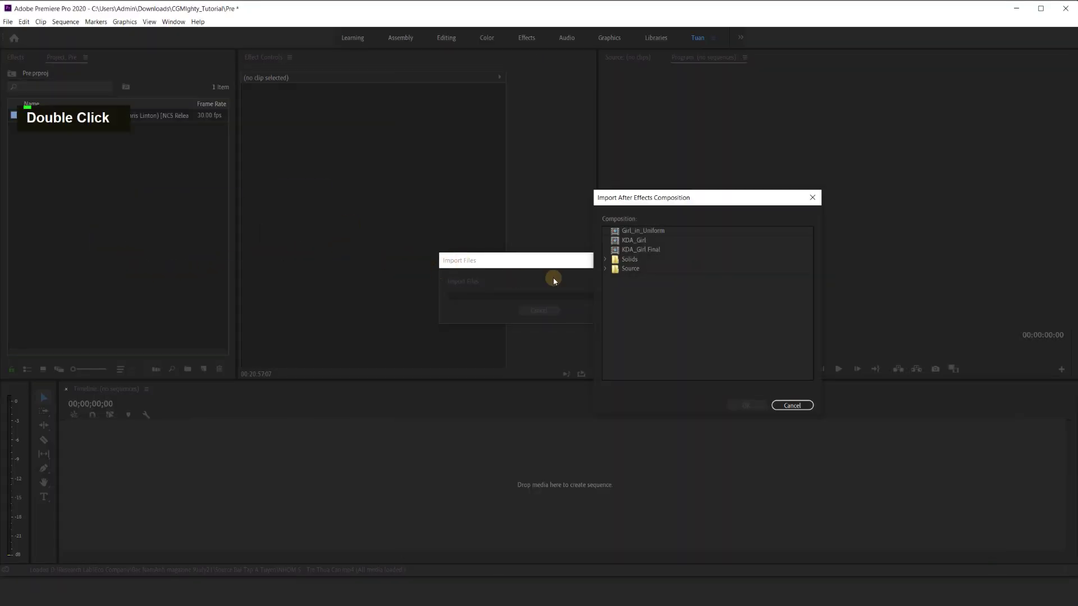
{"action": "left_click", "coordinate": [645, 252]}
{"action": "left_click", "coordinate": [746, 406]}
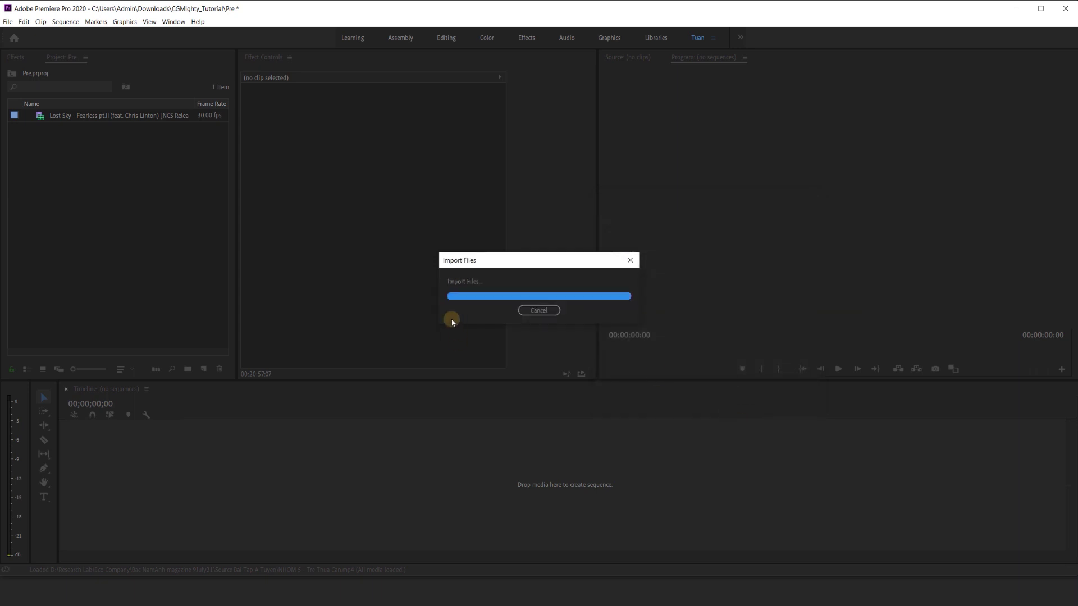
- Create a new sequence from the imported KDA_Girl Final composition
{"action": "left_click_drag", "start_coordinate": [178, 352], "coordinate": [206, 418]}
{"action": "key", "text": "equal"}
{"action": "key", "text": "equal"}
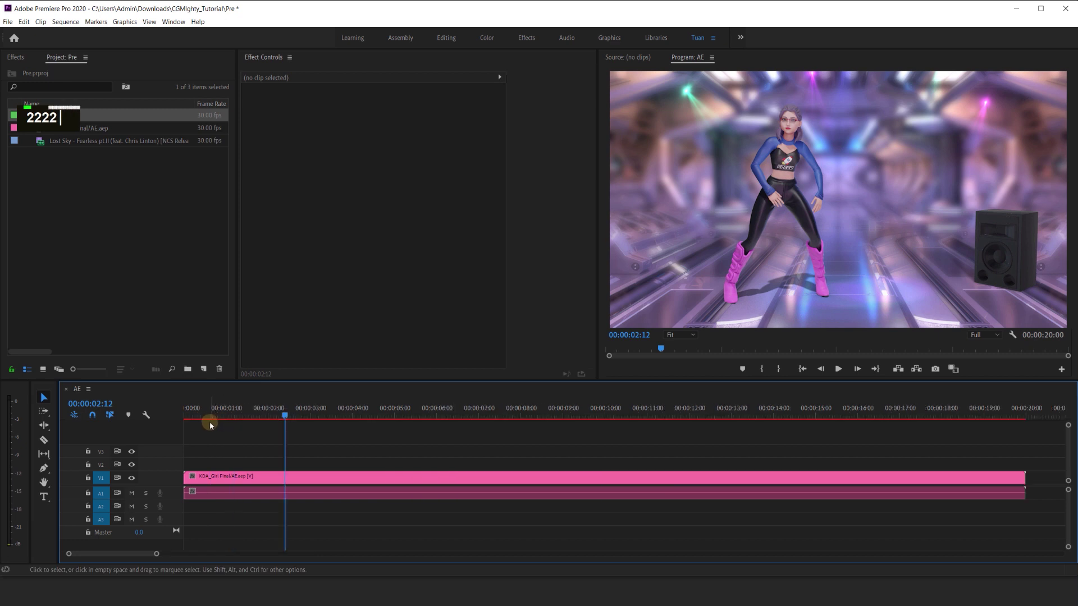
{"action": "key", "text": "minus"}
- Mark the Lost Sky clip from 00:00:43:21 to 00:01:13:15 and place only its audio on track A2 at the sequence start
{"action": "left_click", "coordinate": [52, 145]}
{"action": "double_click", "coordinate": [39, 142]}
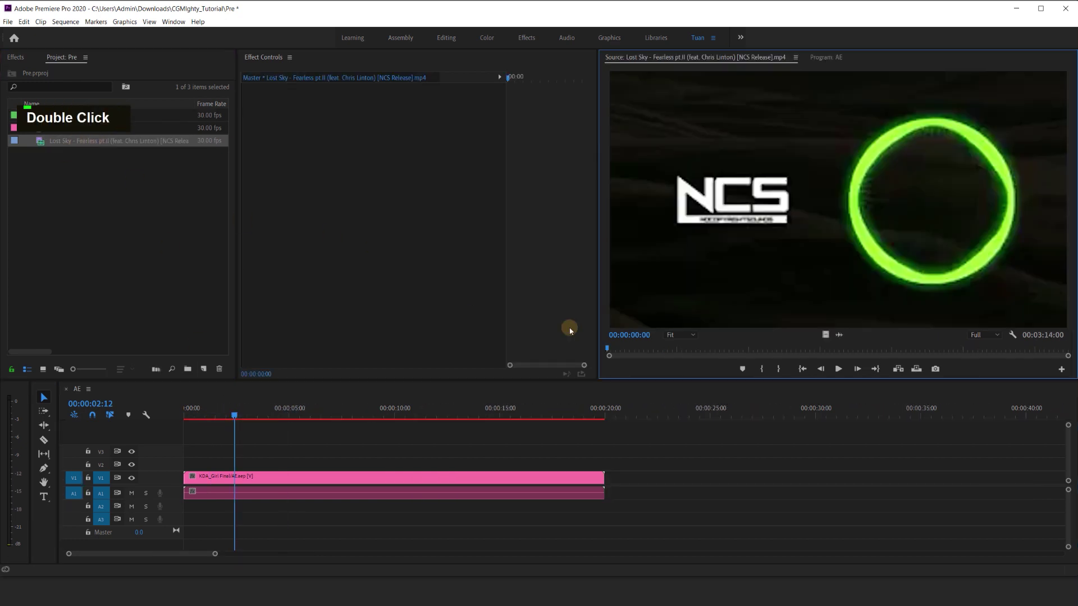
{"action": "left_click_drag", "start_coordinate": [668, 349], "coordinate": [710, 349]}
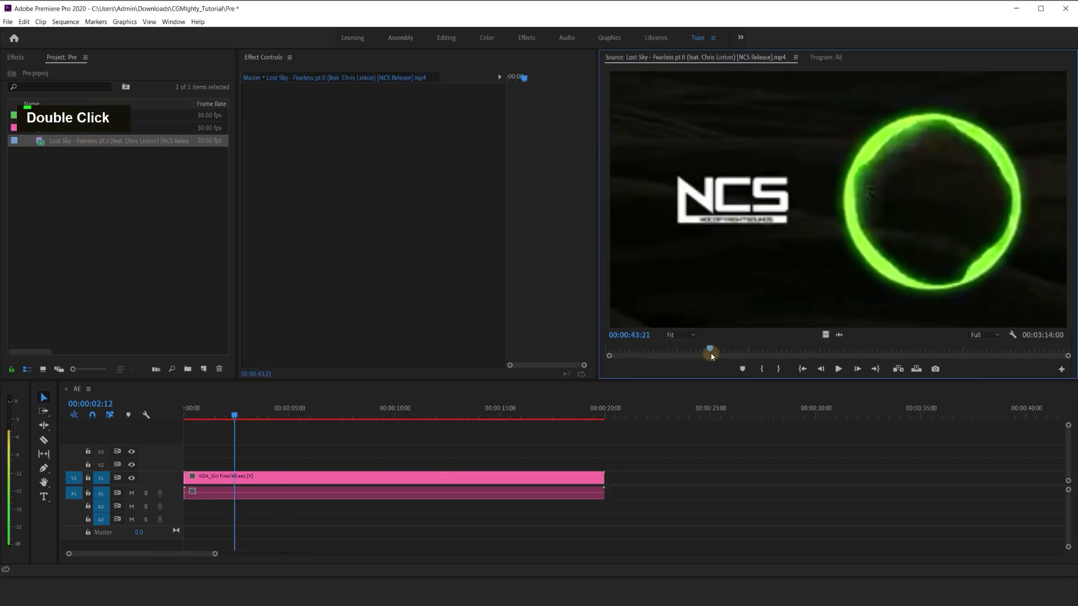
{"action": "left_click", "coordinate": [762, 369]}
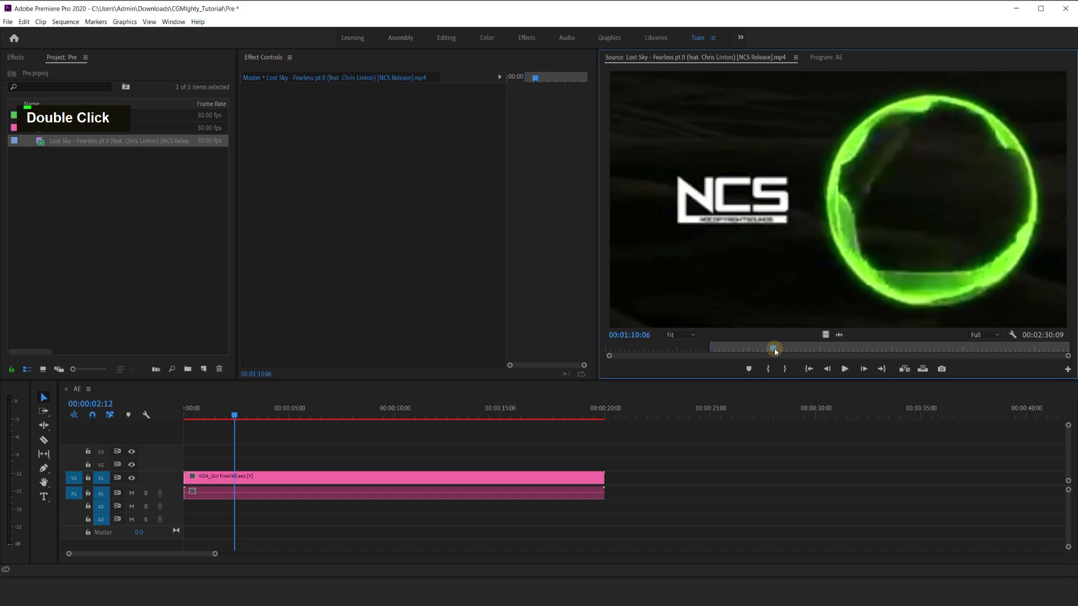
{"action": "left_click", "coordinate": [784, 370]}
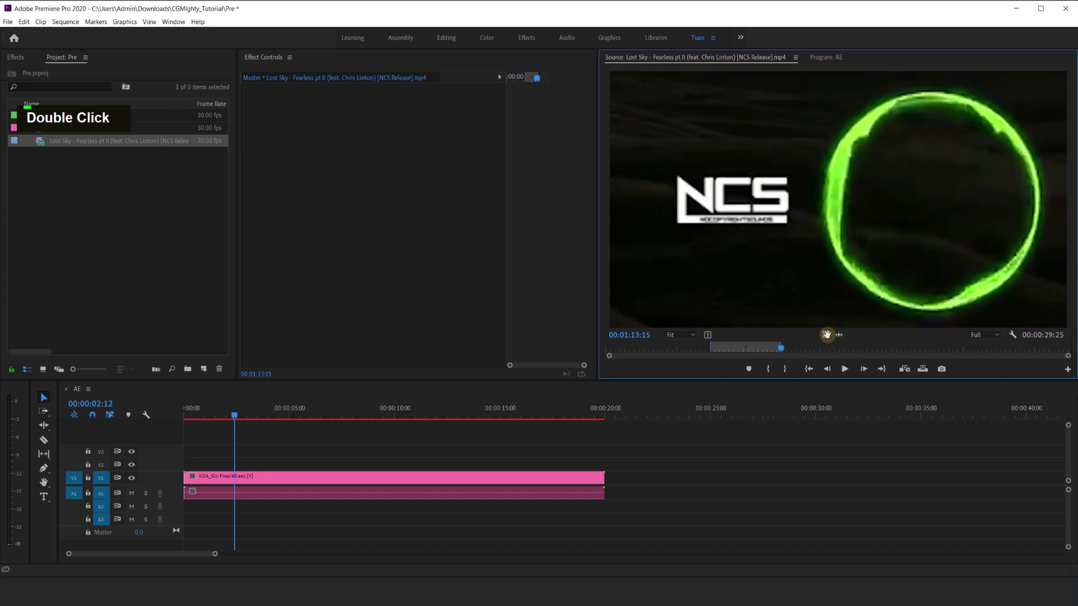
{"action": "left_click_drag", "start_coordinate": [839, 335], "coordinate": [170, 511]}
{"action": "scroll", "coordinate": [176, 508], "scroll_direction": "up", "scroll_amount": 1}
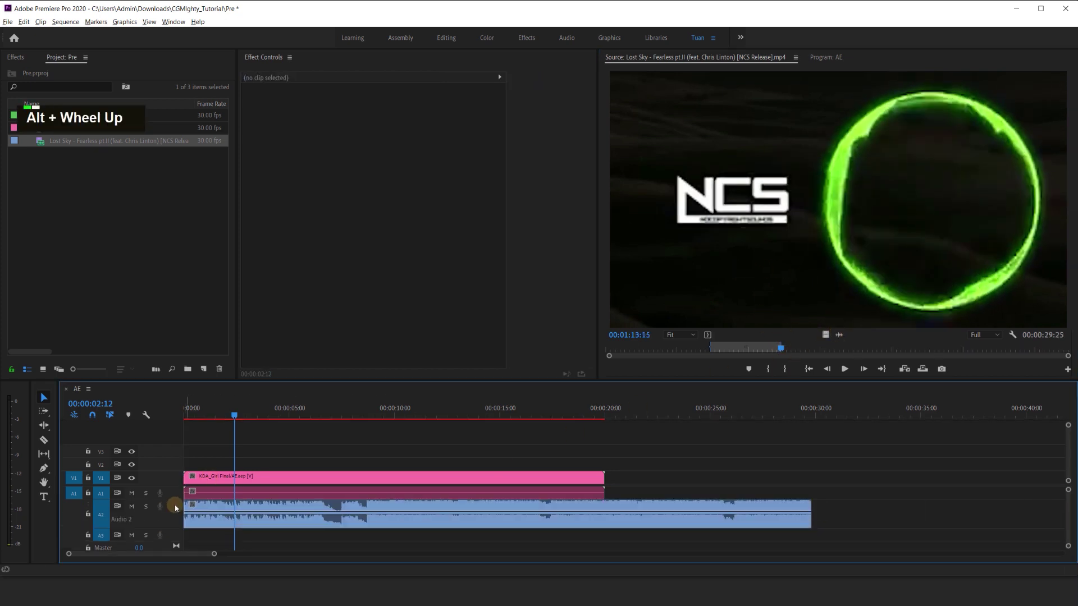
- Cut the music clip at the beat drop at 00:00:08:21 and delete the part before it
{"action": "left_click", "coordinate": [248, 415]}
{"action": "scroll", "coordinate": [248, 416], "scroll_direction": "up", "scroll_amount": 2}
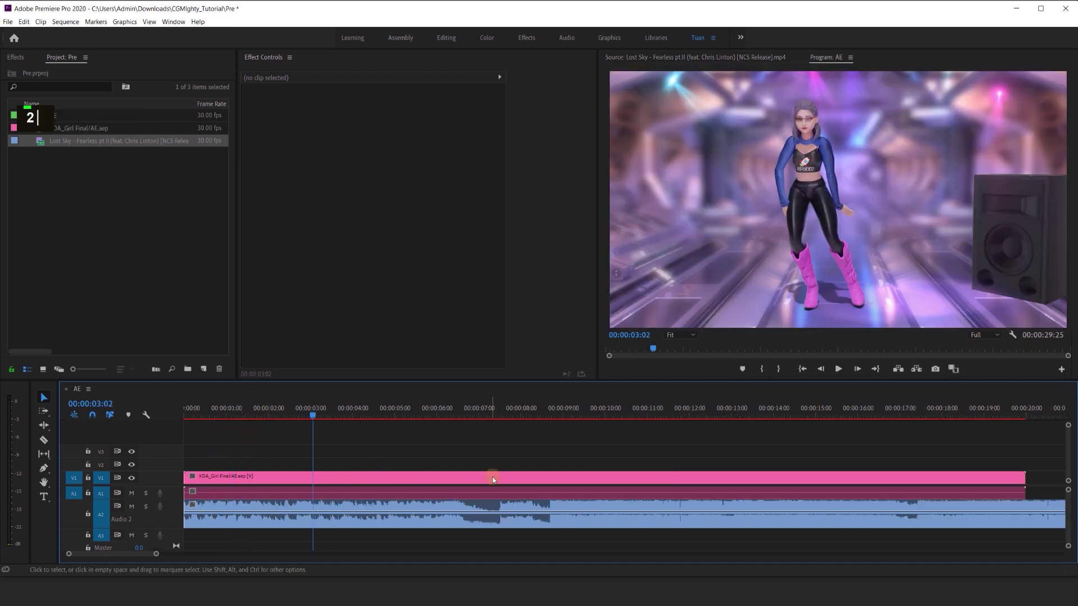
{"action": "left_click", "coordinate": [549, 411]}
{"action": "key", "text": "c"}
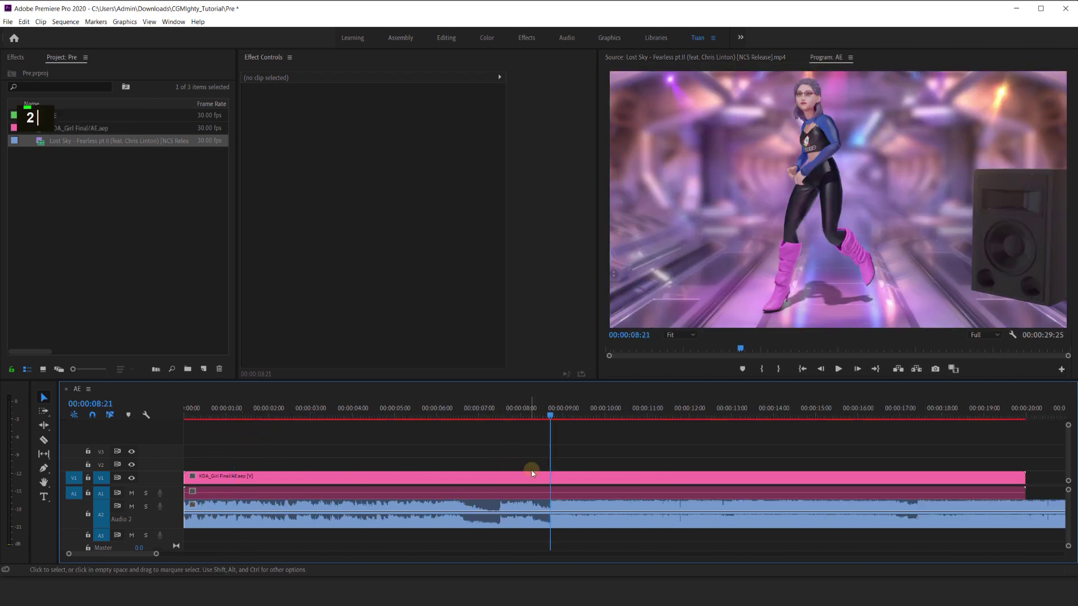
{"action": "key", "text": "v"}
{"action": "left_click", "coordinate": [547, 512]}
{"action": "key", "text": "Delete"}
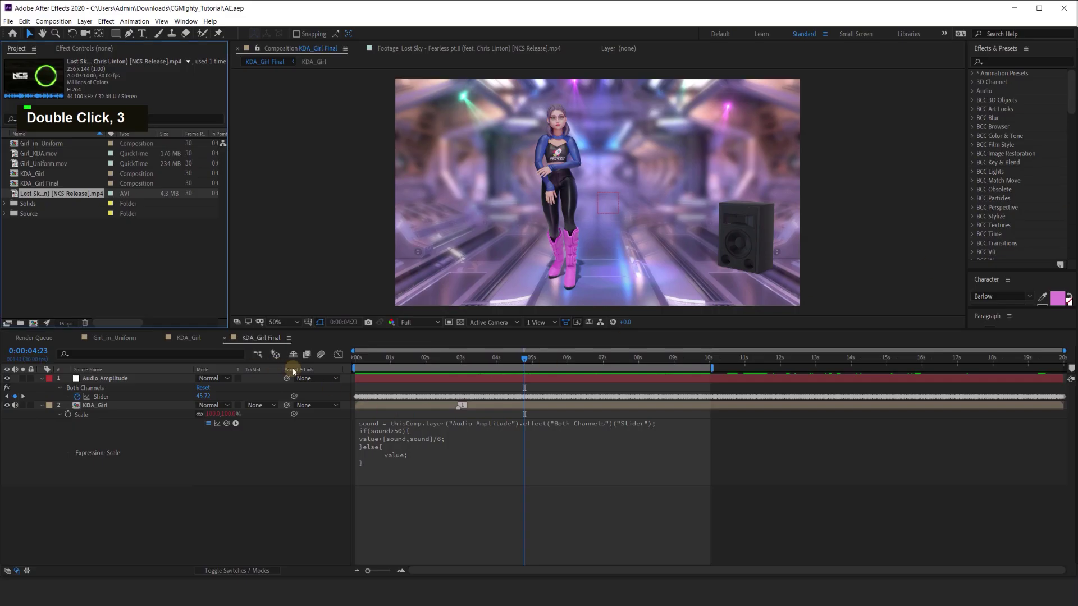
- Switch to After Effects and read the timecode of the marked beat in KDA_Girl Final
{"action": "left_click", "coordinate": [463, 360], "text": "shift"}
{"action": "key", "text": "equal"}
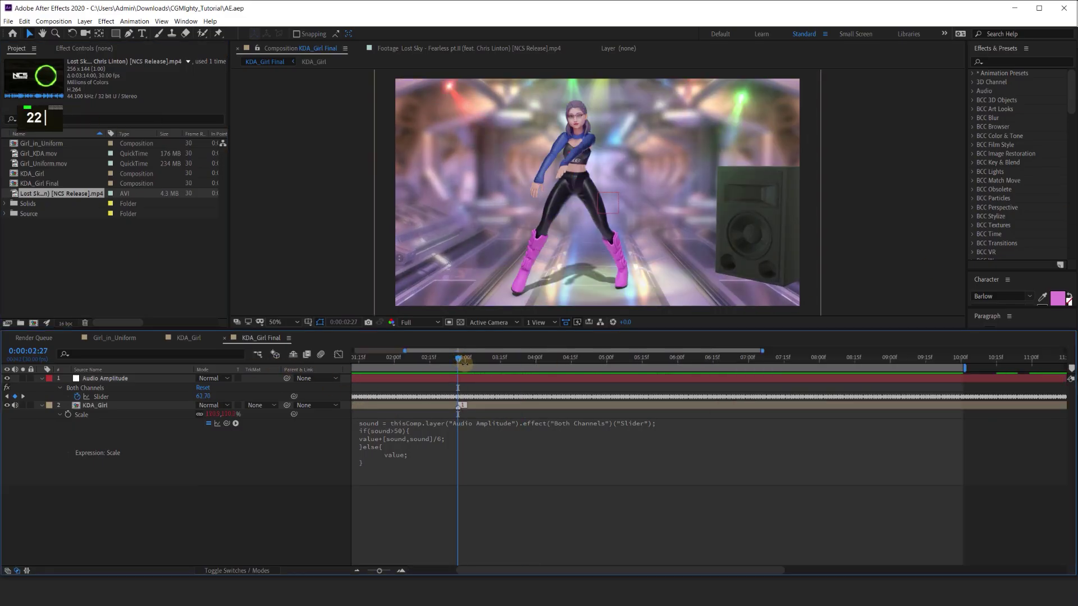
{"action": "key", "text": "equal"}
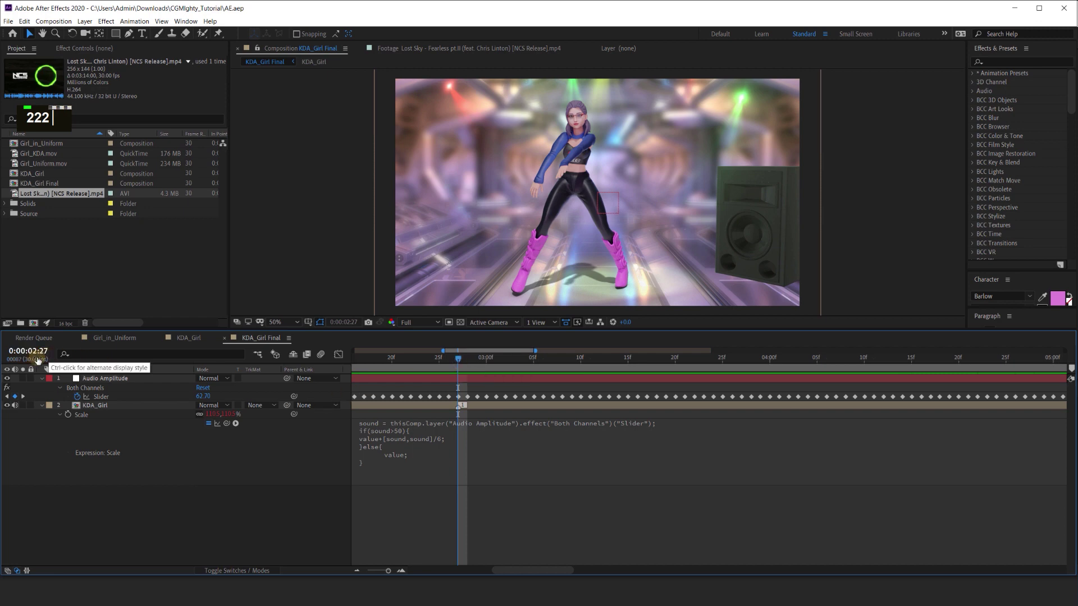
{"action": "key", "text": "minus"}
{"action": "key", "text": "minus"}
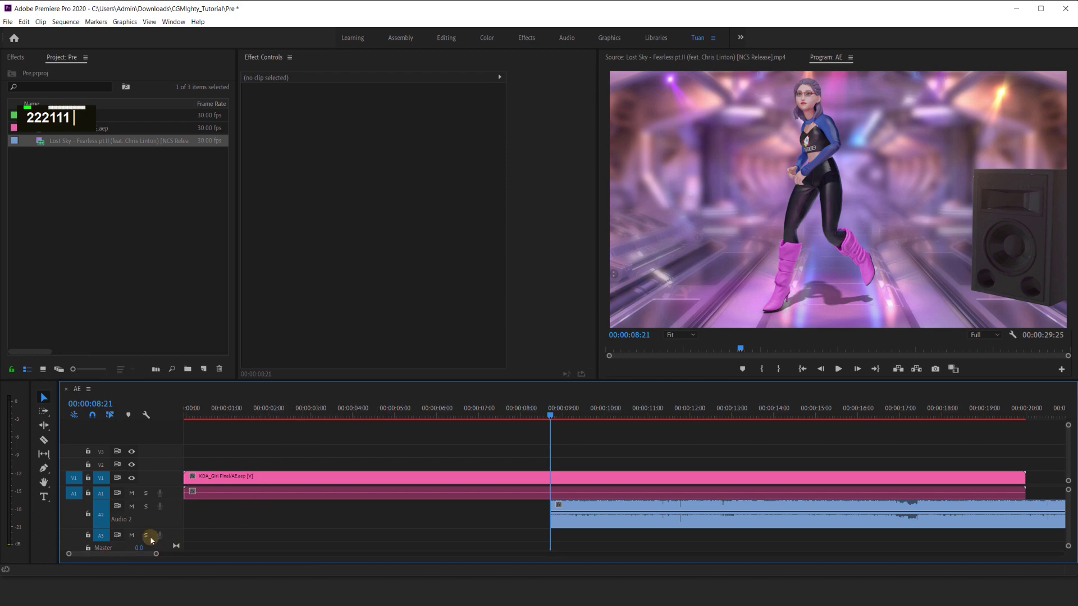
- Back in Premiere Pro, set the sequence playhead to 00:00:02:27 and move the music clip so its start aligns there
{"action": "type", "text": "02270"}
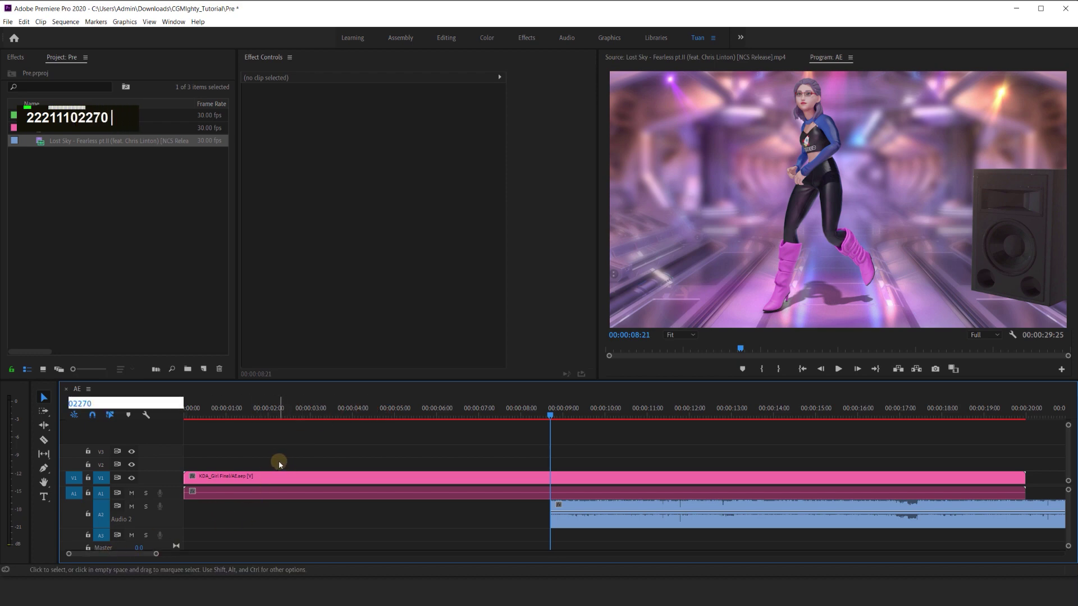
{"action": "key", "text": "Return"}
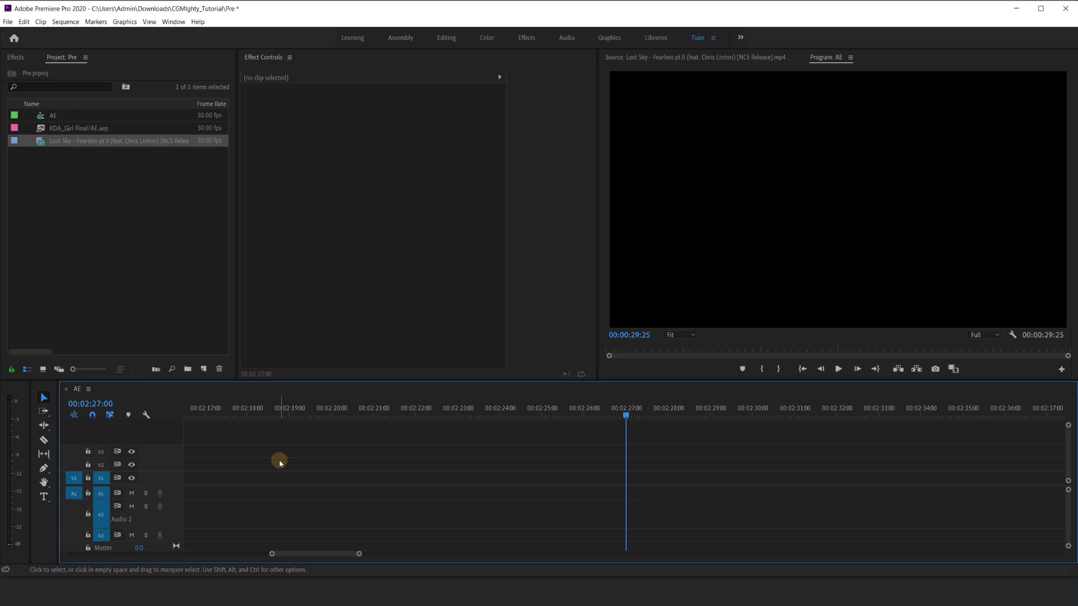
{"action": "type", "text": "0227"}
{"action": "key", "text": "Return"}
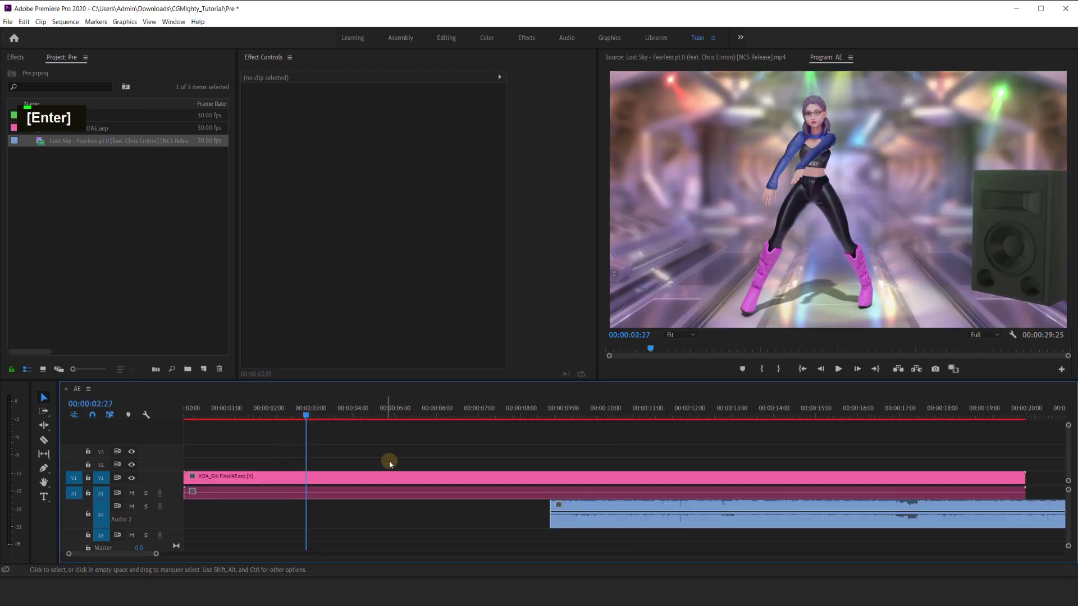
{"action": "left_click_drag", "start_coordinate": [612, 511], "coordinate": [376, 516]}
{"action": "left_click", "coordinate": [392, 436]}
- Trim the music clip's end to the video's end at 00:00:20:00 and extend its start back to 00:00:00:00
{"action": "key", "text": "minus"}
{"action": "left_click_drag", "start_coordinate": [695, 507], "coordinate": [604, 508]}
{"action": "left_click_drag", "start_coordinate": [238, 508], "coordinate": [185, 508]}
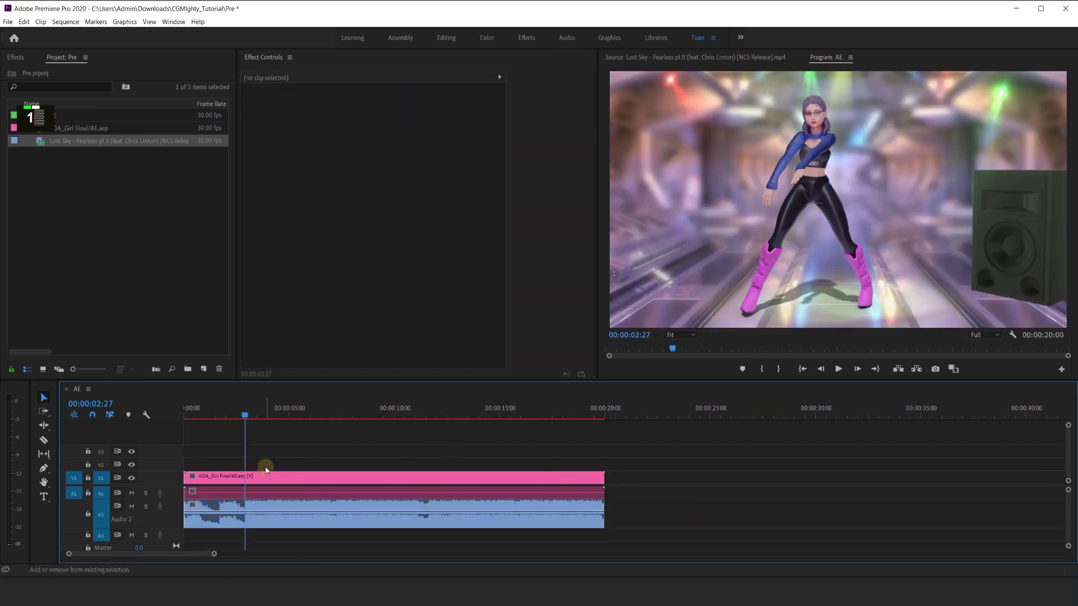
- Apply the default audio transition to both ends of the music clip
{"action": "key", "text": "ctrl+shift+d"}
{"action": "key", "text": "ctrl+shift+d"}
{"action": "left_click", "coordinate": [275, 462]}
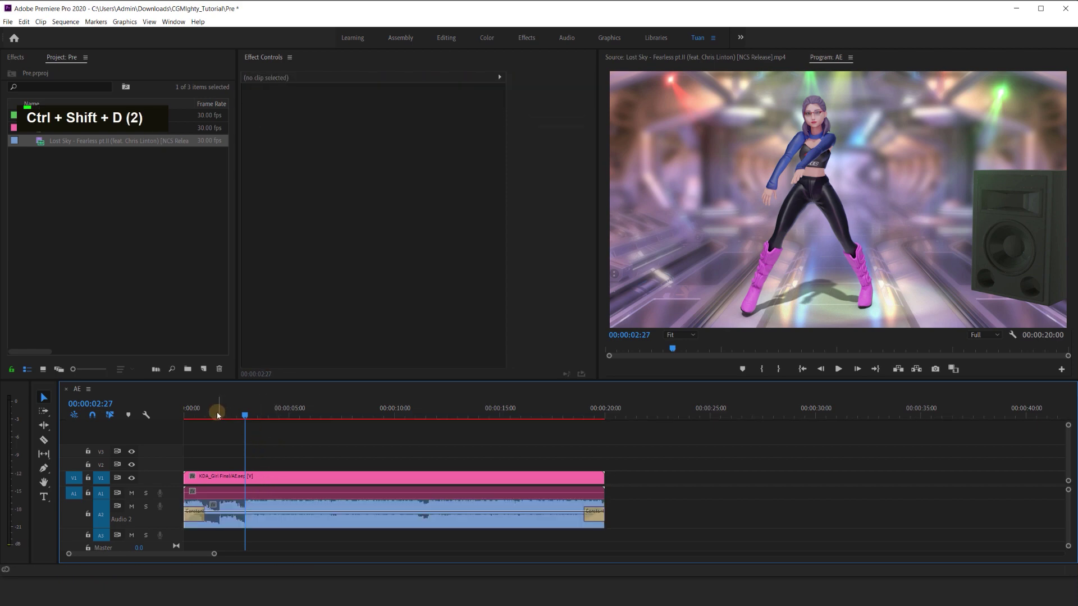
- Disable the KDA_Girl Final clip's own audio on A1 and play the sequence from 00:00:00:00
{"action": "left_click_drag", "start_coordinate": [218, 415], "coordinate": [185, 415]}
{"action": "left_click", "coordinate": [252, 491], "text": "alt"}
{"action": "left_click", "coordinate": [264, 434]}
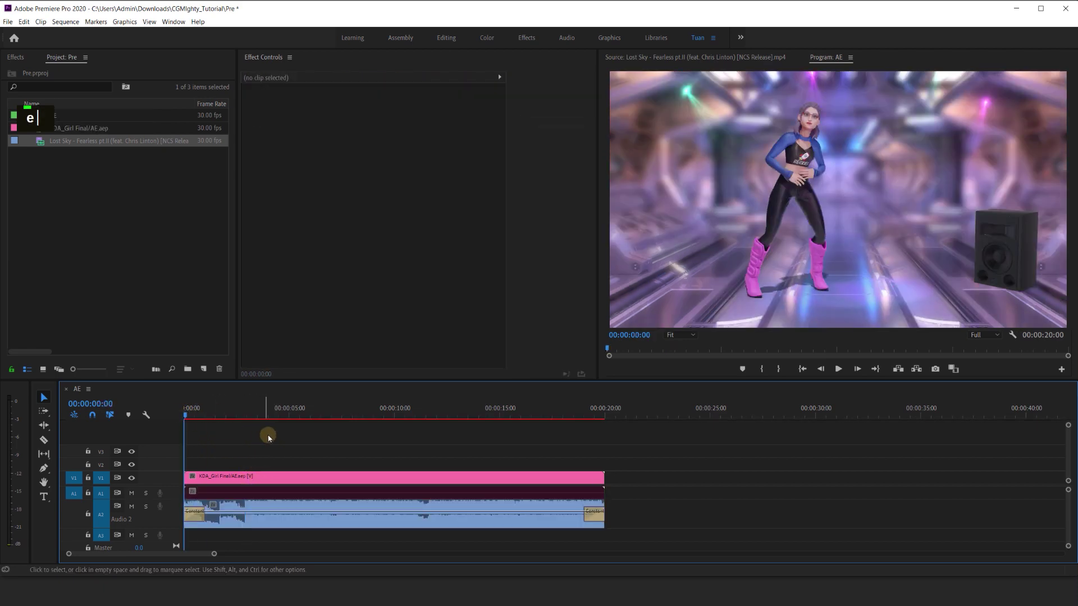
{"action": "key", "text": "space"}
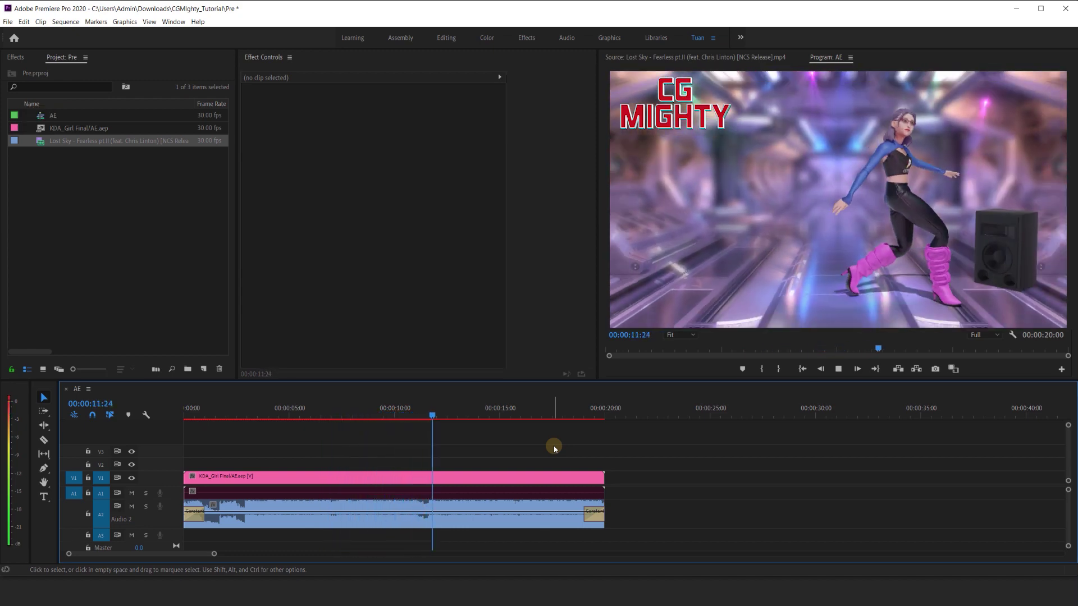
- Export the sequence as AE.mp4 on drive D: in H.264 format with the Match Source - High bitrate preset
{"action": "key", "text": "e"}
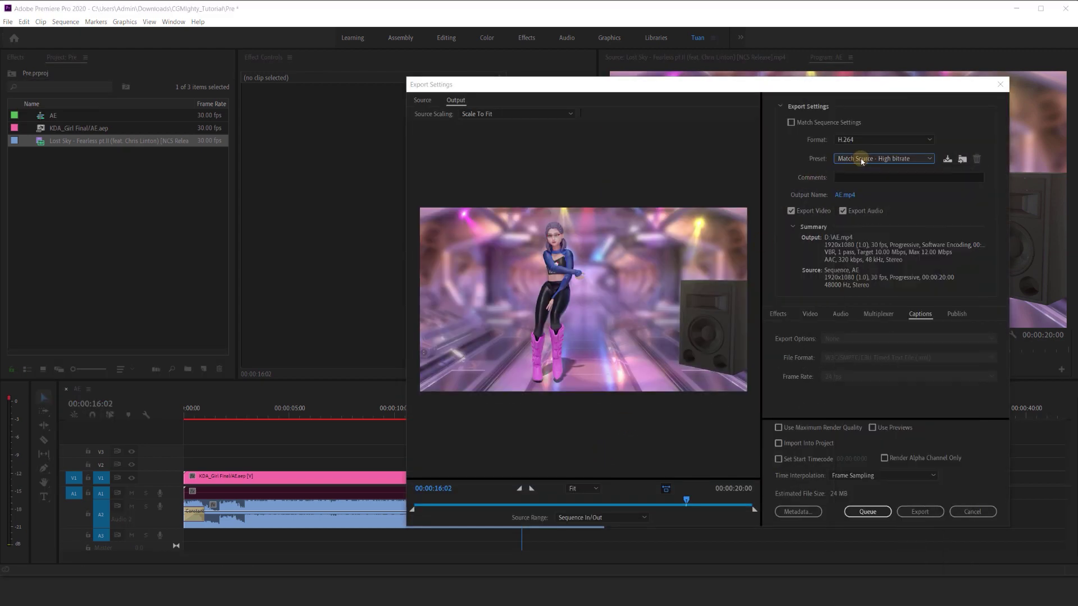
{"action": "left_click", "coordinate": [847, 195]}
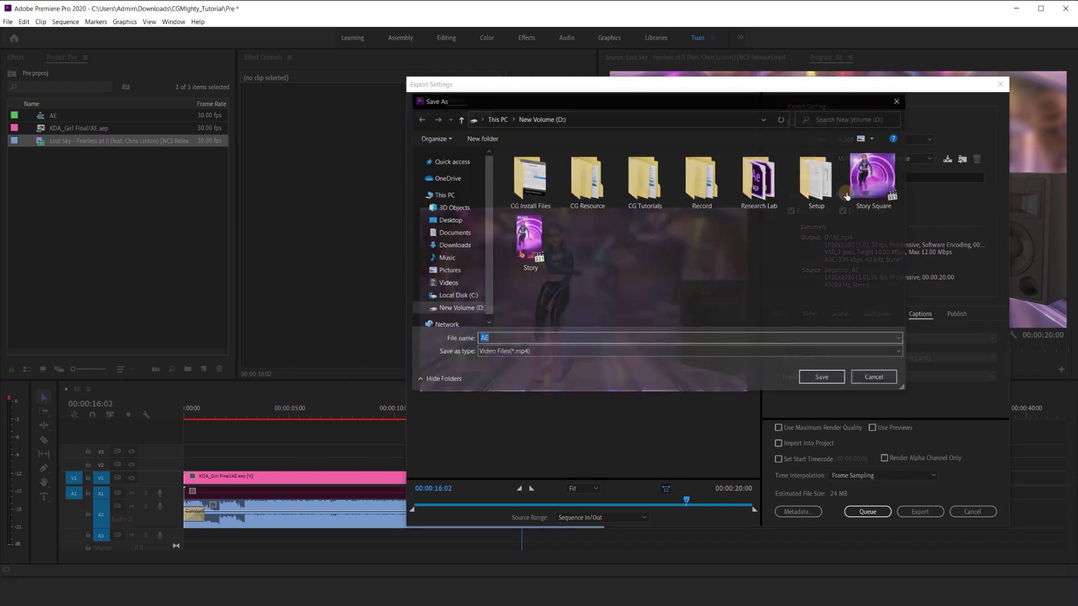
{"action": "left_click", "coordinate": [828, 382]}
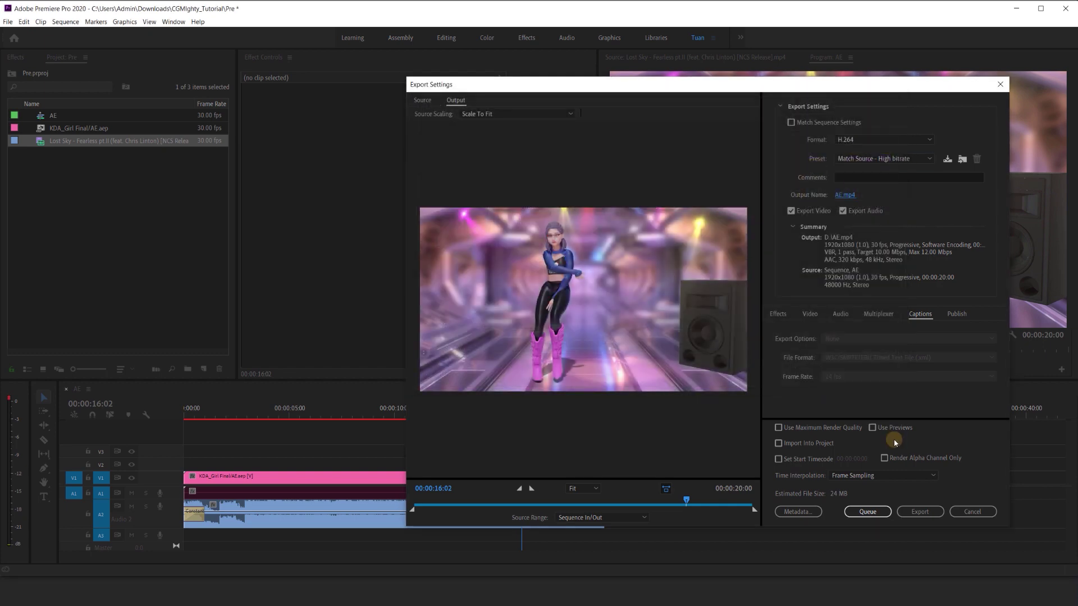
{"action": "left_click", "coordinate": [920, 512]}
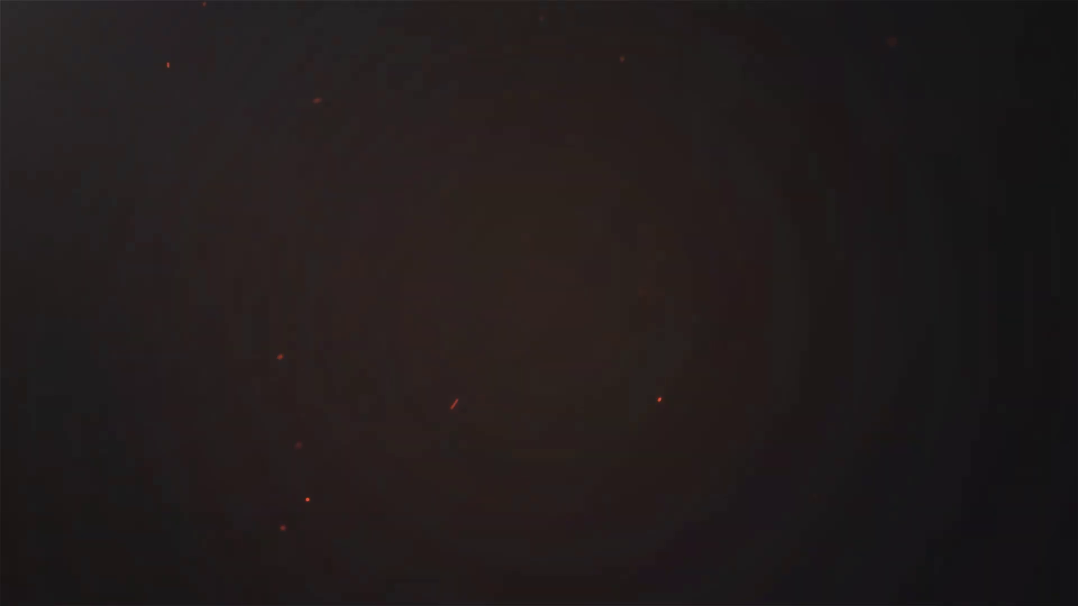